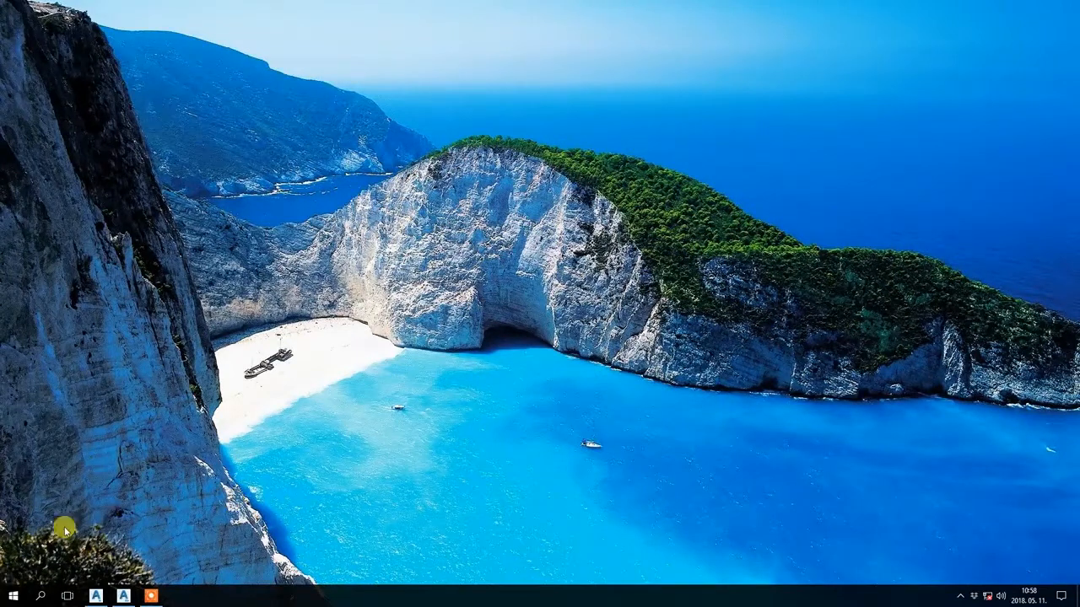
- Switch to AutoCAD Plant 3D Spec Editor and start creating a catalog from an existing one
{"action": "left_click", "coordinate": [98, 596]}
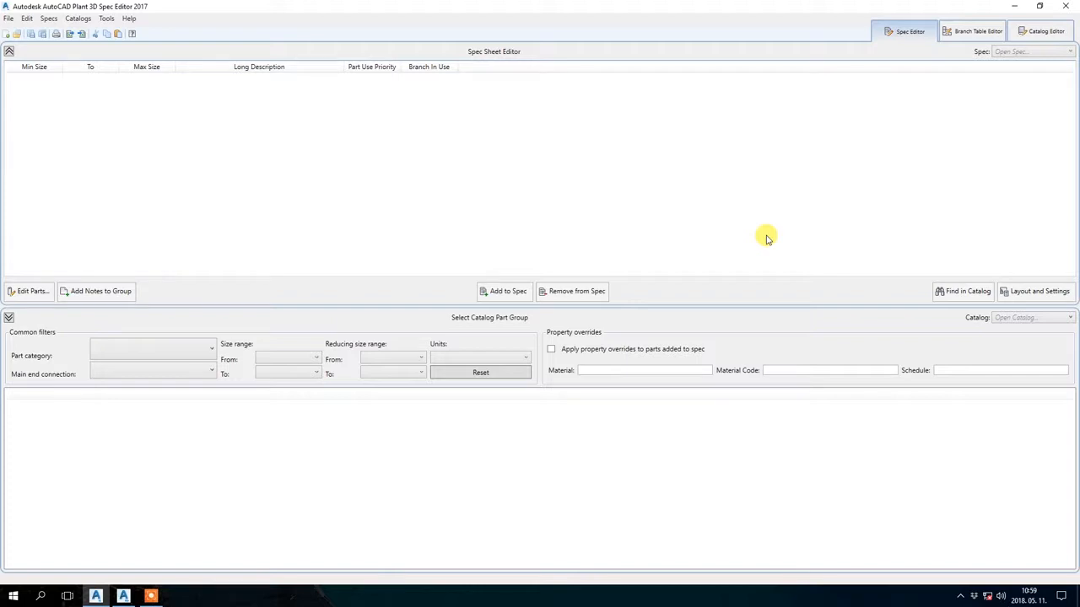
{"action": "left_click", "coordinate": [1036, 318]}
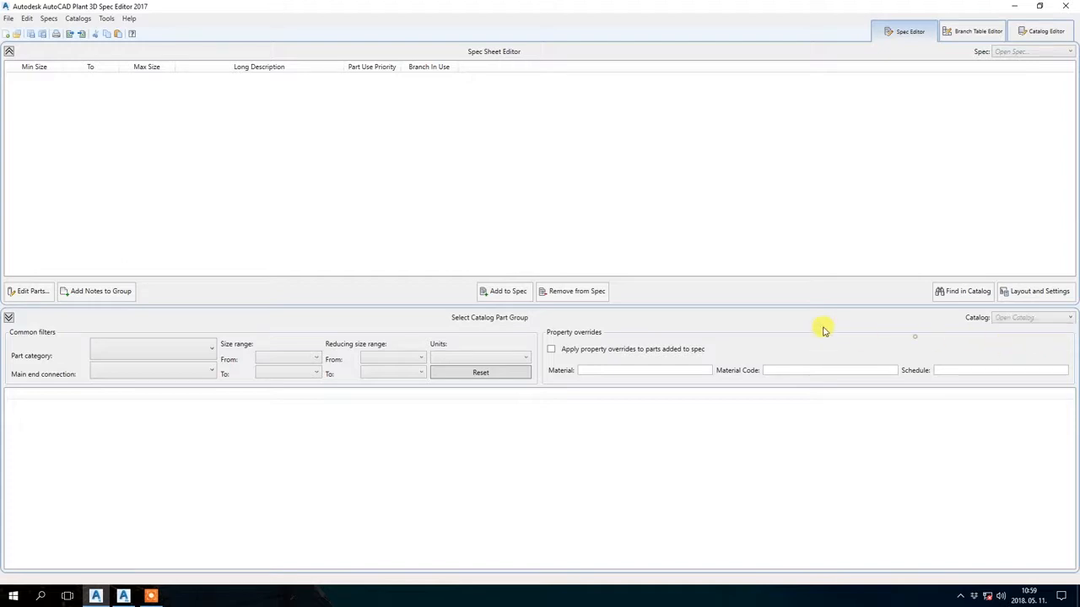
{"action": "left_click", "coordinate": [9, 18]}
{"action": "mouse_move", "coordinate": [27, 17]}
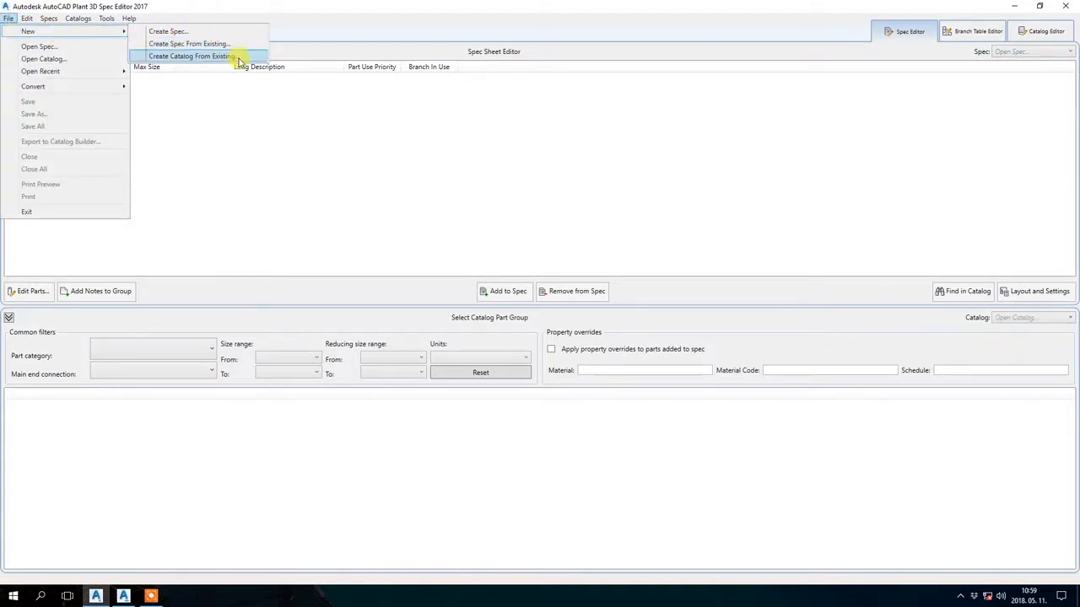
{"action": "left_click", "coordinate": [240, 57]}
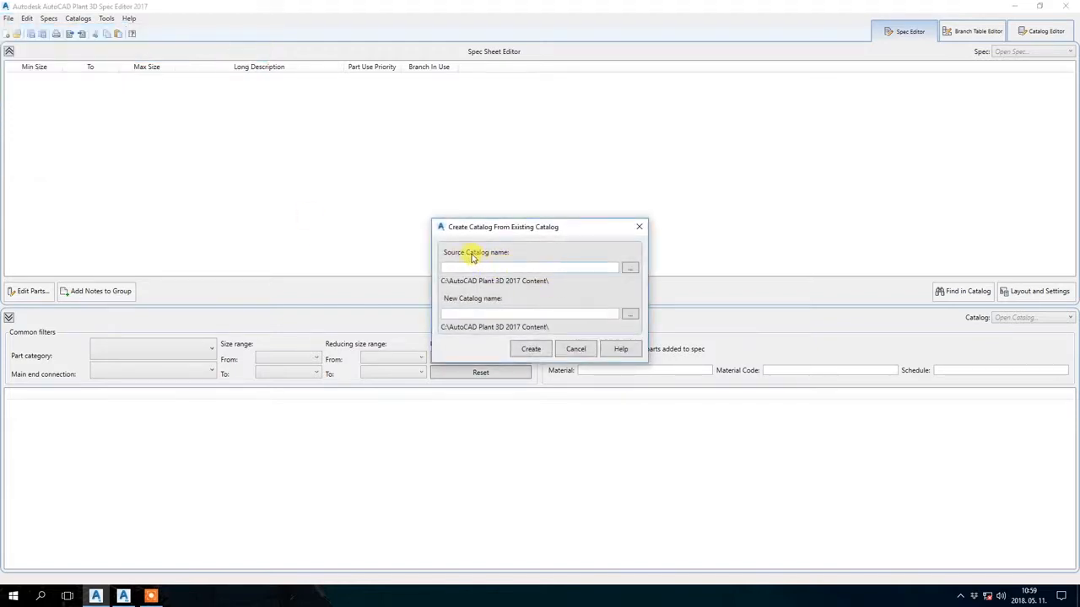
- Choose DIN Valves Catalog from the CPak DIN content folder as the source catalog
{"action": "left_click", "coordinate": [629, 269]}
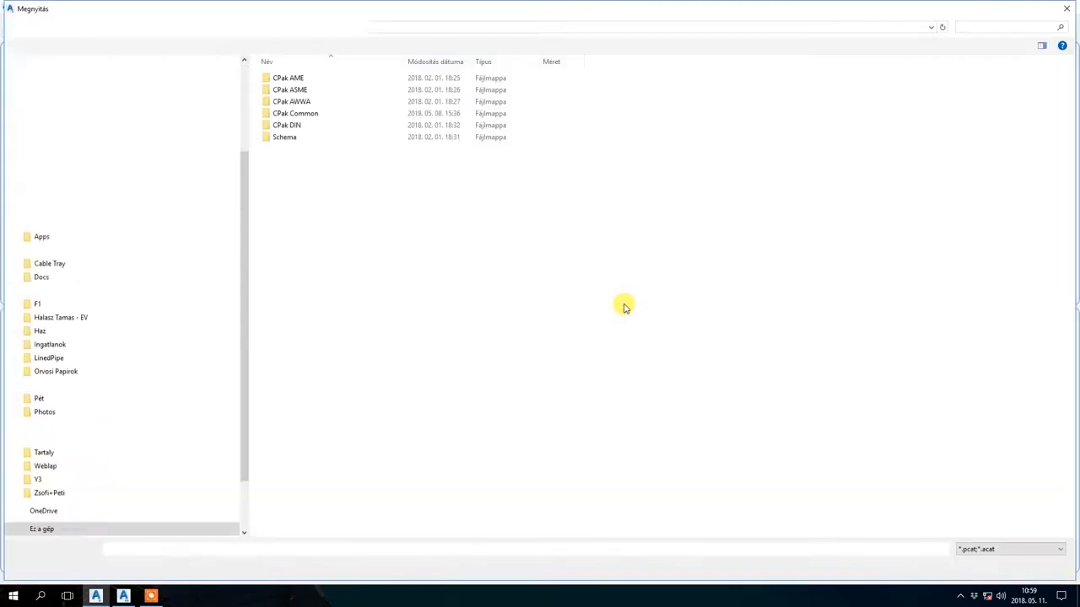
{"action": "double_click", "coordinate": [336, 113]}
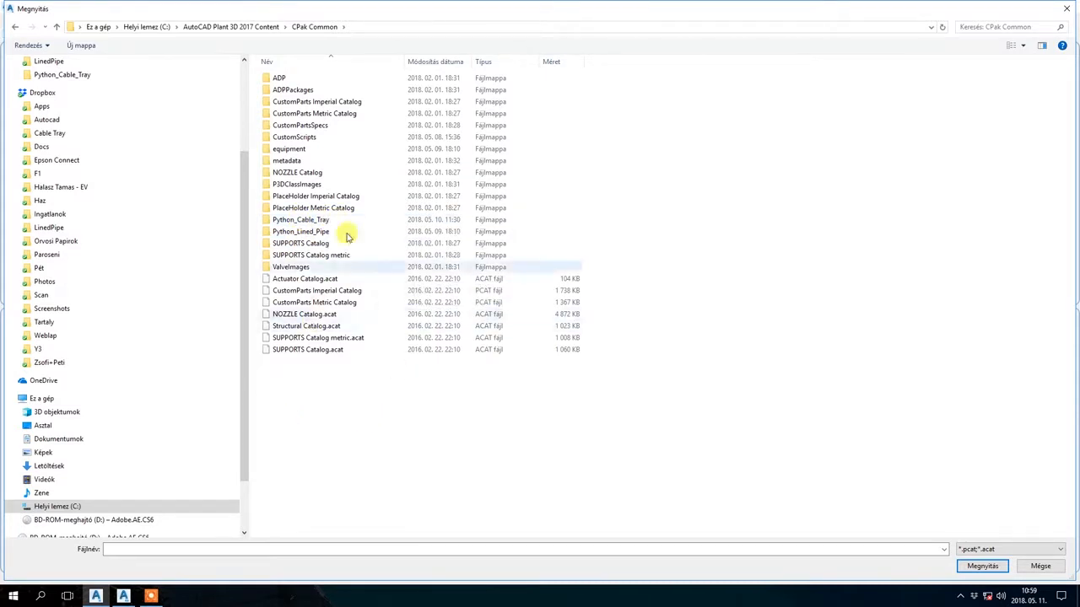
{"action": "left_click", "coordinate": [224, 31]}
{"action": "double_click", "coordinate": [305, 125]}
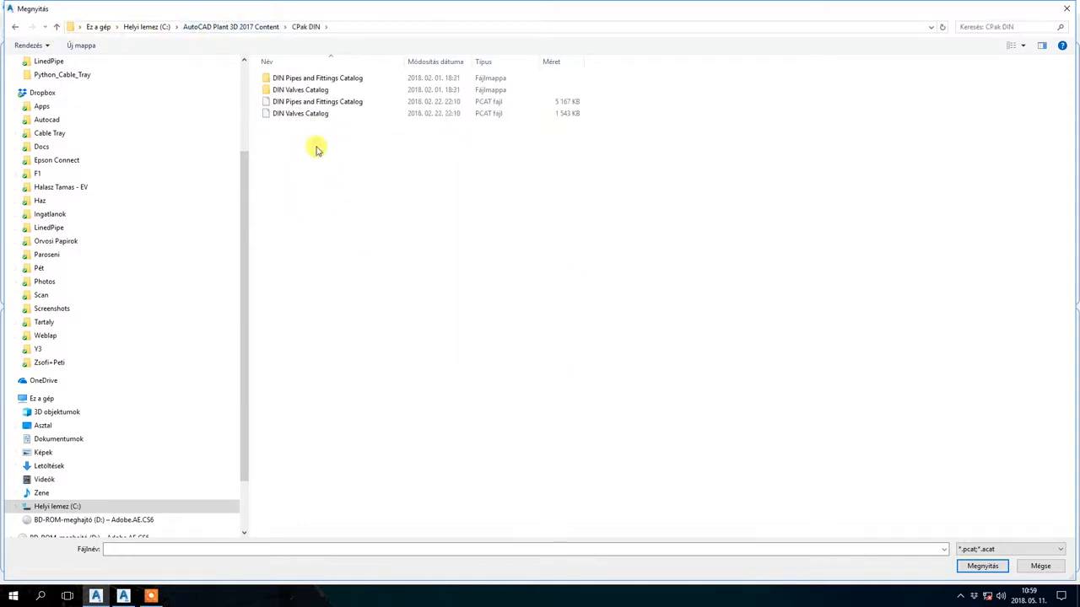
{"action": "double_click", "coordinate": [308, 115]}
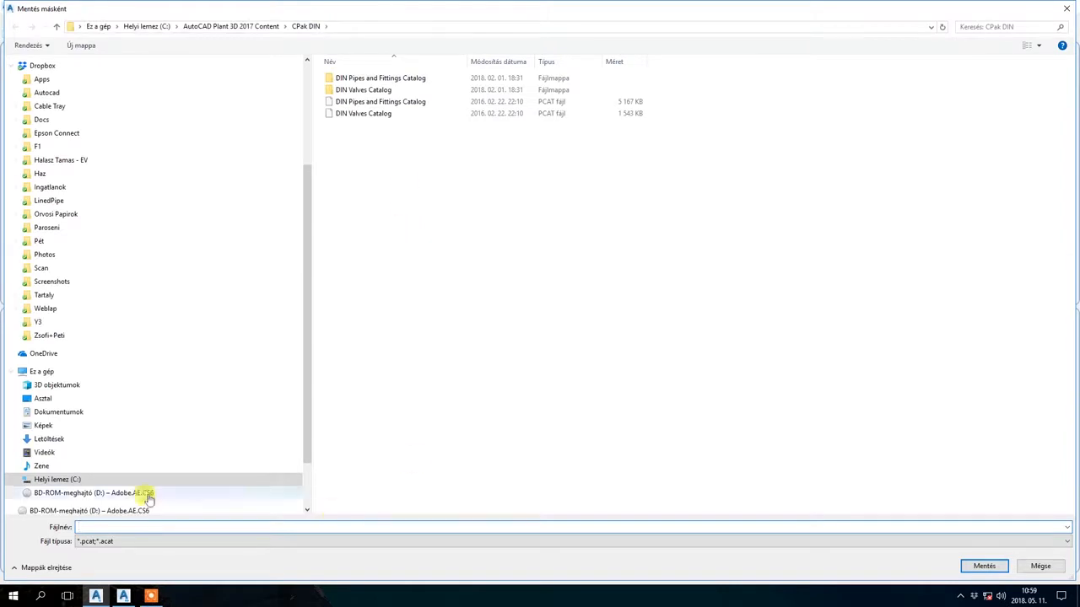
- Name the new catalog "Training Catalog for Python Scripts" in the Python_Cable_Tray folder under CPak Common, and create it
{"action": "left_click", "coordinate": [256, 26]}
{"action": "double_click", "coordinate": [379, 113]}
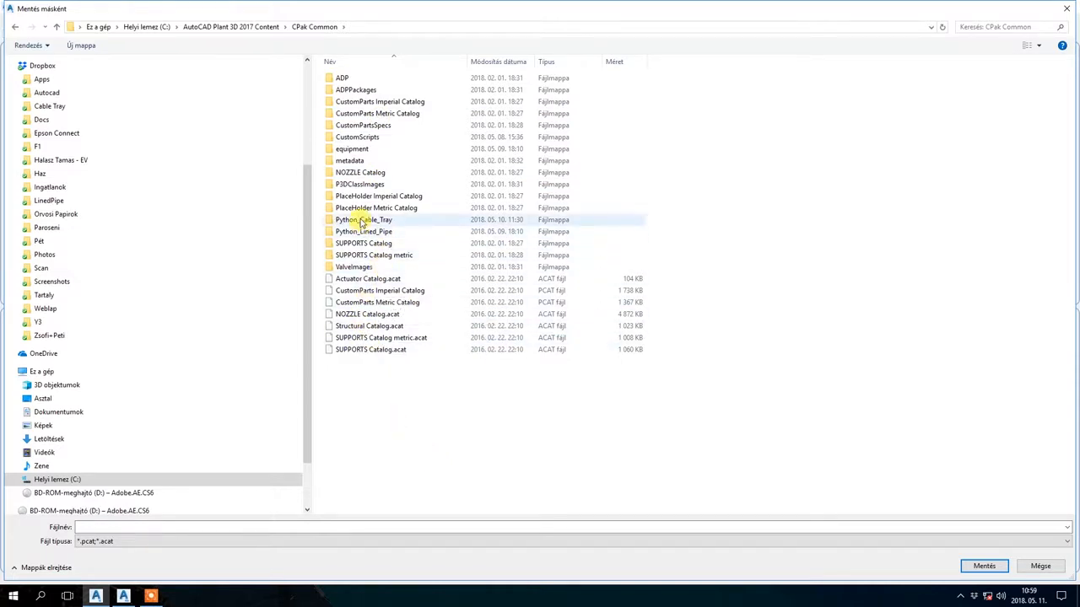
{"action": "double_click", "coordinate": [396, 219]}
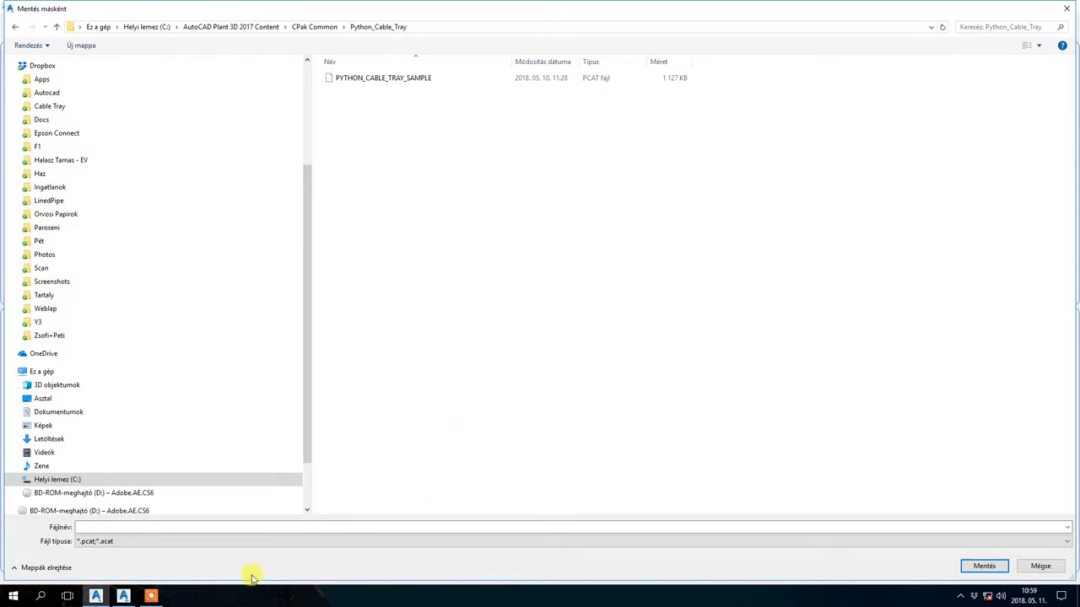
{"action": "left_click", "coordinate": [244, 527]}
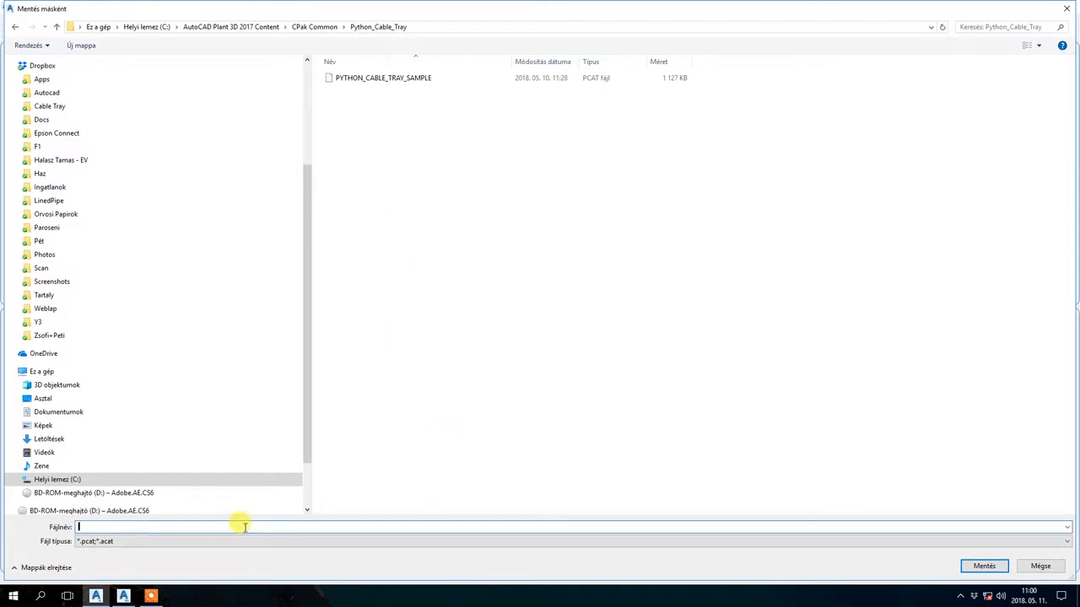
{"action": "type", "text": "Tr"}
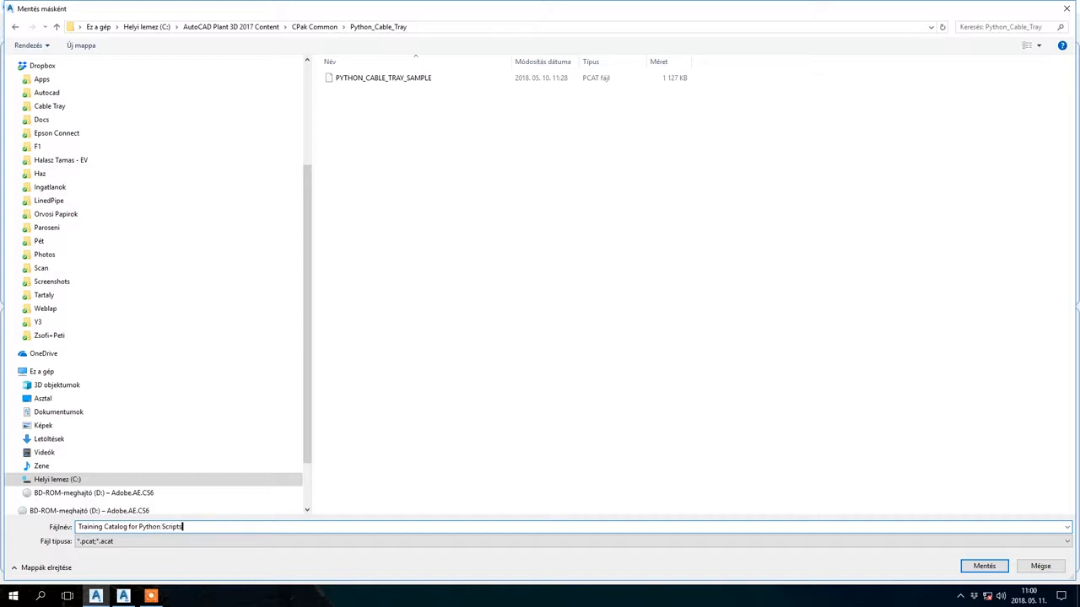
{"action": "key", "text": "Return"}
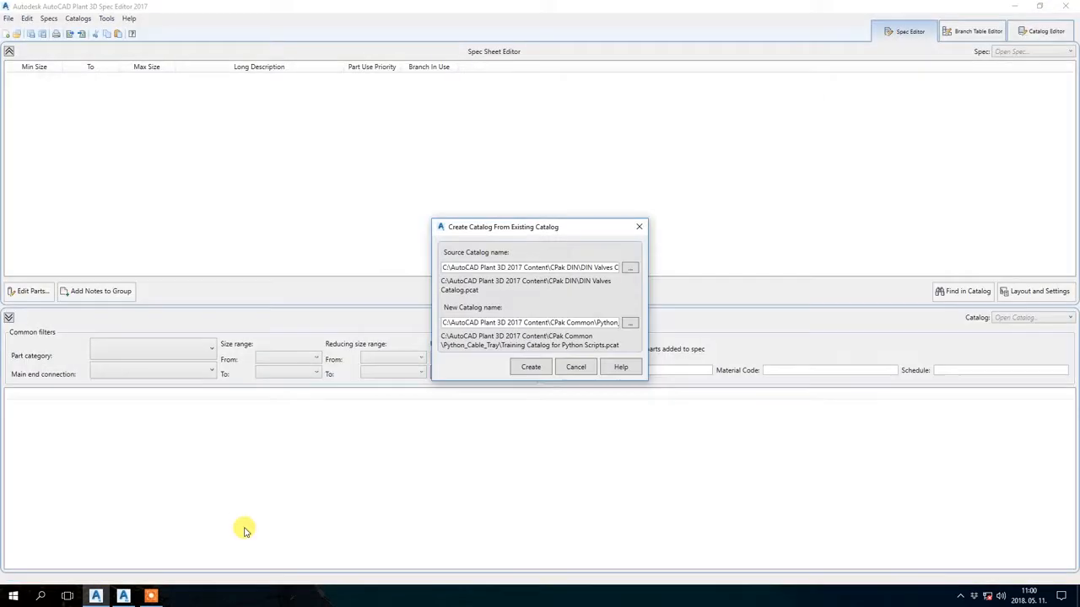
{"action": "left_click_drag", "start_coordinate": [562, 268], "coordinate": [711, 256]}
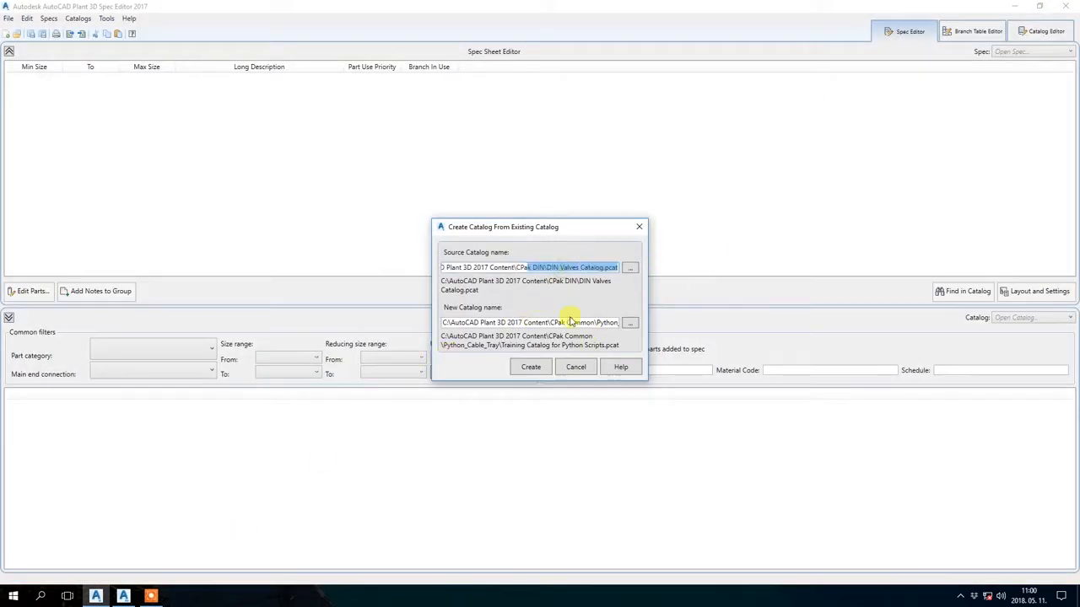
{"action": "left_click", "coordinate": [582, 267]}
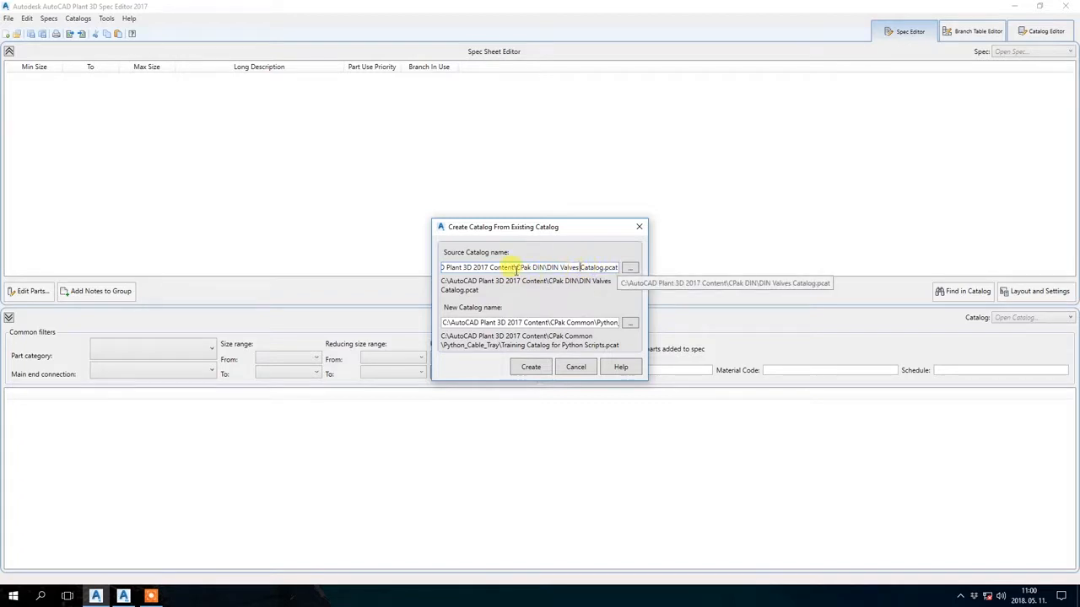
{"action": "left_click", "coordinate": [530, 368]}
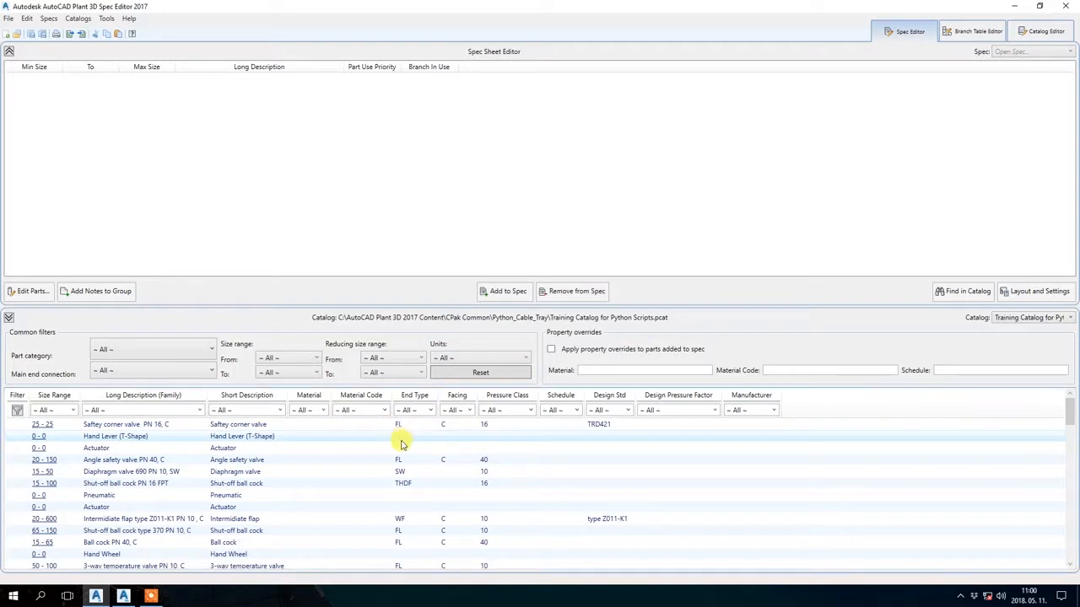
- Remove all existing parts from the new training catalog in the Catalog Editor
{"action": "scroll", "coordinate": [145, 468], "scroll_direction": "down", "scroll_amount": 10}
{"action": "scroll", "coordinate": [149, 467], "scroll_direction": "down", "scroll_amount": 5}
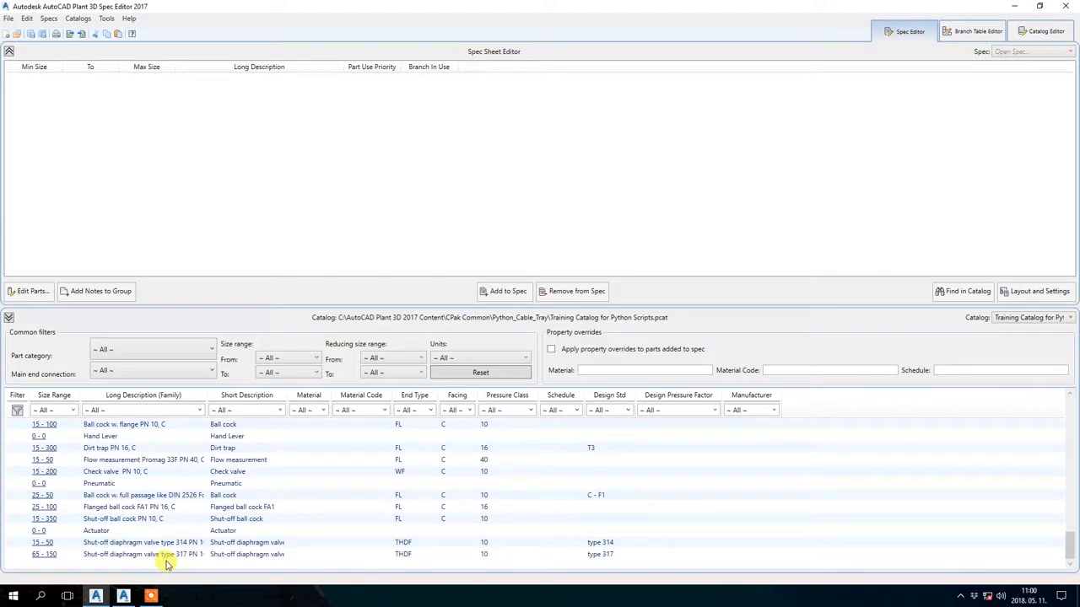
{"action": "scroll", "coordinate": [193, 544], "scroll_direction": "up", "scroll_amount": 10}
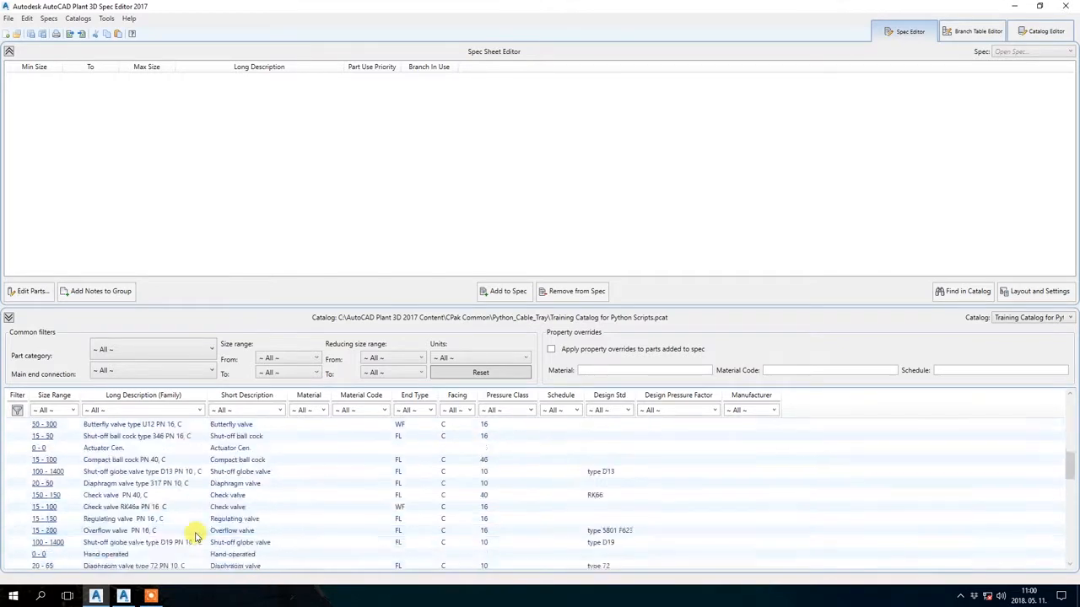
{"action": "left_click", "coordinate": [143, 424]}
{"action": "key", "text": "ctrl+a"}
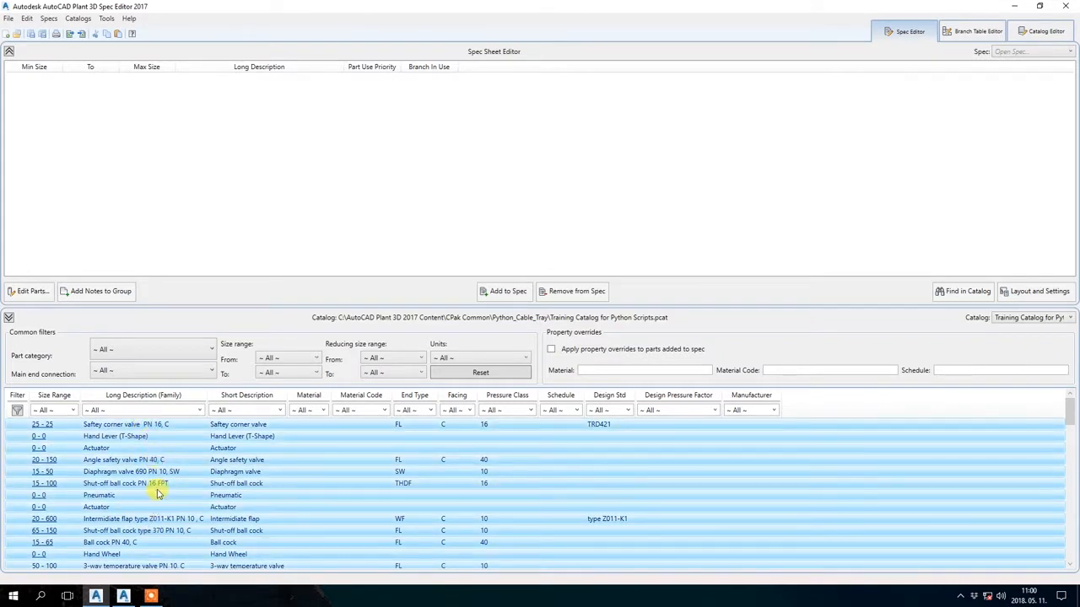
{"action": "left_click", "coordinate": [1045, 33]}
{"action": "scroll", "coordinate": [177, 460], "scroll_direction": "down", "scroll_amount": 10}
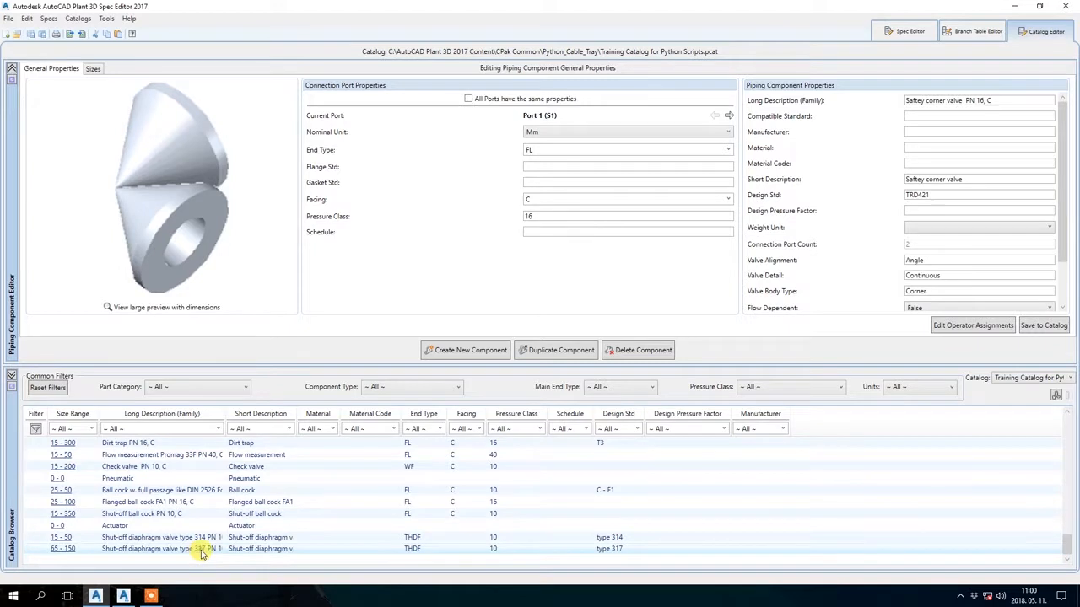
{"action": "key", "text": "ctrl+a"}
{"action": "scroll", "coordinate": [236, 519], "scroll_direction": "up", "scroll_amount": 5}
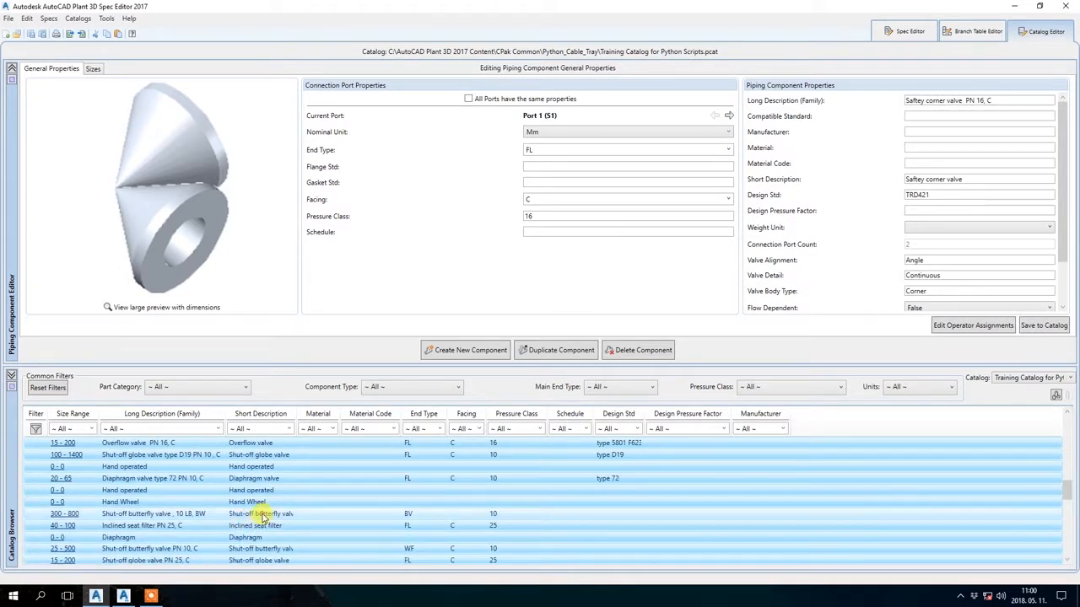
{"action": "right_click", "coordinate": [257, 513]}
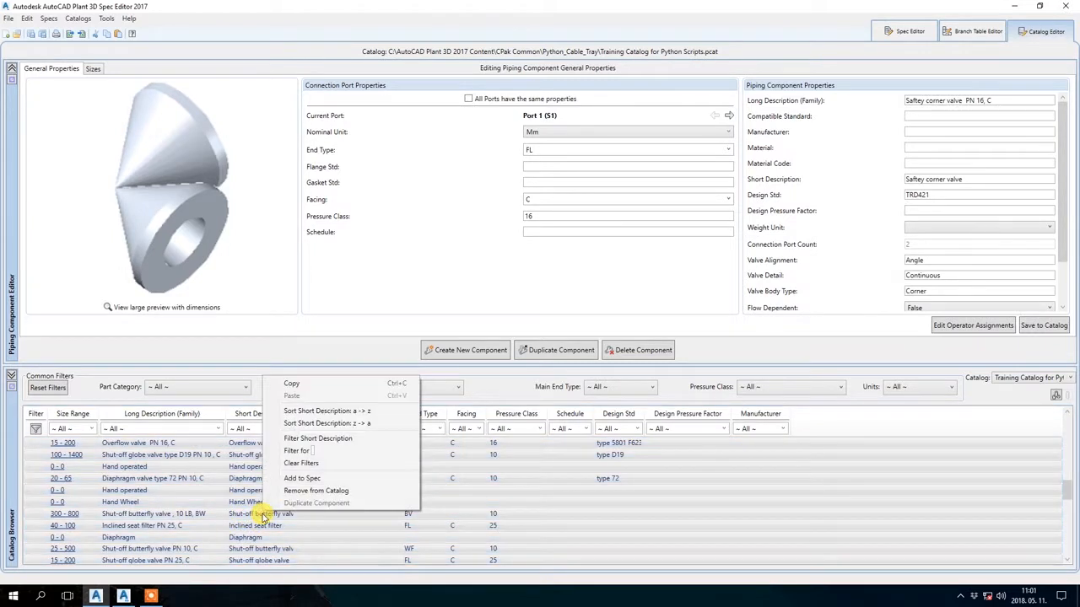
{"action": "left_click", "coordinate": [300, 491]}
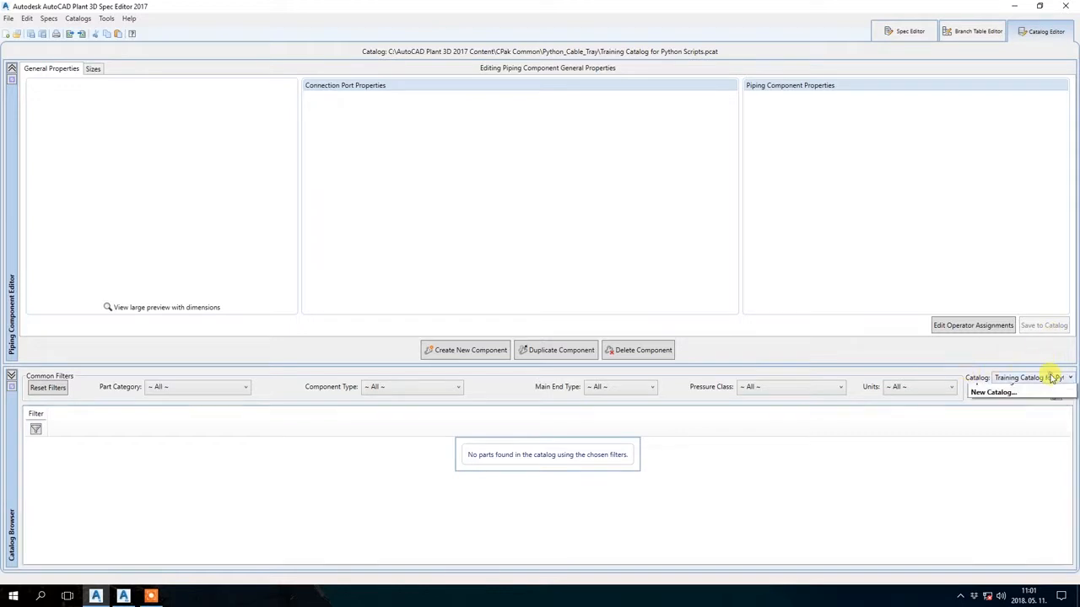
{"action": "left_click", "coordinate": [1054, 378]}
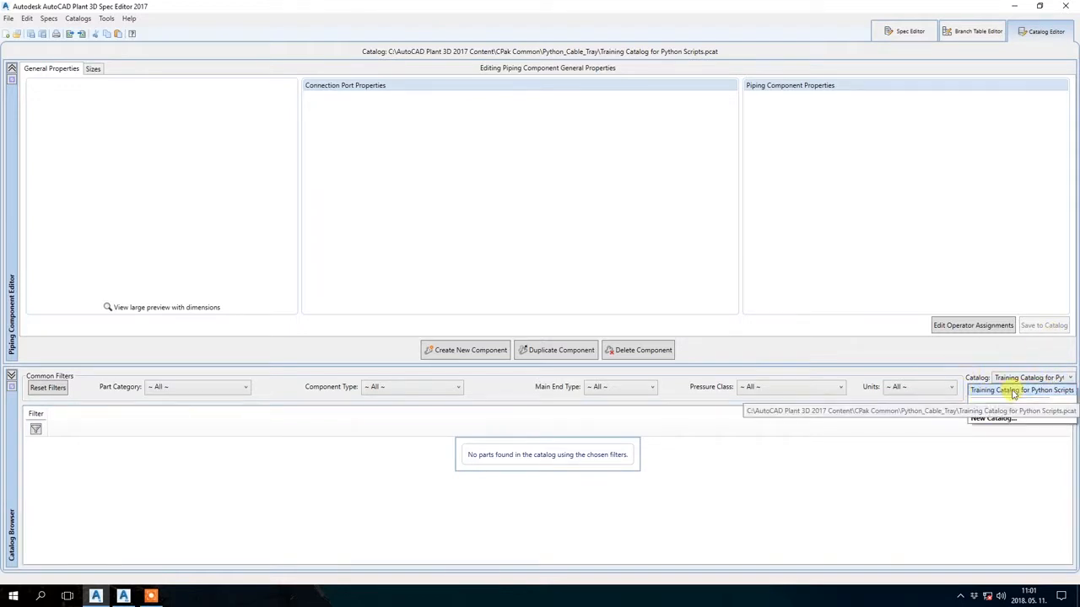
{"action": "left_click", "coordinate": [754, 473]}
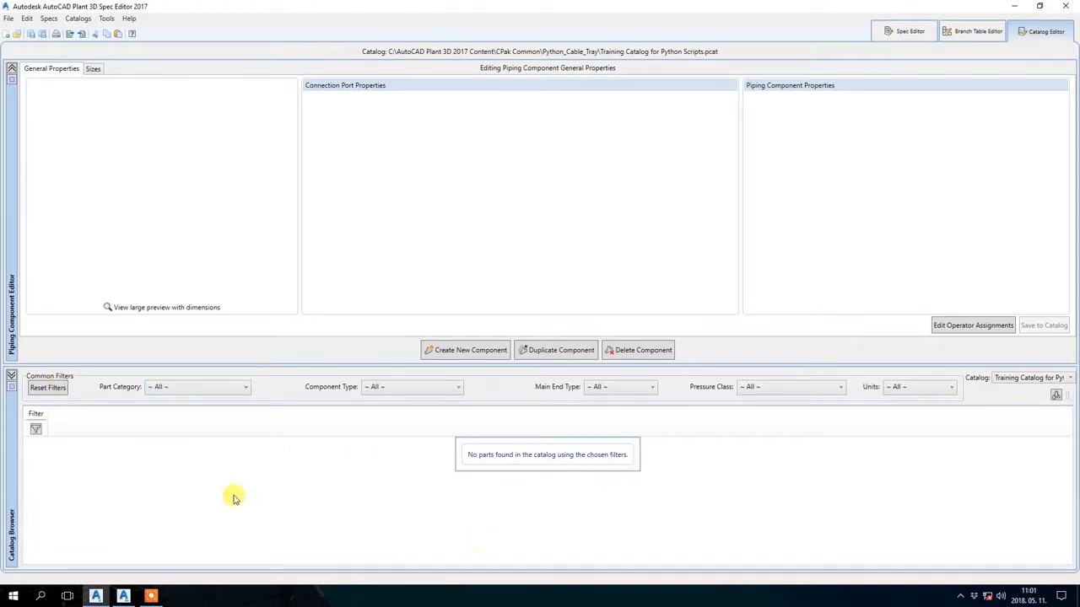
- Begin a new component in the Fittings category with Sleeve as the piping component
{"action": "left_click", "coordinate": [488, 355]}
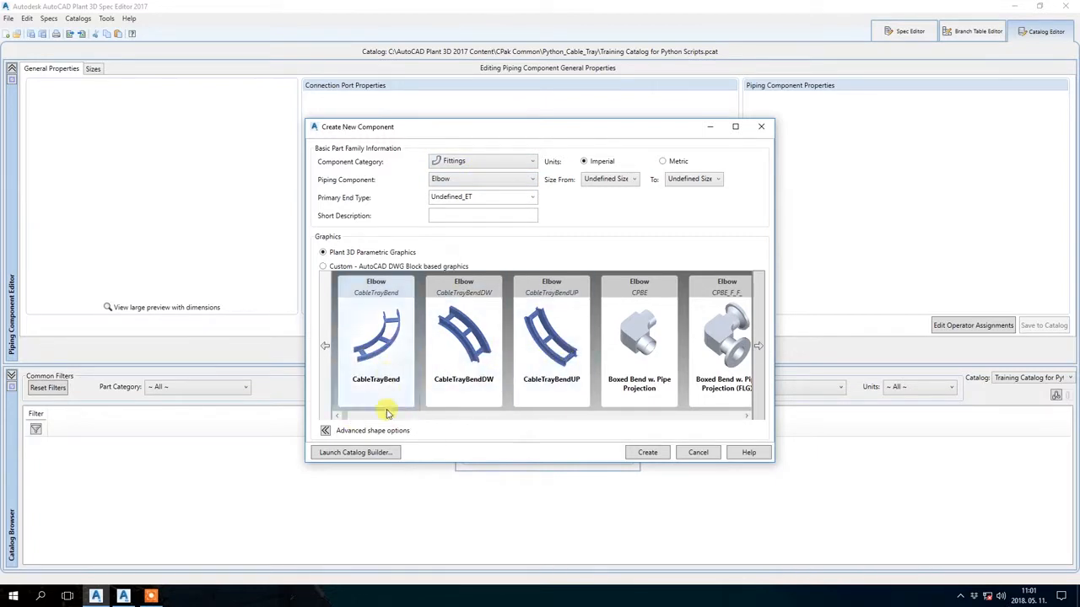
{"action": "left_click", "coordinate": [513, 163]}
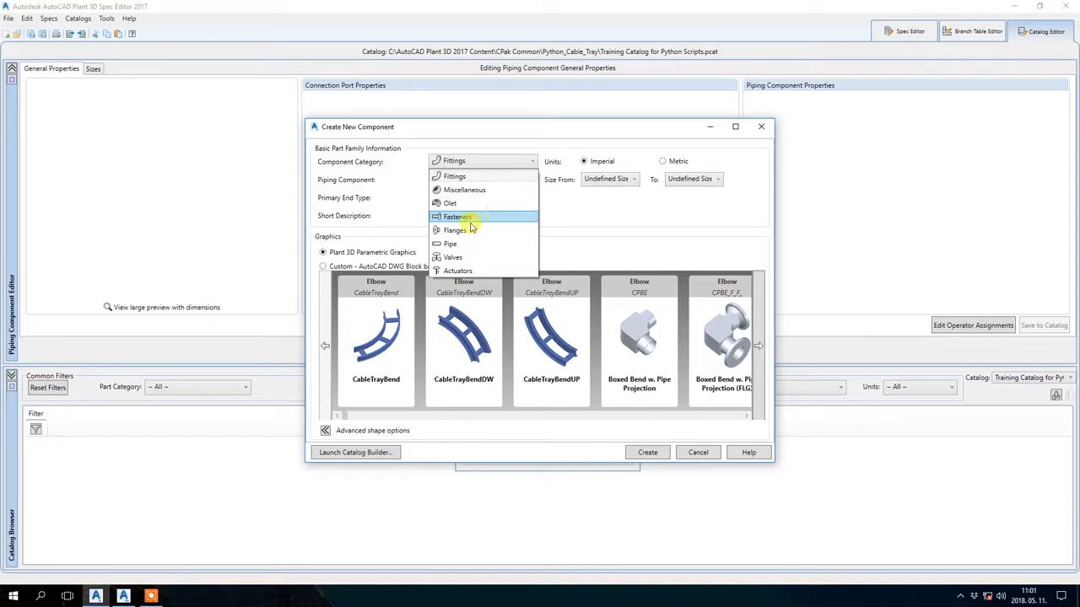
{"action": "left_click", "coordinate": [475, 177]}
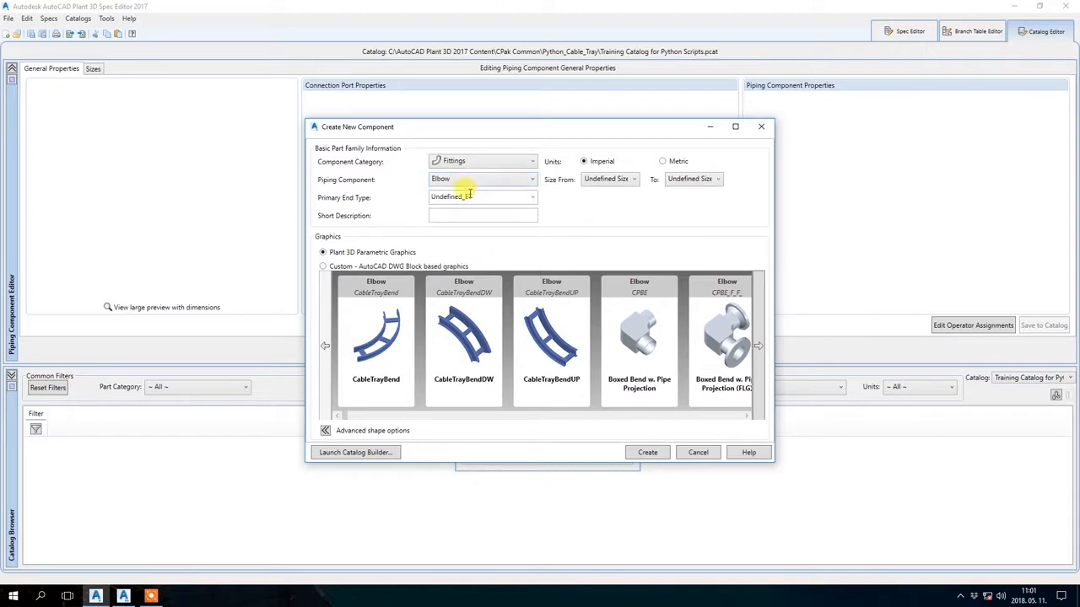
{"action": "left_click", "coordinate": [474, 180]}
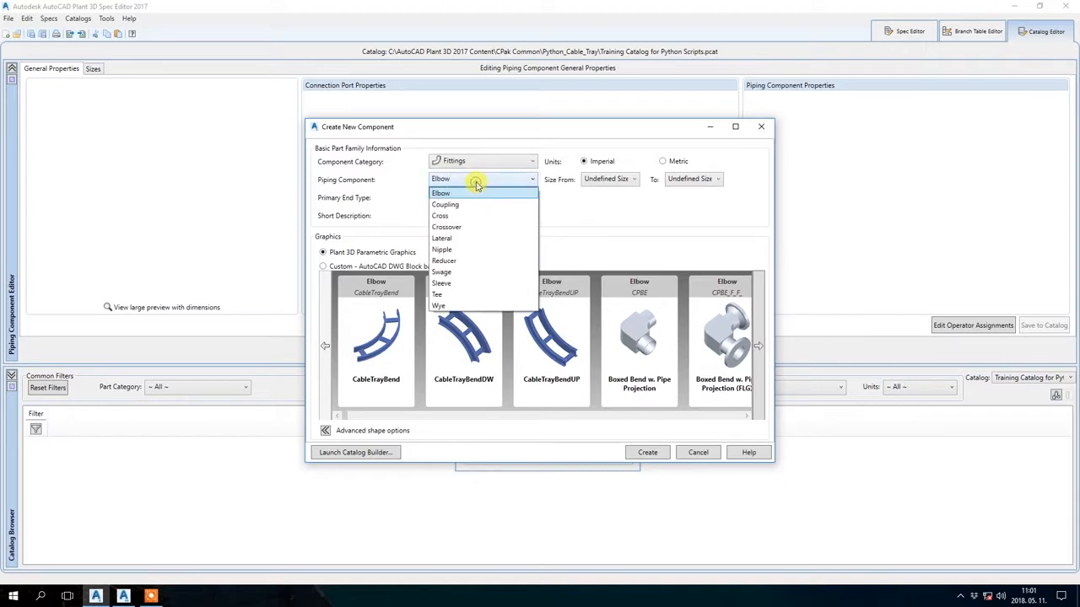
{"action": "left_click", "coordinate": [464, 284]}
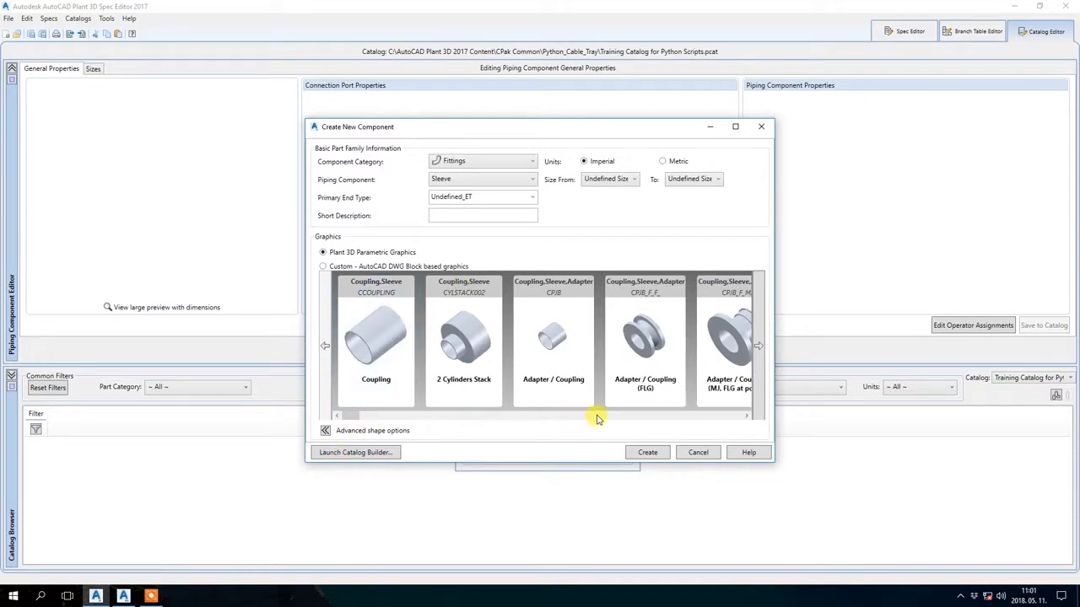
- Choose the CableTray shape from the Plant 3D parametric graphics for the new sleeve component
{"action": "scroll", "coordinate": [597, 420], "scroll_direction": "down", "scroll_amount": 5}
{"action": "scroll", "coordinate": [646, 416], "scroll_direction": "down", "scroll_amount": 10}
{"action": "left_click_drag", "start_coordinate": [696, 422], "coordinate": [750, 416]}
{"action": "left_click", "coordinate": [749, 417]}
{"action": "left_click", "coordinate": [749, 416]}
{"action": "left_click", "coordinate": [749, 417]}
{"action": "left_click", "coordinate": [749, 417]}
{"action": "left_click", "coordinate": [749, 416]}
{"action": "left_click", "coordinate": [749, 416]}
{"action": "left_click", "coordinate": [609, 361]}
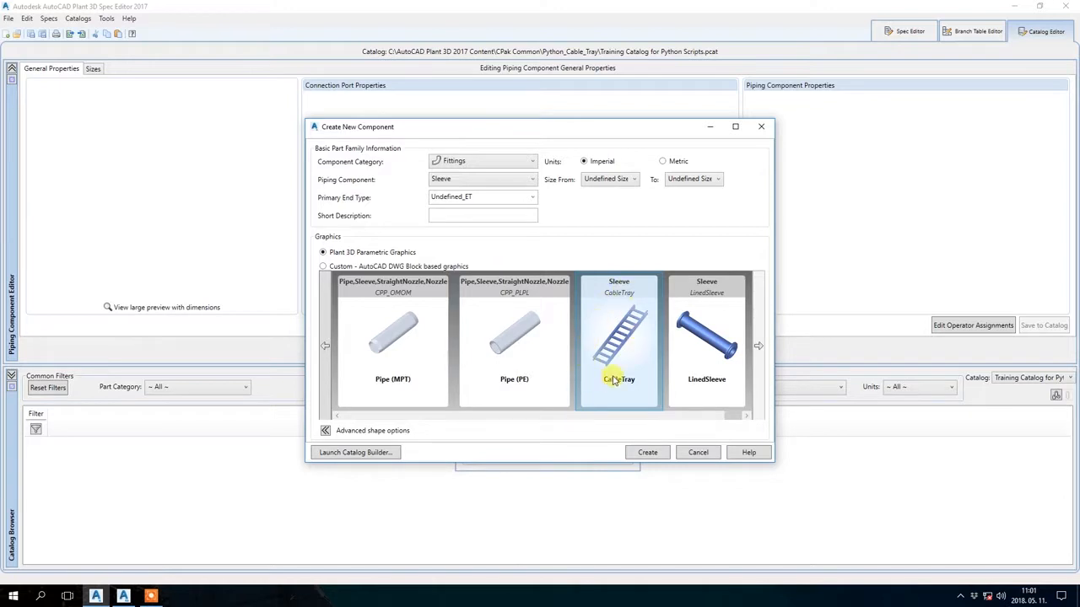
- Set the new component to metric units with a size range from 200 to 200, and check the primary end type options
{"action": "left_click", "coordinate": [666, 161]}
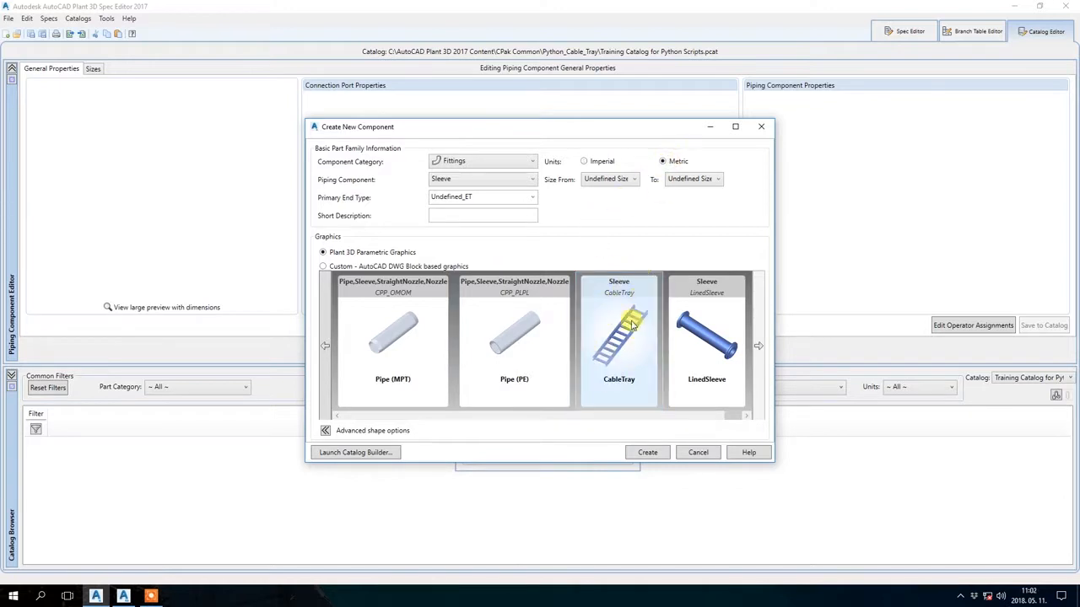
{"action": "left_click", "coordinate": [620, 178]}
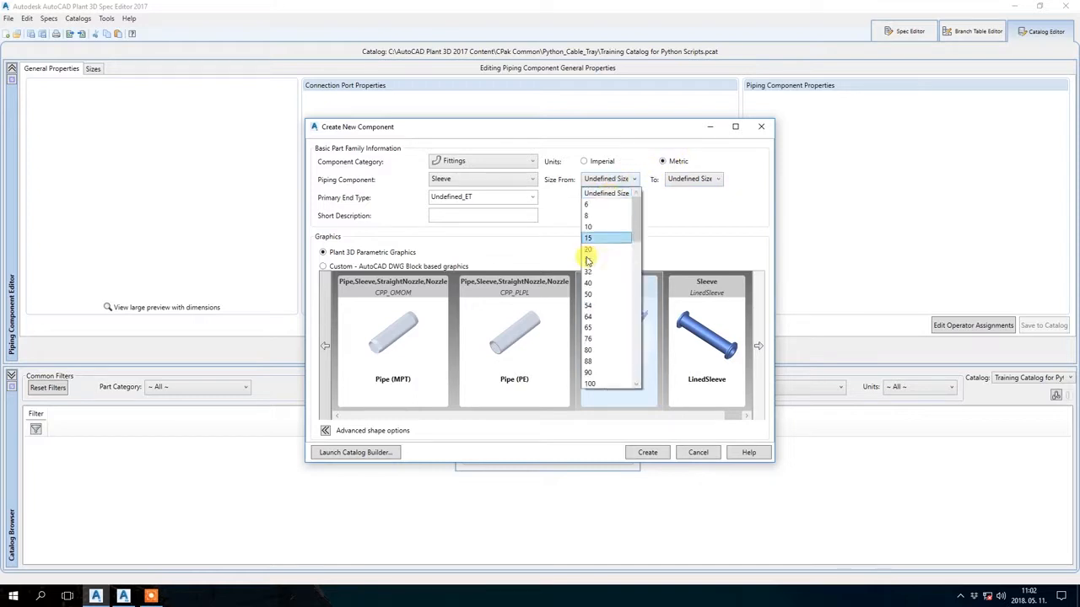
{"action": "left_click", "coordinate": [621, 376]}
{"action": "left_click", "coordinate": [616, 178]}
{"action": "scroll", "coordinate": [602, 356], "scroll_direction": "down", "scroll_amount": 3}
{"action": "scroll", "coordinate": [602, 355], "scroll_direction": "up", "scroll_amount": 5}
{"action": "left_click", "coordinate": [599, 310]}
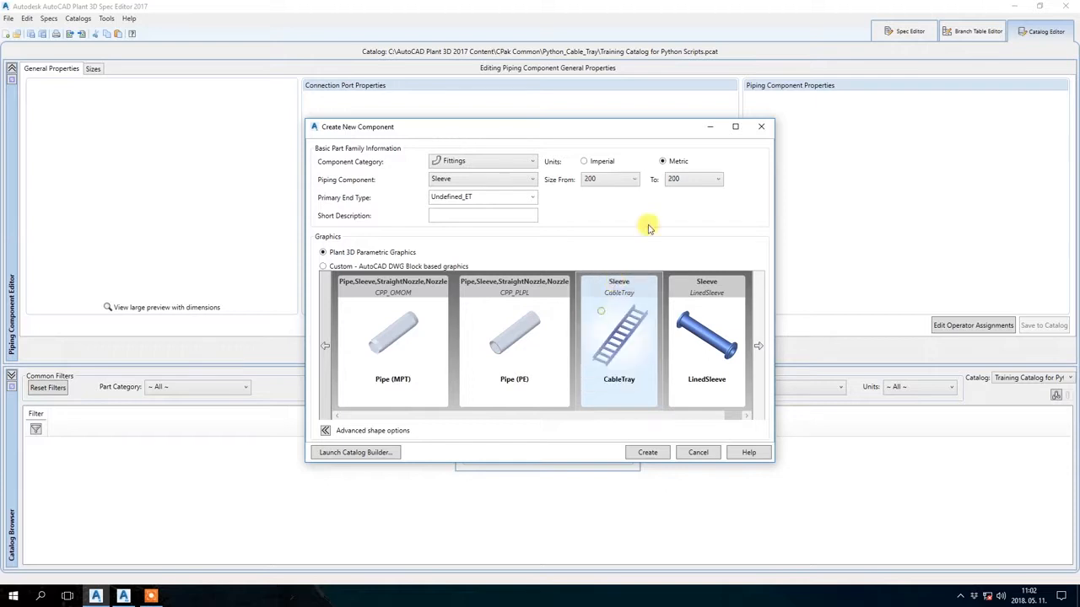
{"action": "left_click", "coordinate": [536, 199]}
{"action": "left_click", "coordinate": [533, 196]}
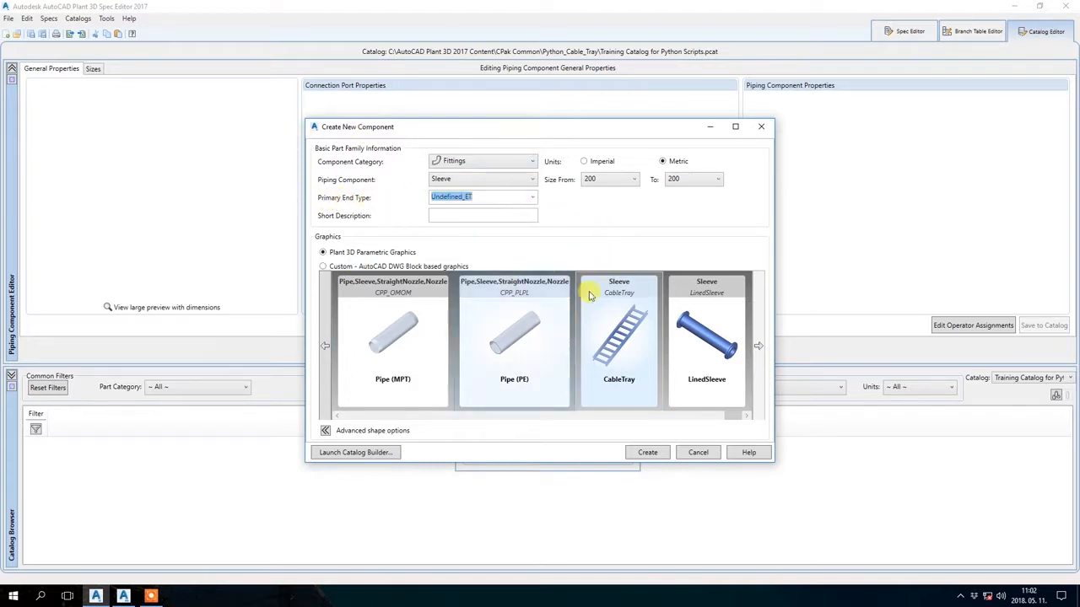
- Create the CableTray sleeve component and give all its ports end type PL, facing C and pressure class 10
{"action": "left_click", "coordinate": [662, 456]}
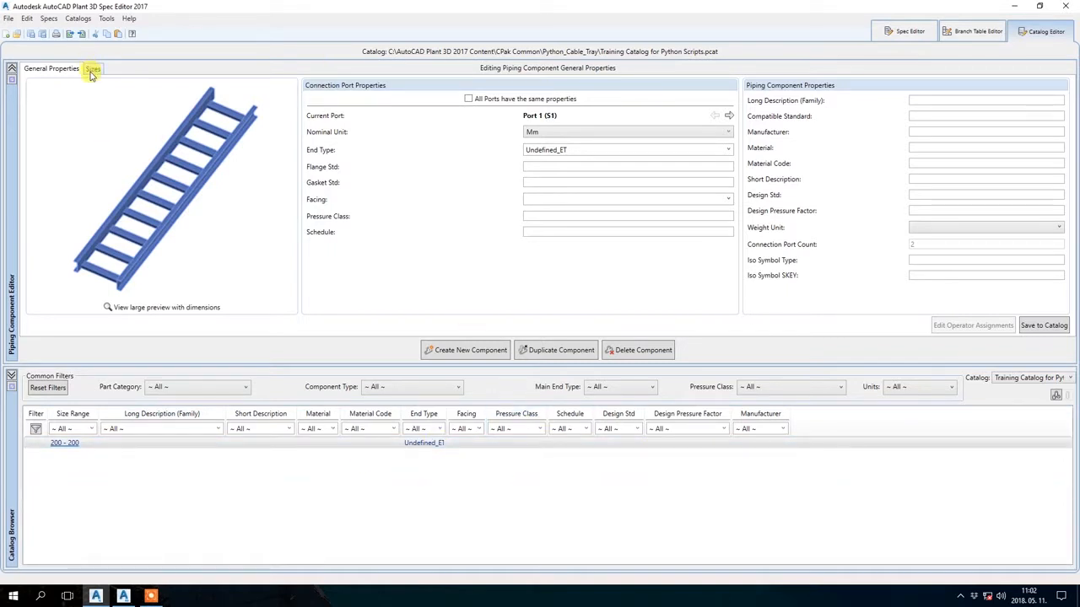
{"action": "left_click", "coordinate": [590, 150]}
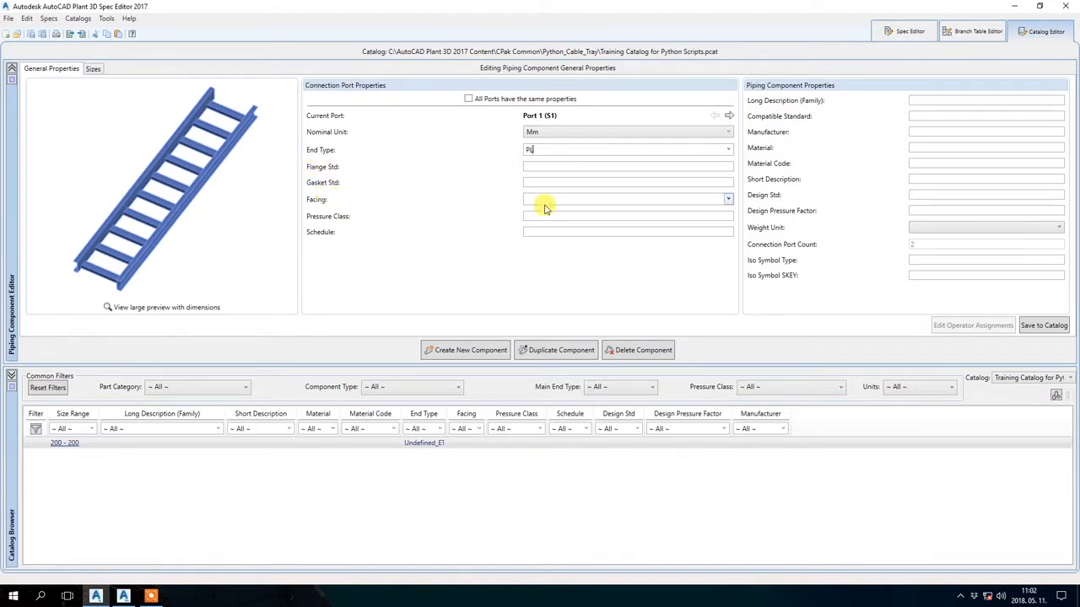
{"action": "left_click", "coordinate": [547, 202]}
{"action": "type", "text": "C"}
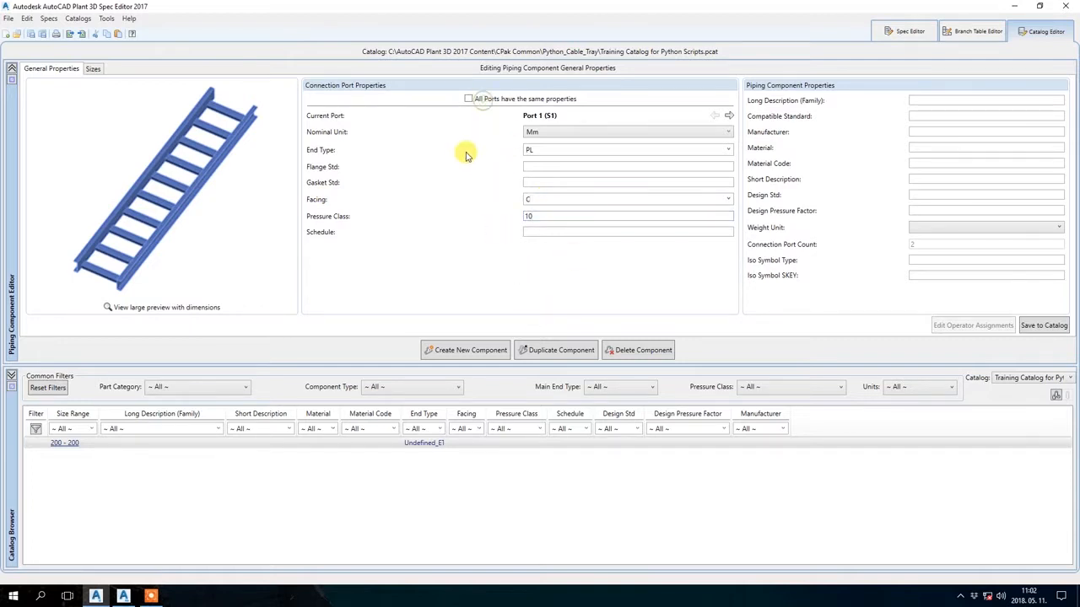
{"action": "left_click", "coordinate": [468, 101]}
{"action": "left_click", "coordinate": [677, 332]}
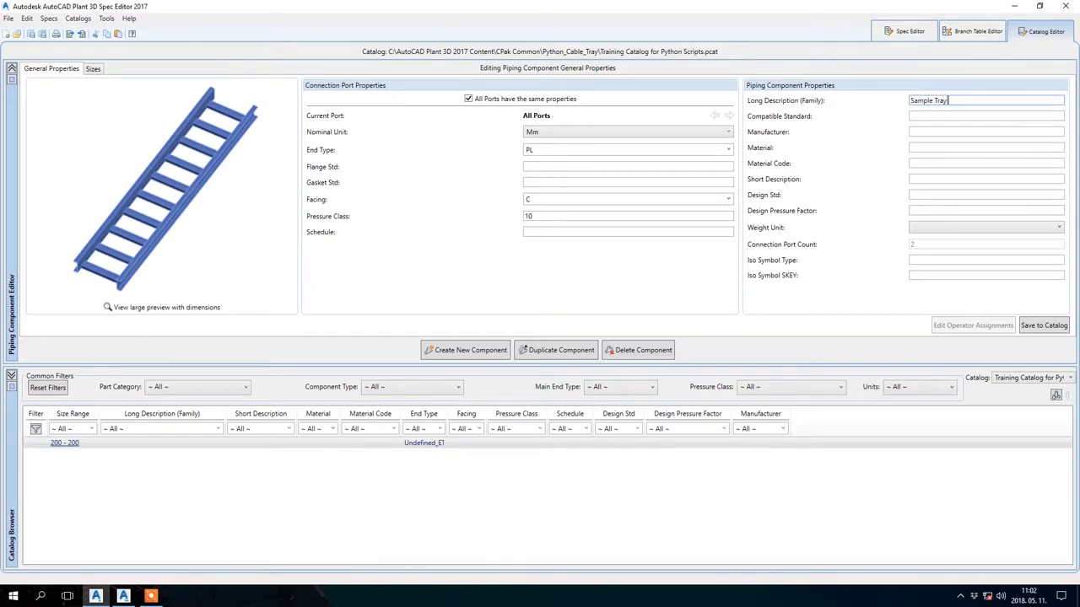
- Enter Sample Tray 1 as both the long family description and the short description of the sleeve
{"action": "left_click_drag", "start_coordinate": [973, 98], "coordinate": [913, 99]}
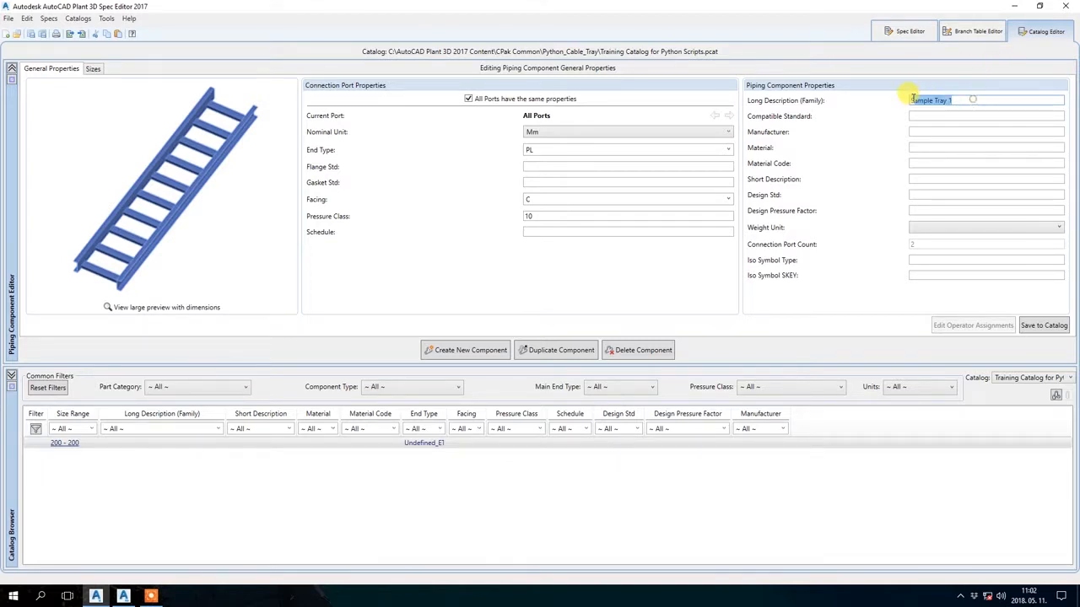
{"action": "key", "text": "ctrl+c"}
{"action": "left_click", "coordinate": [913, 179]}
{"action": "key", "text": "ctrl+v"}
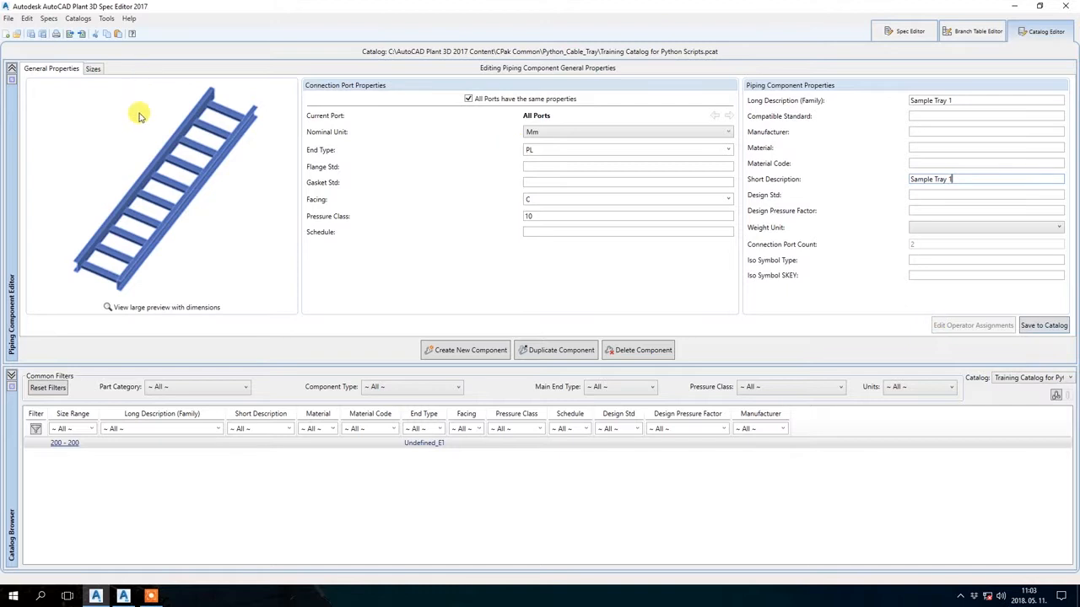
- For the sleeve's 200 size, set the matching pipe OD to 200 and make all ports share the same properties
{"action": "left_click", "coordinate": [93, 68]}
{"action": "left_click", "coordinate": [119, 98]}
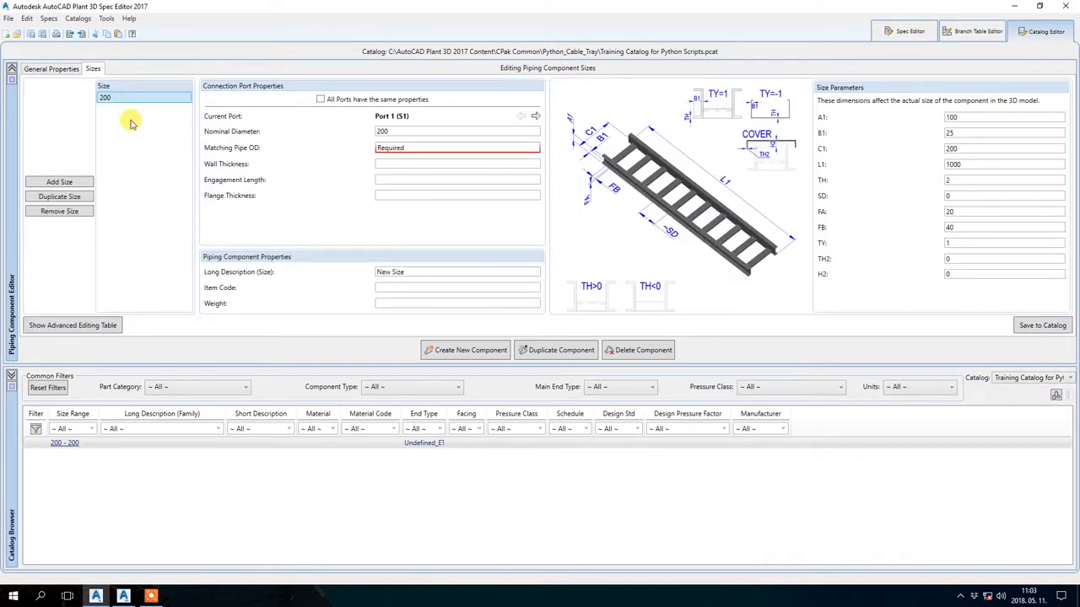
{"action": "left_click", "coordinate": [409, 147]}
{"action": "type", "text": "200"}
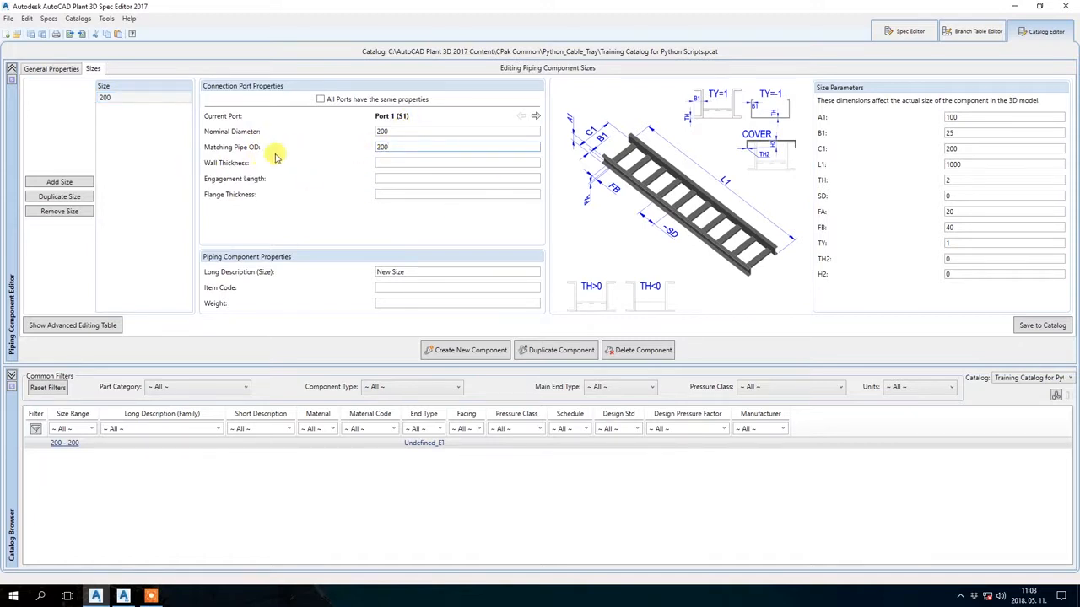
{"action": "left_click", "coordinate": [534, 116]}
{"action": "left_click", "coordinate": [410, 146]}
{"action": "type", "text": "0"}
{"action": "left_click", "coordinate": [521, 116]}
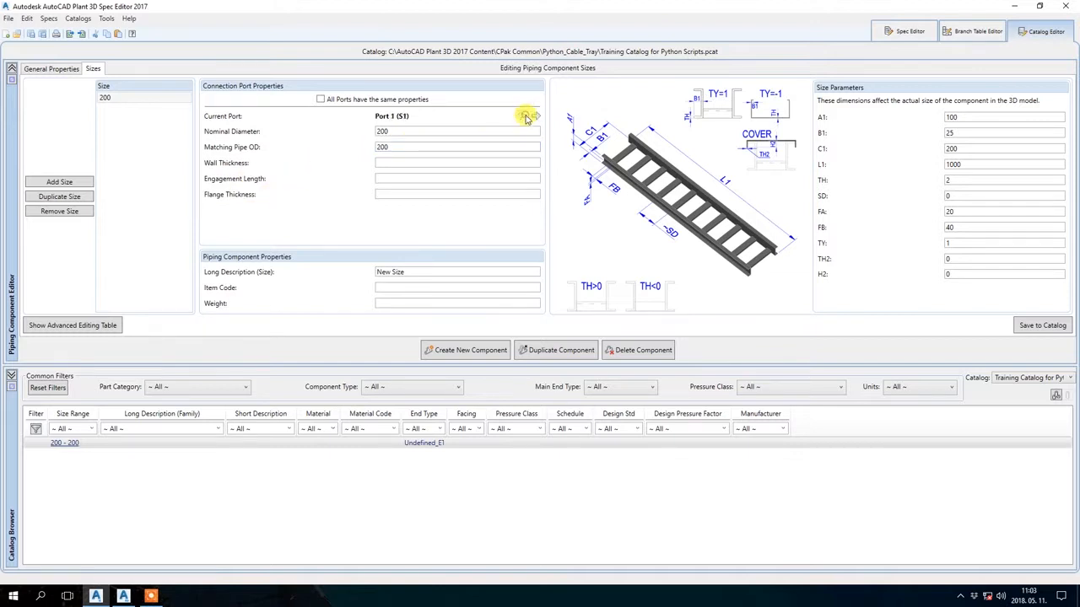
{"action": "left_click", "coordinate": [320, 99]}
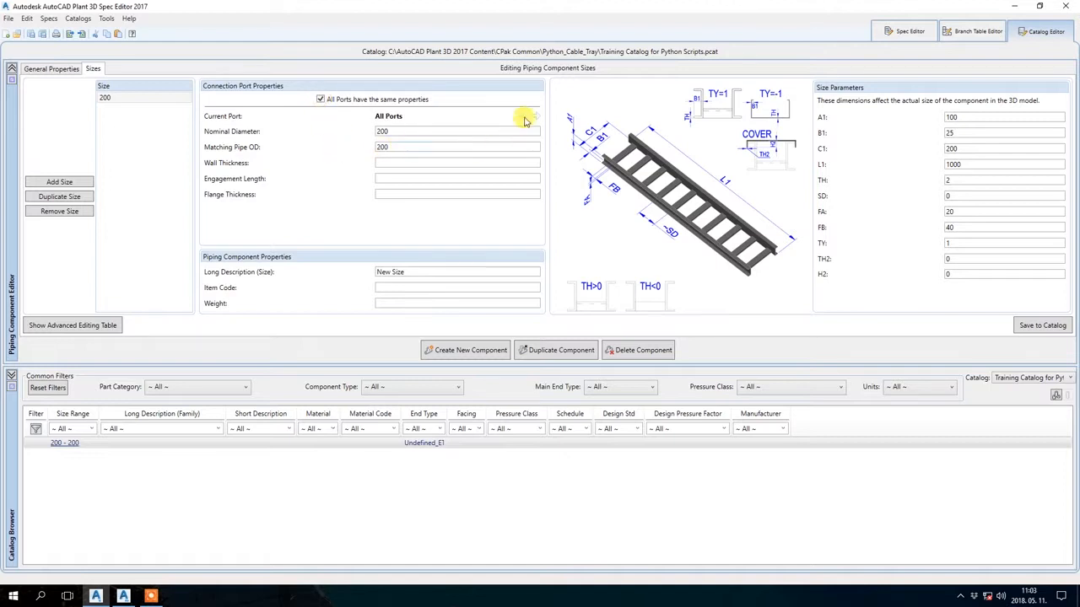
- Set the 200 size's long description to Sample Tray 200 and save the component to the catalog
{"action": "triple_click", "coordinate": [418, 275]}
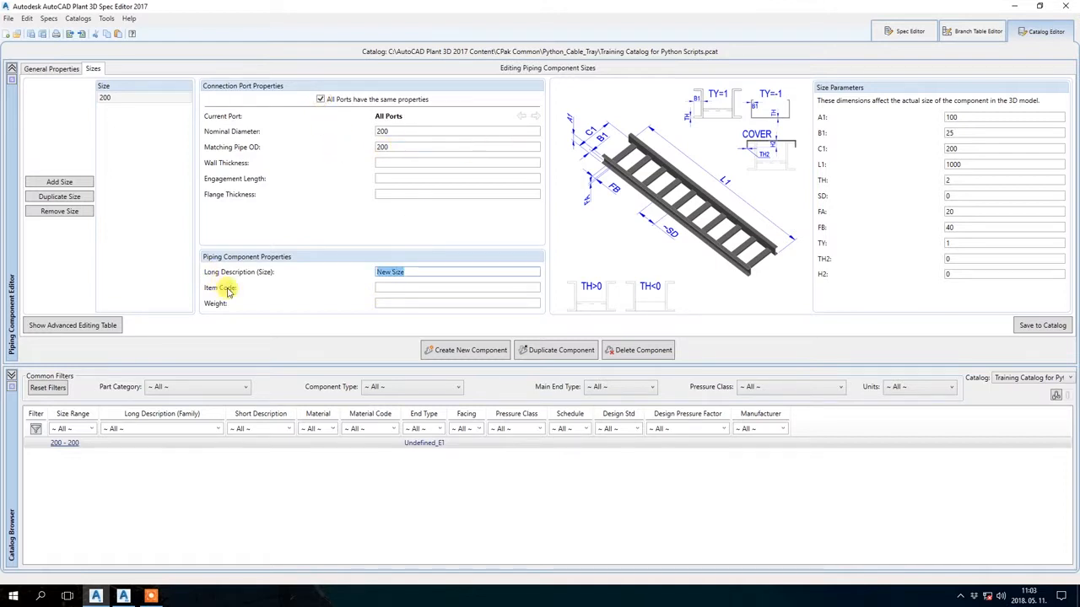
{"action": "key", "text": "ctrl+v"}
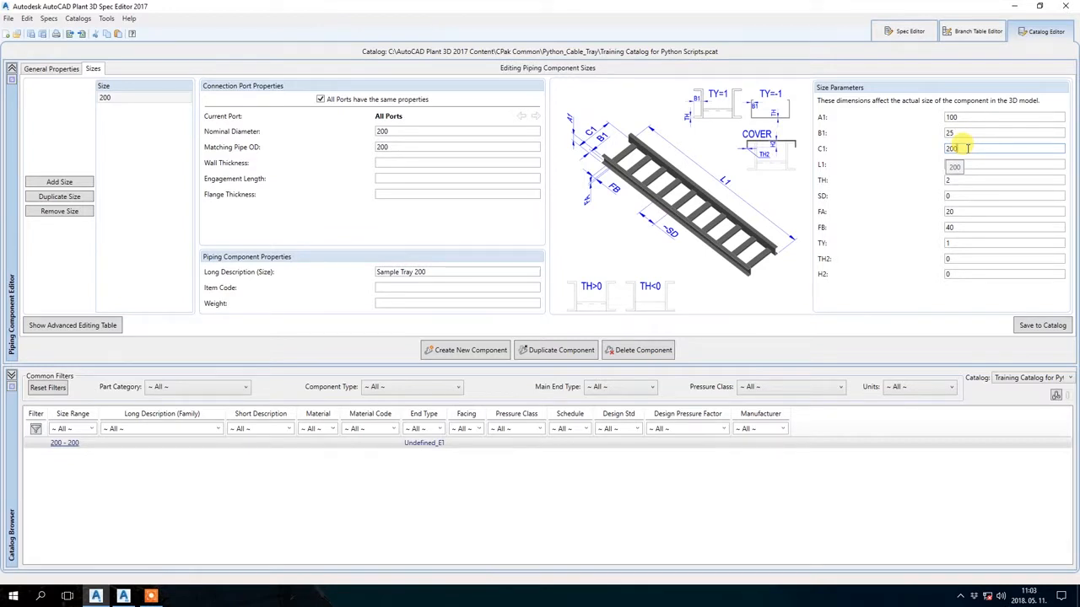
{"action": "double_click", "coordinate": [953, 148]}
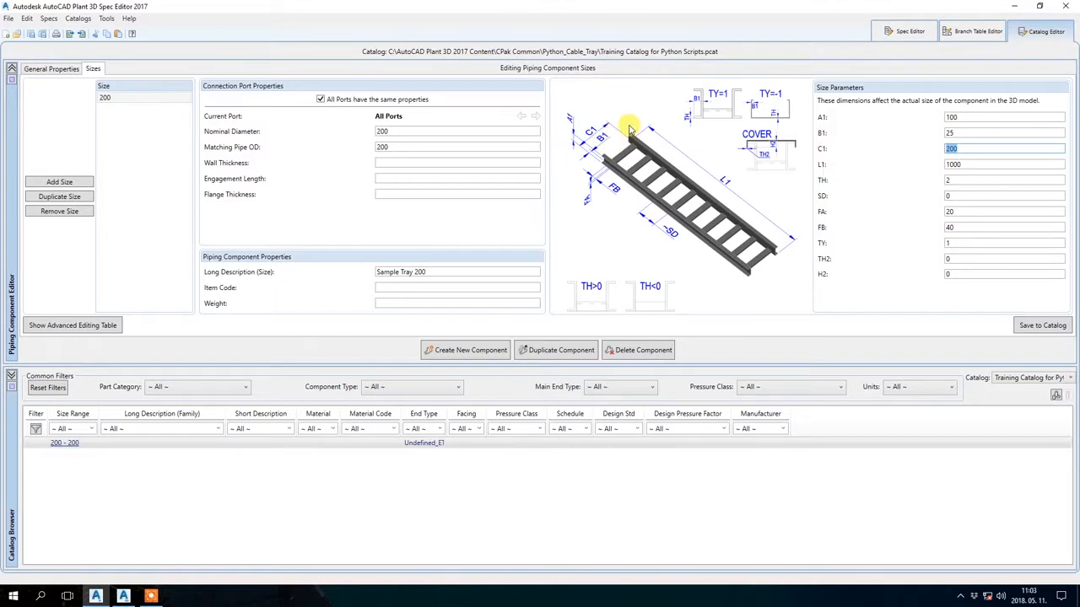
{"action": "left_click", "coordinate": [1037, 328]}
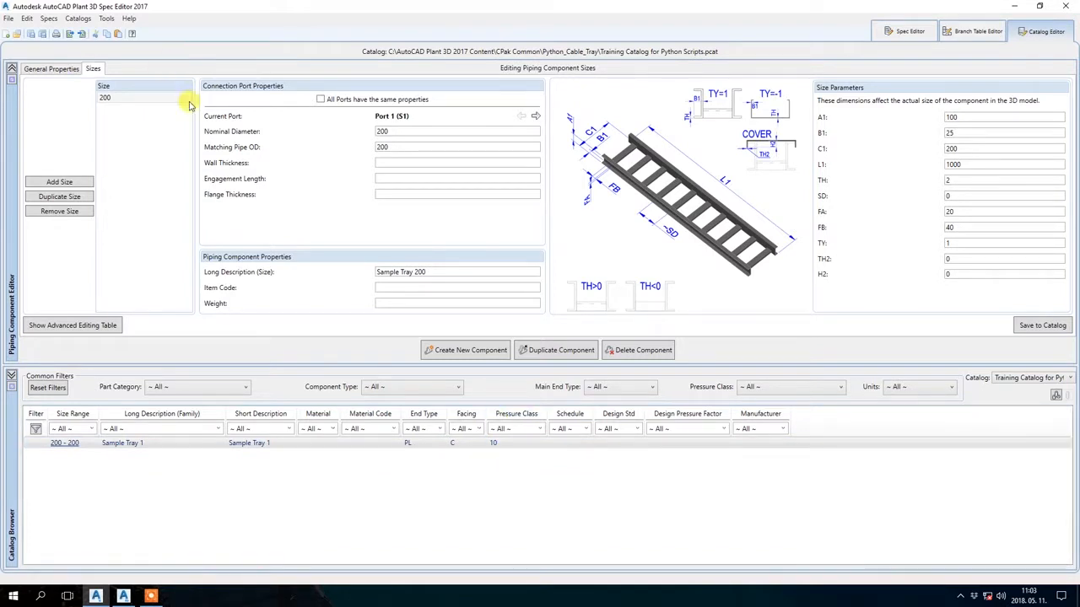
- Duplicate the 200 size and give all ports of the copy a nominal diameter and matching pipe OD of 400
{"action": "left_click", "coordinate": [82, 197]}
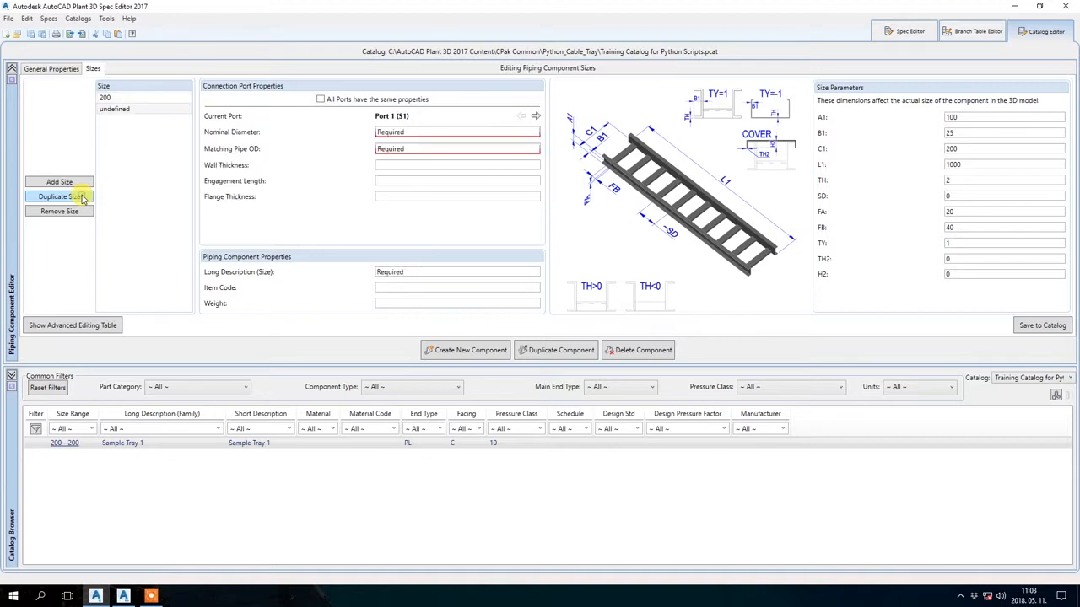
{"action": "left_click", "coordinate": [320, 99]}
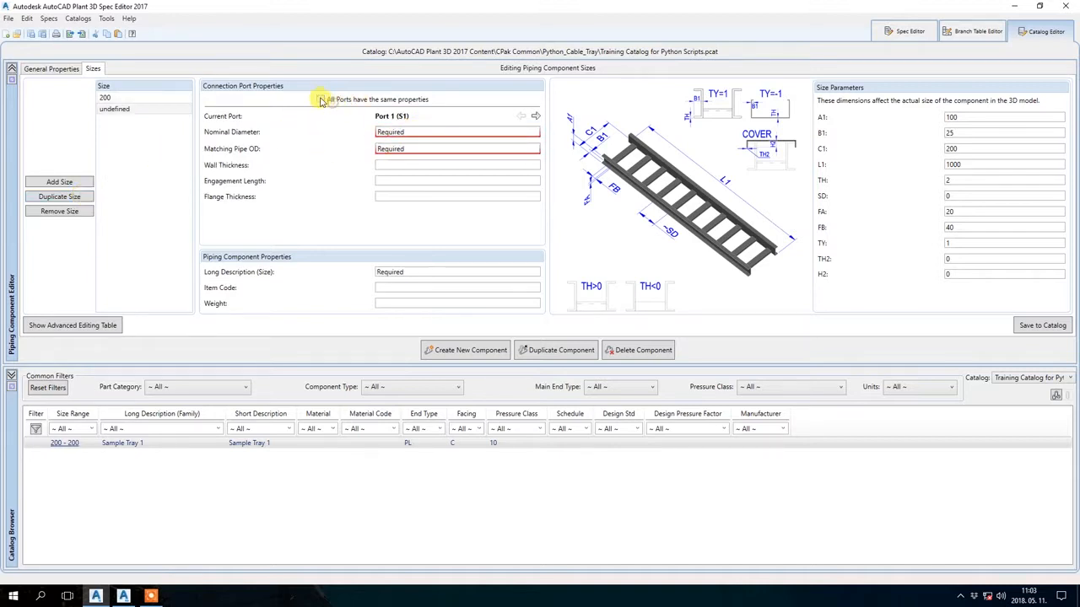
{"action": "left_click", "coordinate": [416, 132]}
{"action": "type", "text": "400"}
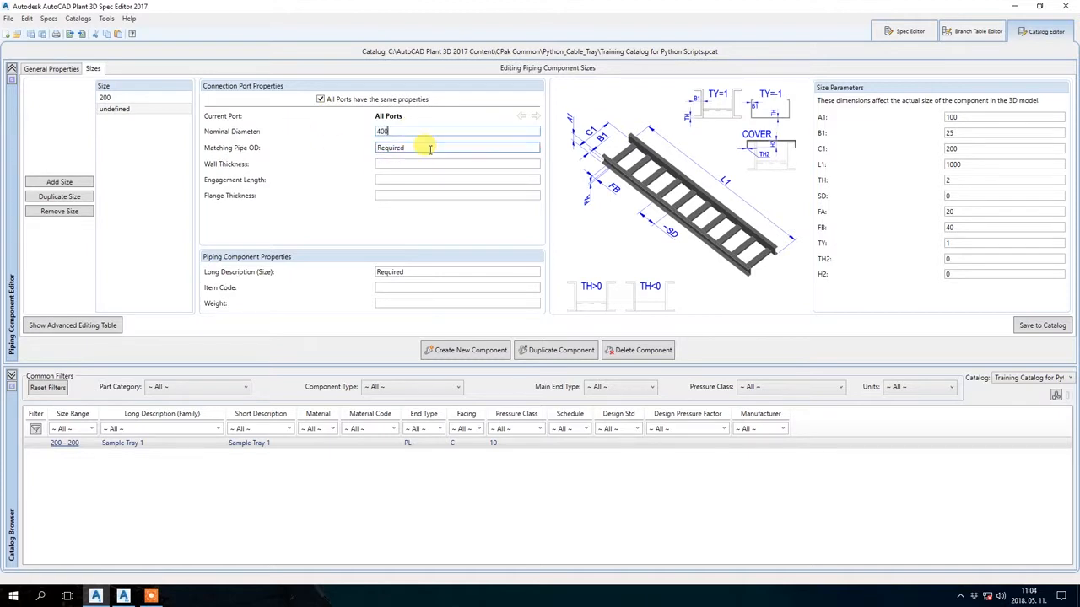
{"action": "left_click", "coordinate": [426, 147]}
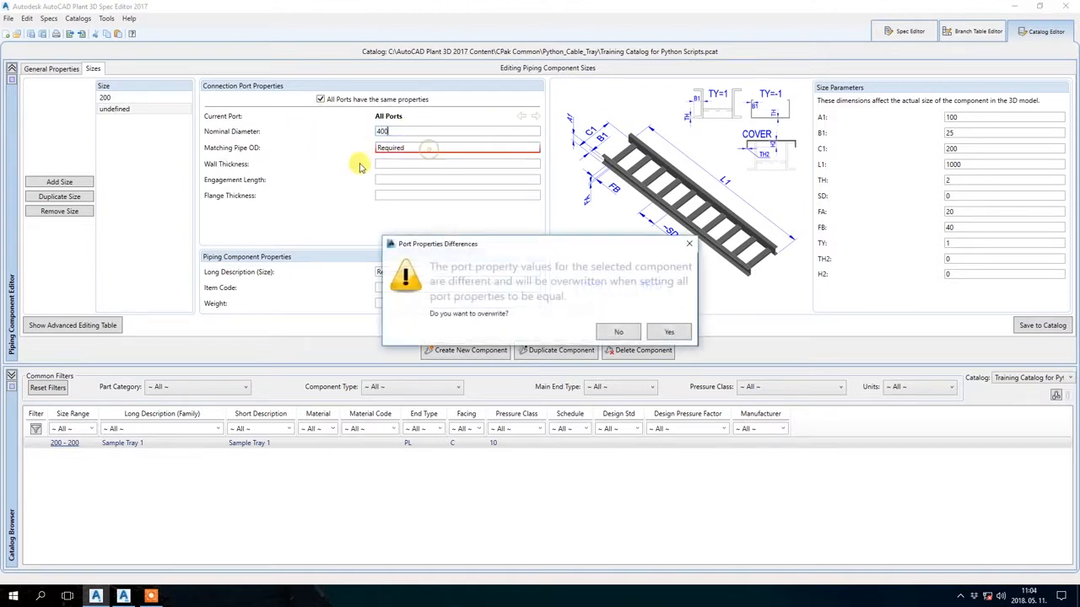
{"action": "left_click", "coordinate": [668, 331]}
{"action": "left_click", "coordinate": [417, 147]}
{"action": "type", "text": "04"}
{"action": "type", "text": "00"}
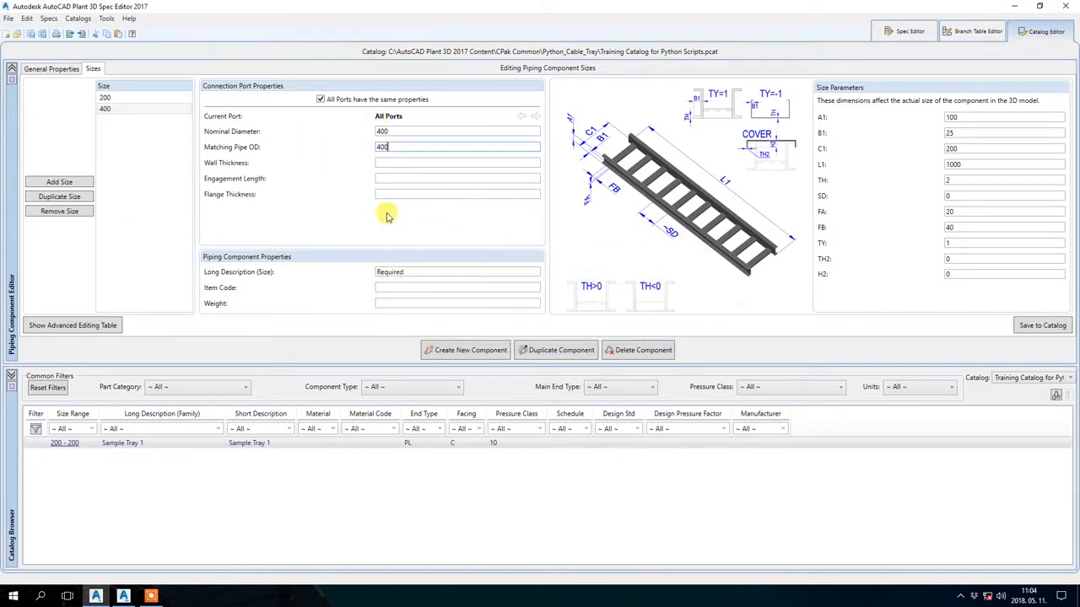
- Enter Sample Tray 400 as the long size description of the duplicated size
{"action": "left_click", "coordinate": [414, 271]}
{"action": "type", "text": "Sample Tray 1"}
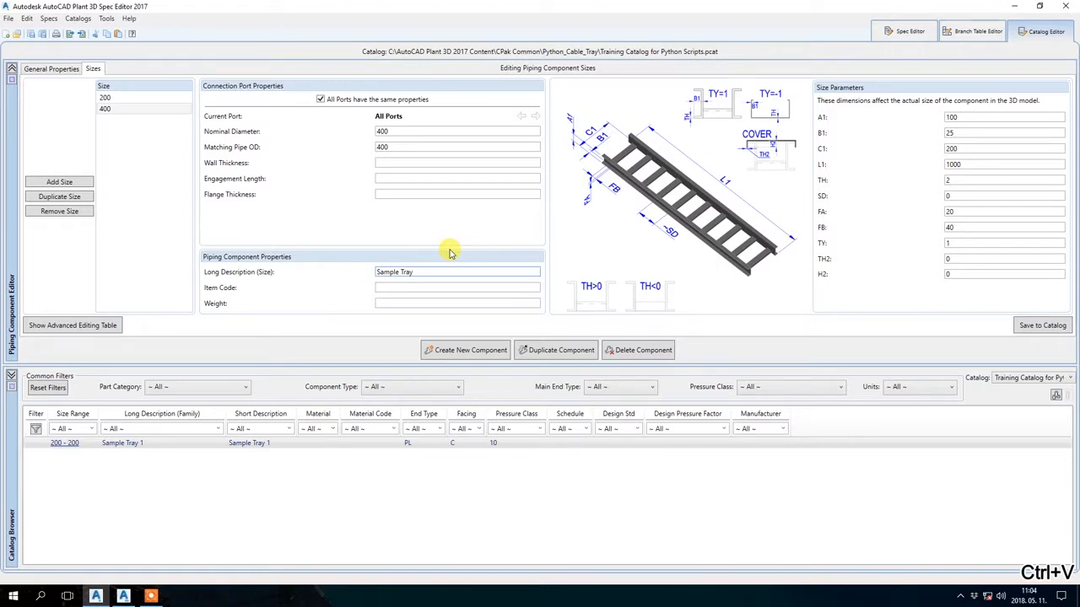
{"action": "type", "text": "400"}
{"action": "left_click", "coordinate": [455, 288]}
- Set the C1 size parameter of the 400 tray to 400 and save the component to the catalog
{"action": "left_click", "coordinate": [951, 150]}
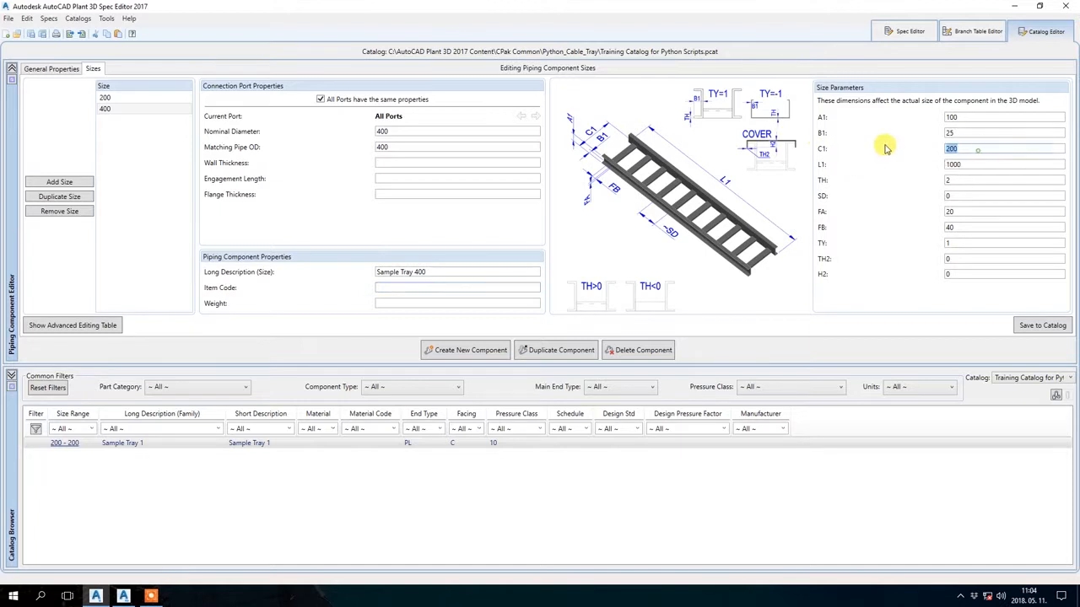
{"action": "type", "text": "400"}
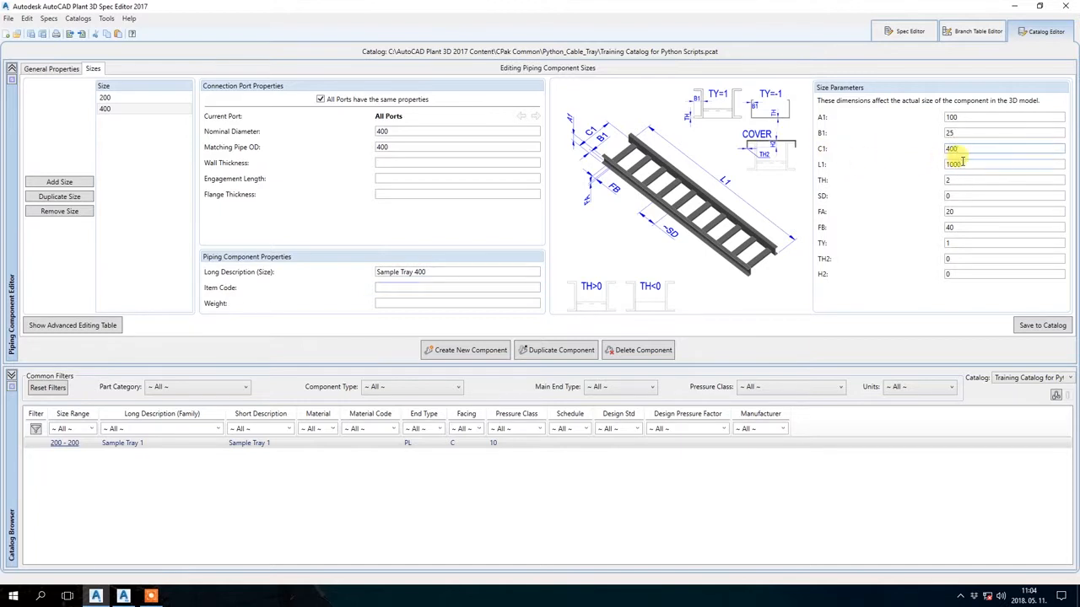
{"action": "left_click", "coordinate": [1045, 324]}
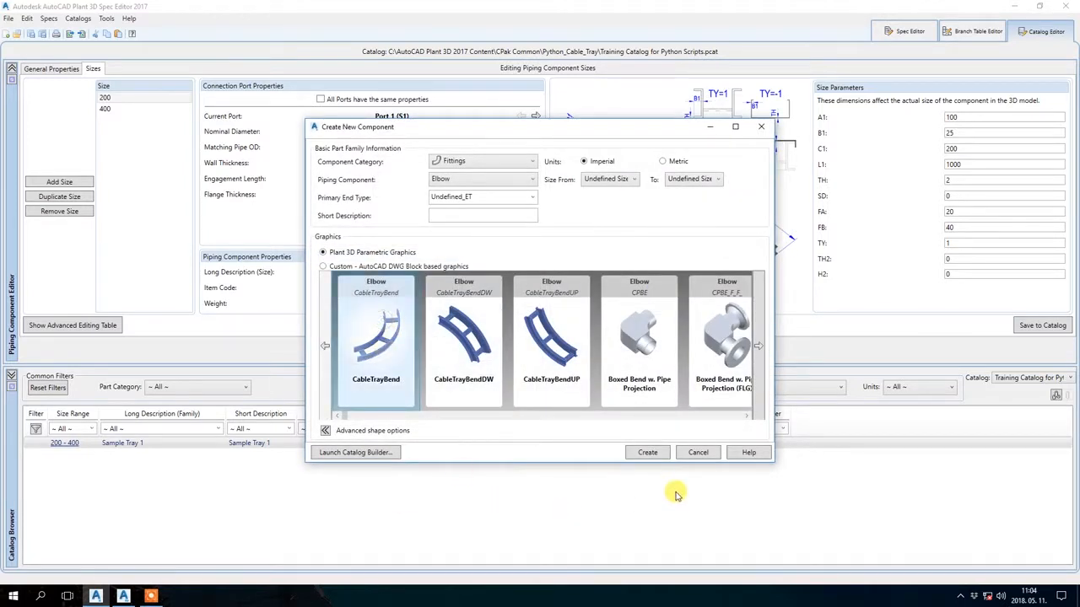
- Create a metric Elbow fitting with the CableTrayBend shape and a size range from 200 to 200
{"action": "left_click", "coordinate": [662, 161]}
{"action": "left_click", "coordinate": [603, 179]}
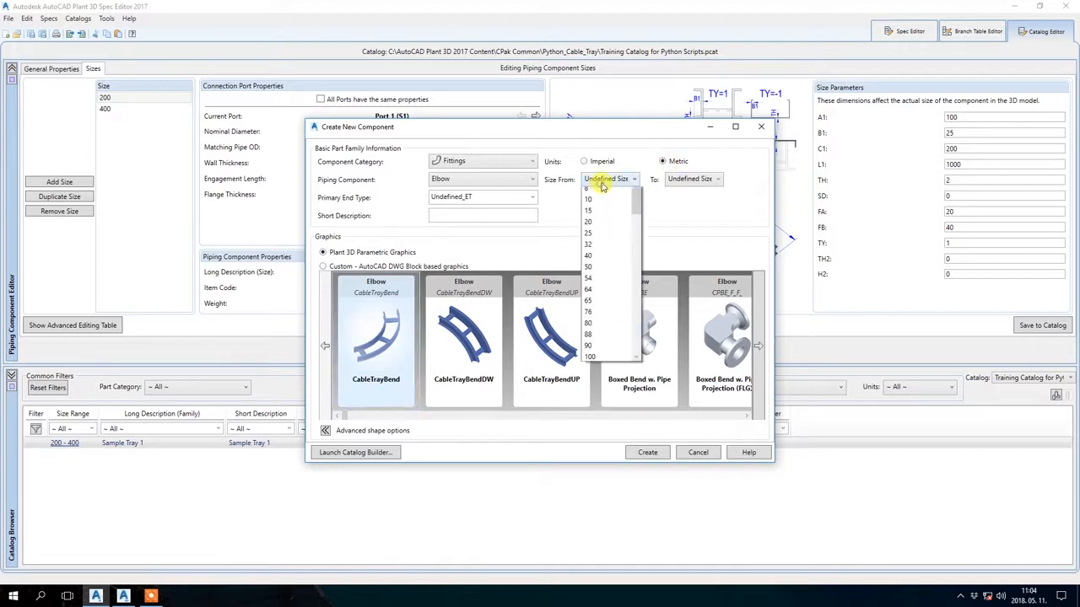
{"action": "scroll", "coordinate": [604, 366], "scroll_direction": "down", "scroll_amount": 4}
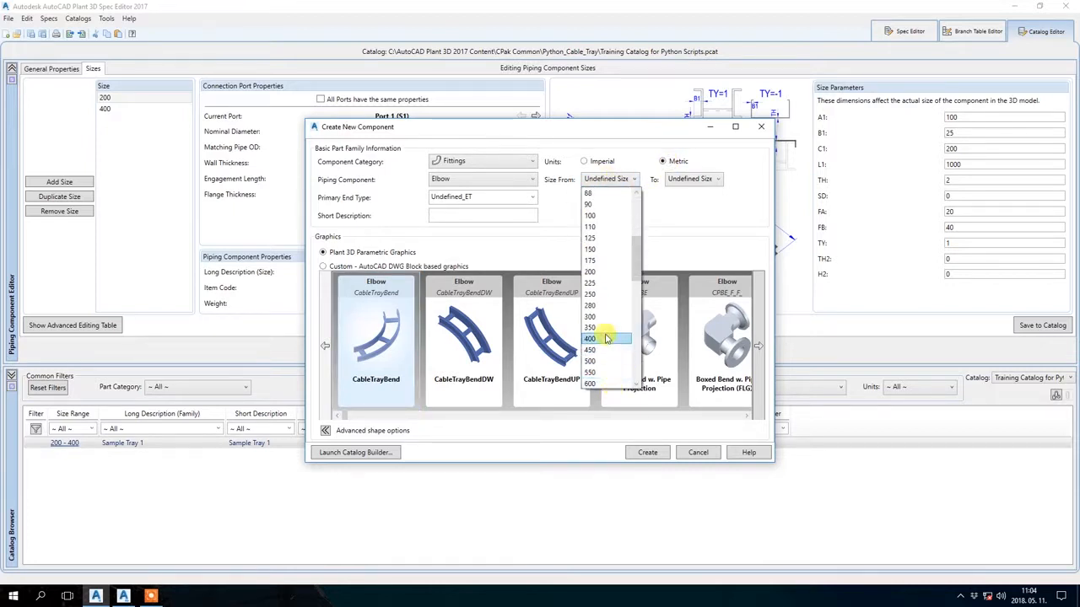
{"action": "left_click", "coordinate": [602, 271]}
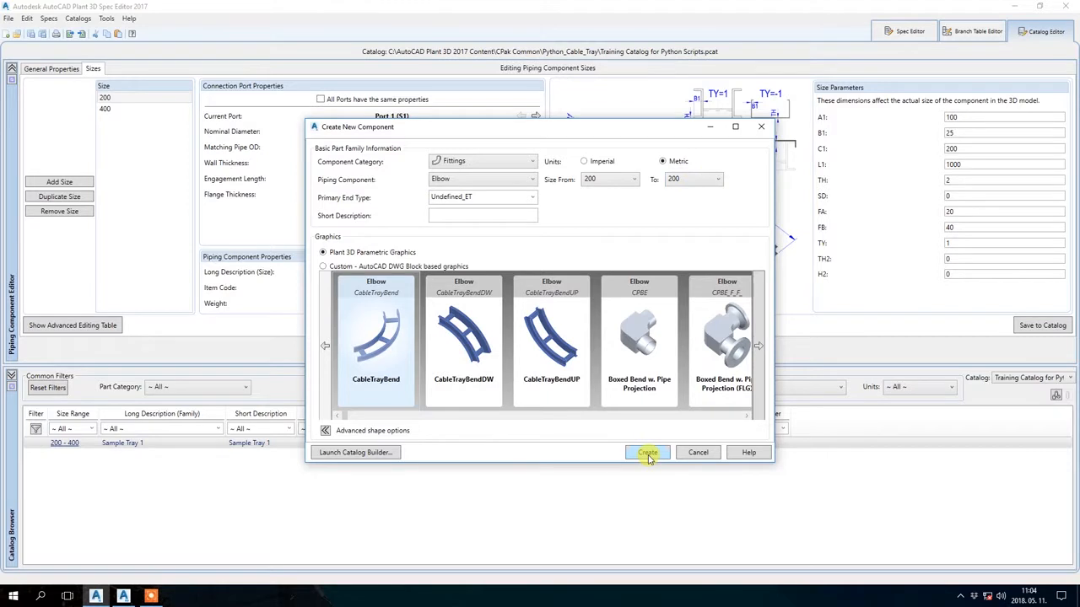
{"action": "left_click", "coordinate": [646, 453]}
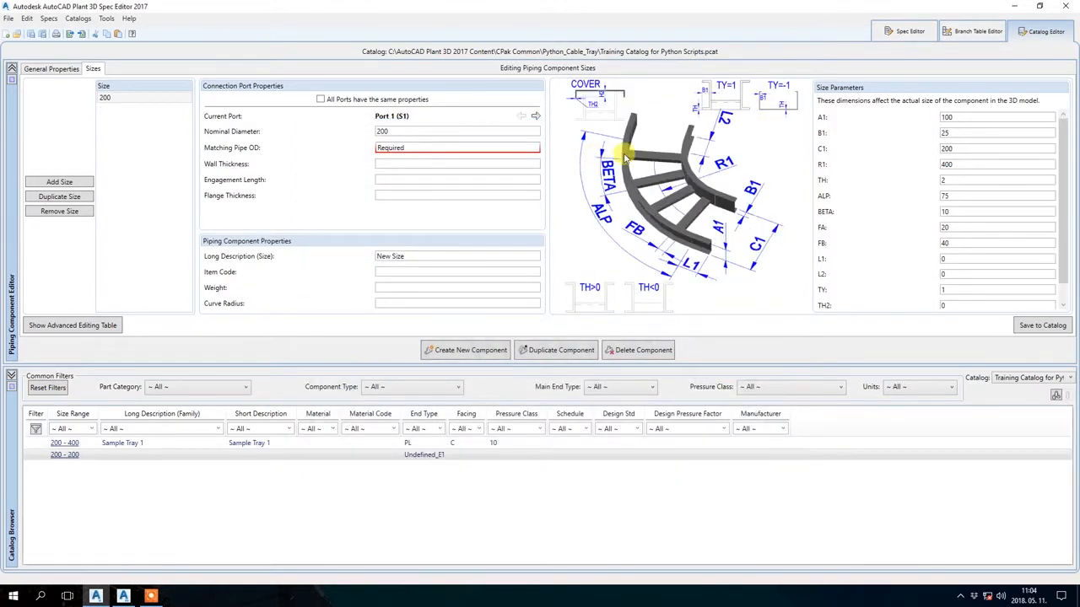
- In the bend's general properties, give all ports end type PL, facing C and pressure class 10
{"action": "left_click", "coordinate": [52, 69]}
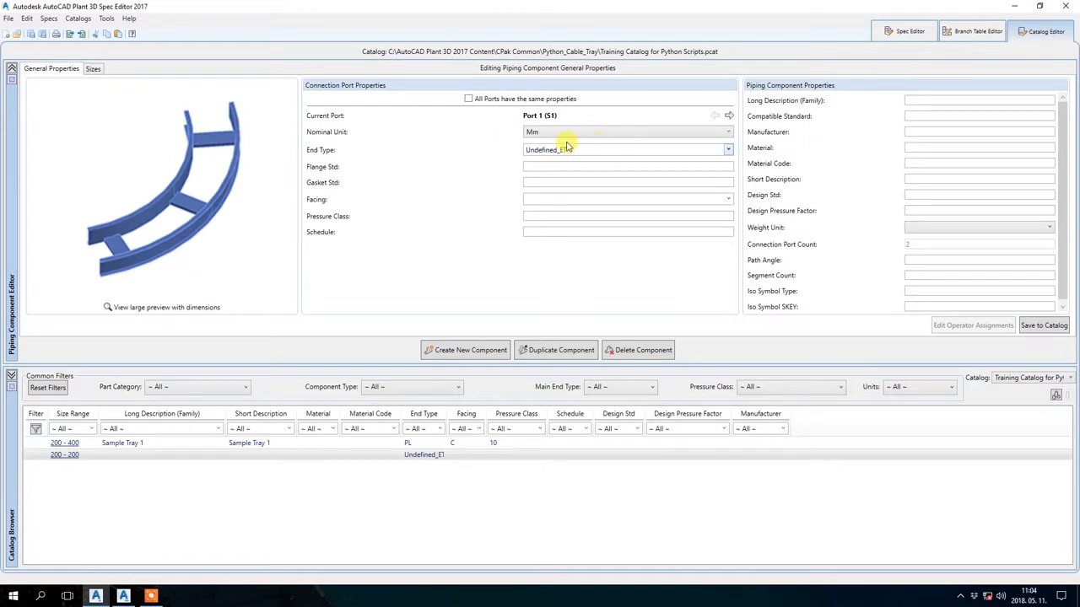
{"action": "left_click", "coordinate": [569, 149]}
{"action": "left_click", "coordinate": [552, 174]}
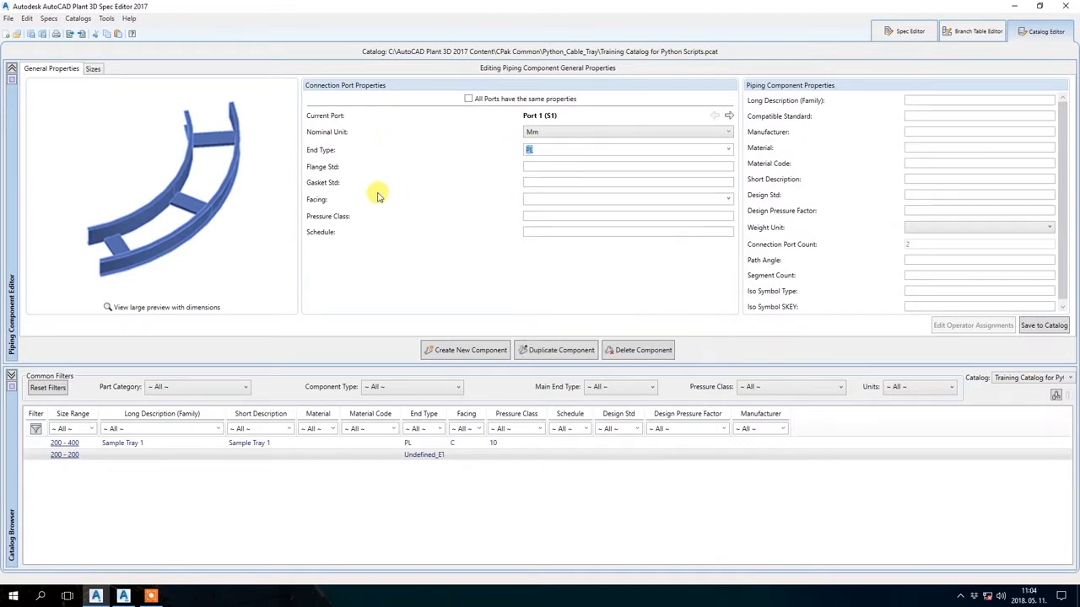
{"action": "left_click", "coordinate": [555, 216]}
{"action": "type", "text": "10"}
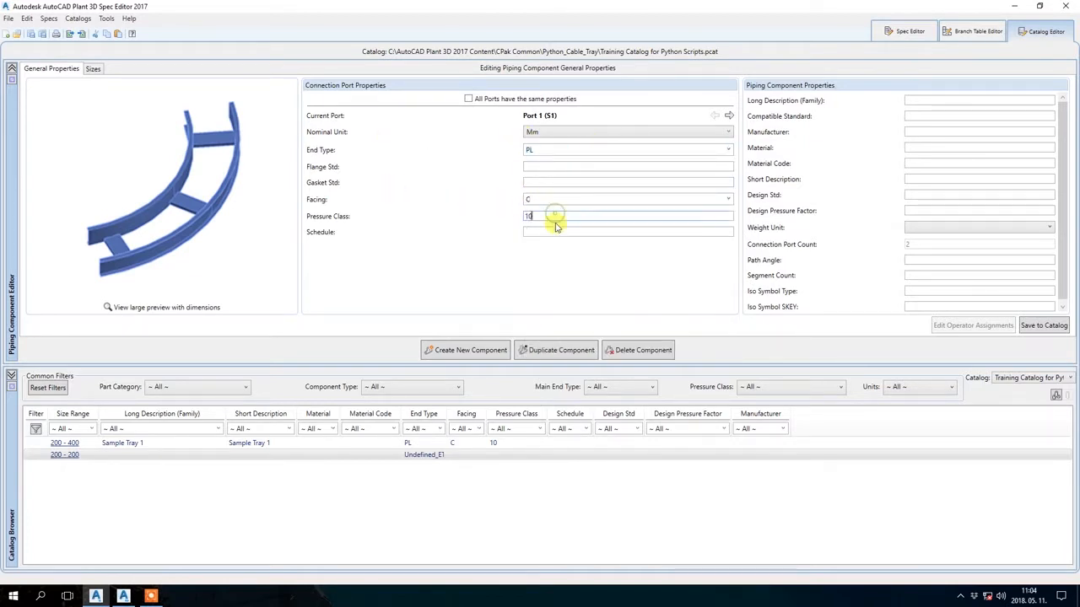
{"action": "left_click", "coordinate": [468, 99]}
{"action": "left_click", "coordinate": [667, 338]}
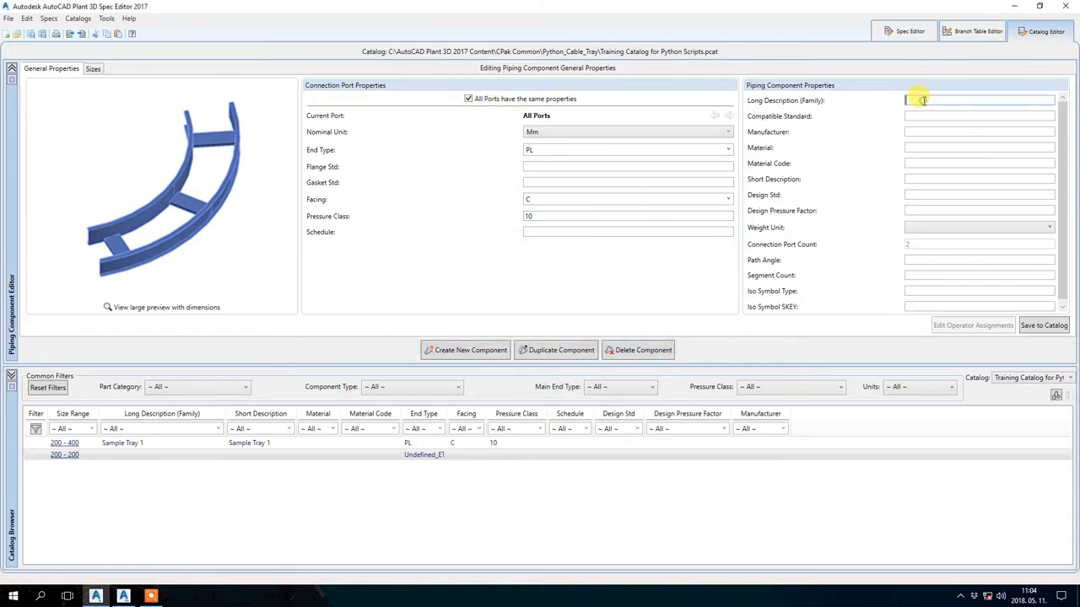
- Enter Sample Bend 1 as both the long family description and the short description of the bend
{"action": "key", "text": "ctrl+c"}
{"action": "key", "text": "ctrl+v"}
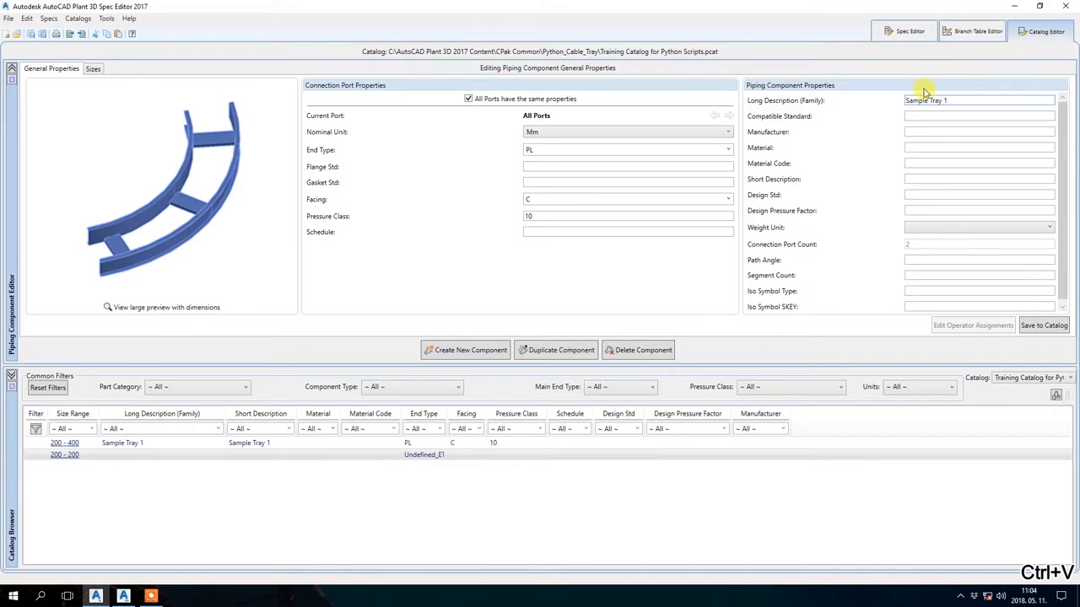
{"action": "left_click_drag", "start_coordinate": [928, 101], "coordinate": [950, 100]}
{"action": "key", "text": "BackSpace"}
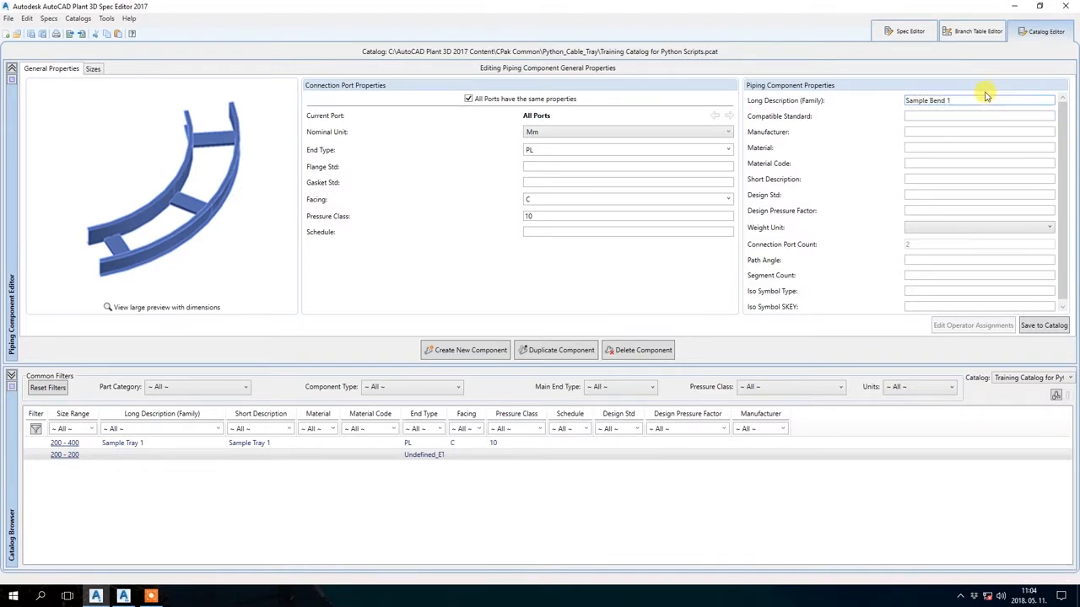
{"action": "type", "text": "Bend 1"}
{"action": "left_click_drag", "start_coordinate": [968, 100], "coordinate": [860, 99]}
{"action": "key", "text": "ctrl+c"}
{"action": "left_click", "coordinate": [905, 179]}
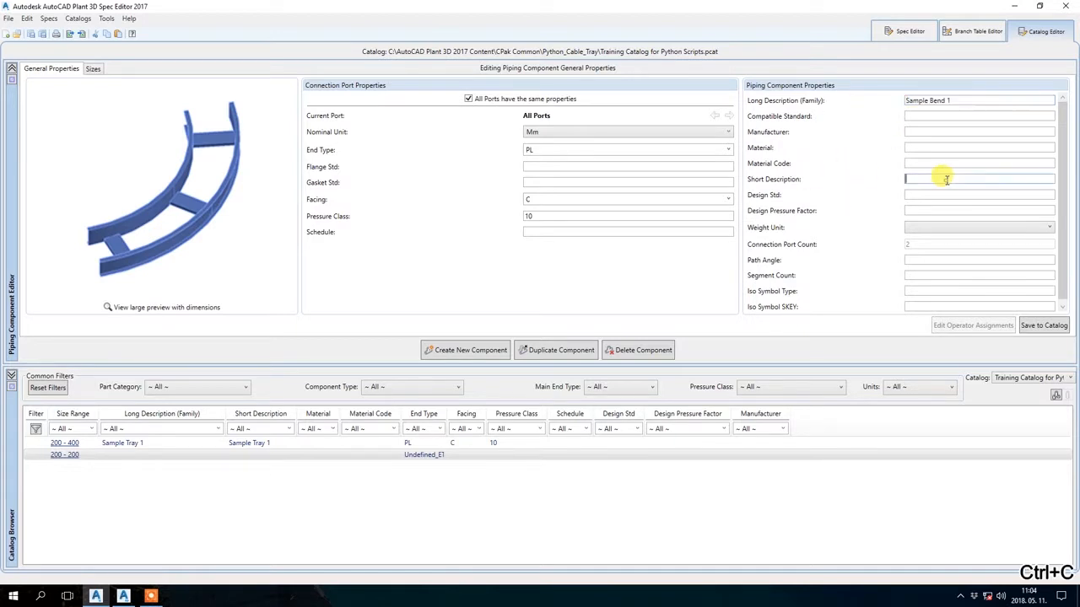
{"action": "key", "text": "ctrl+v"}
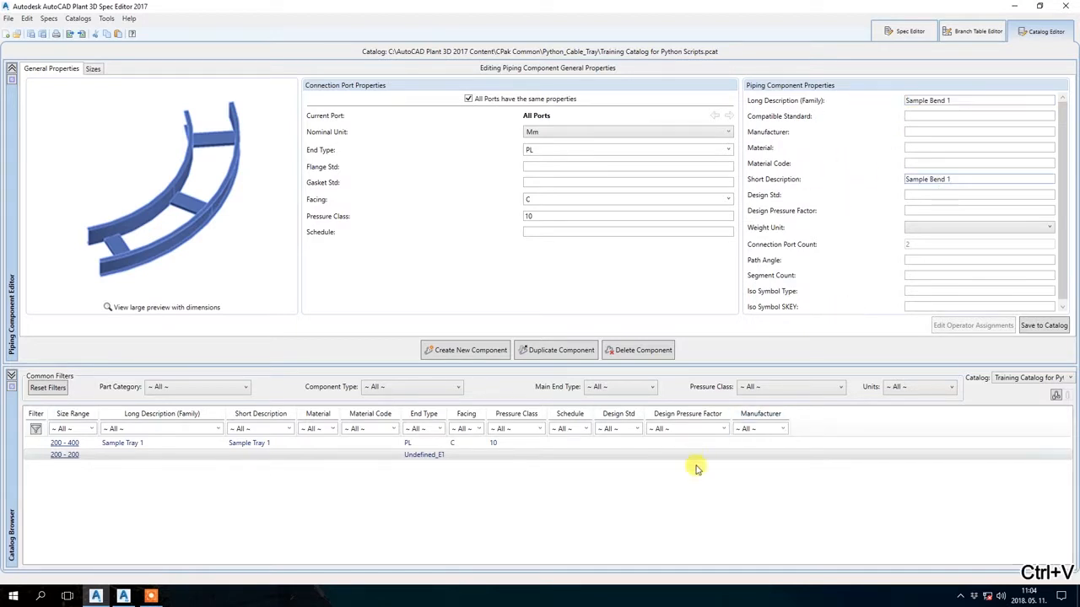
- Set the Matching Pipe OD to 200 on both ports of the bend's 200 size
{"action": "left_click", "coordinate": [93, 69]}
{"action": "left_click", "coordinate": [415, 147]}
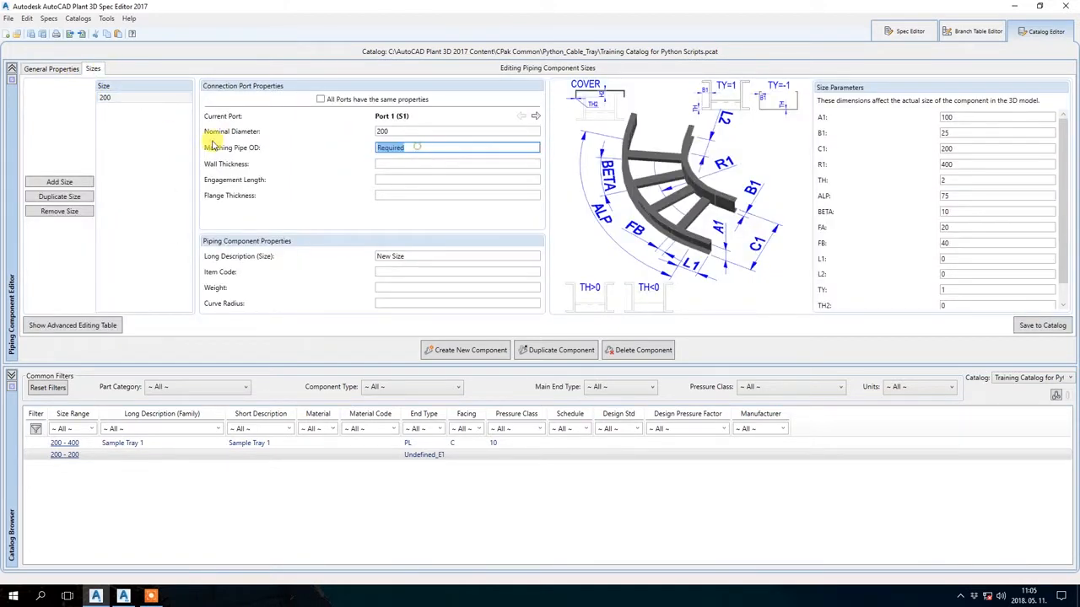
{"action": "left_click", "coordinate": [489, 167]}
{"action": "left_click", "coordinate": [534, 115]}
{"action": "left_click", "coordinate": [413, 147]}
{"action": "type", "text": "200"}
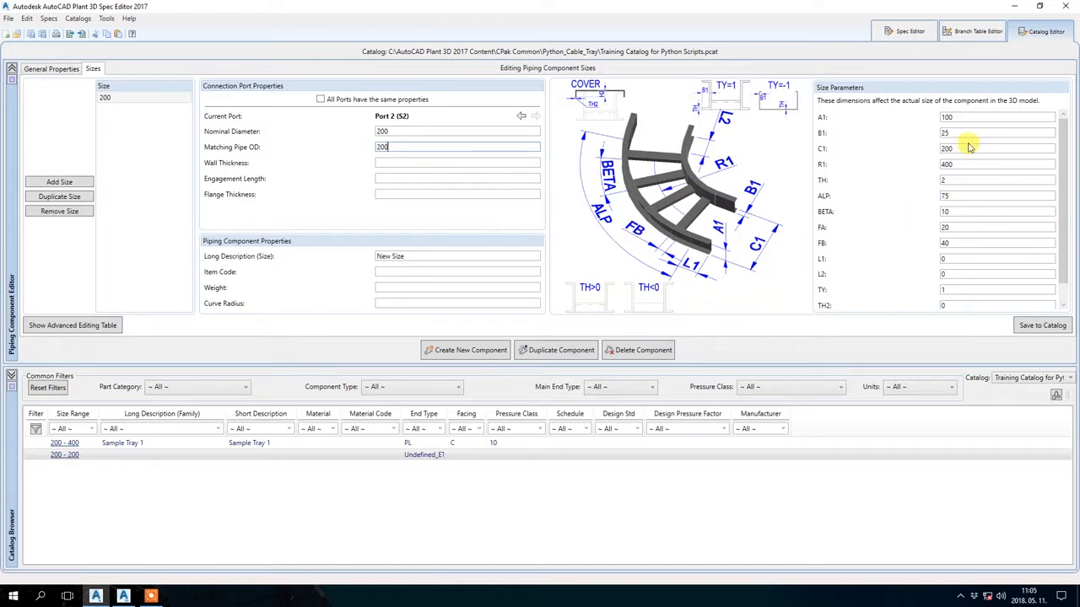
- Enter Sample Bend 200 as the long size description of the 200 bend and save it to the catalog
{"action": "left_click", "coordinate": [436, 252]}
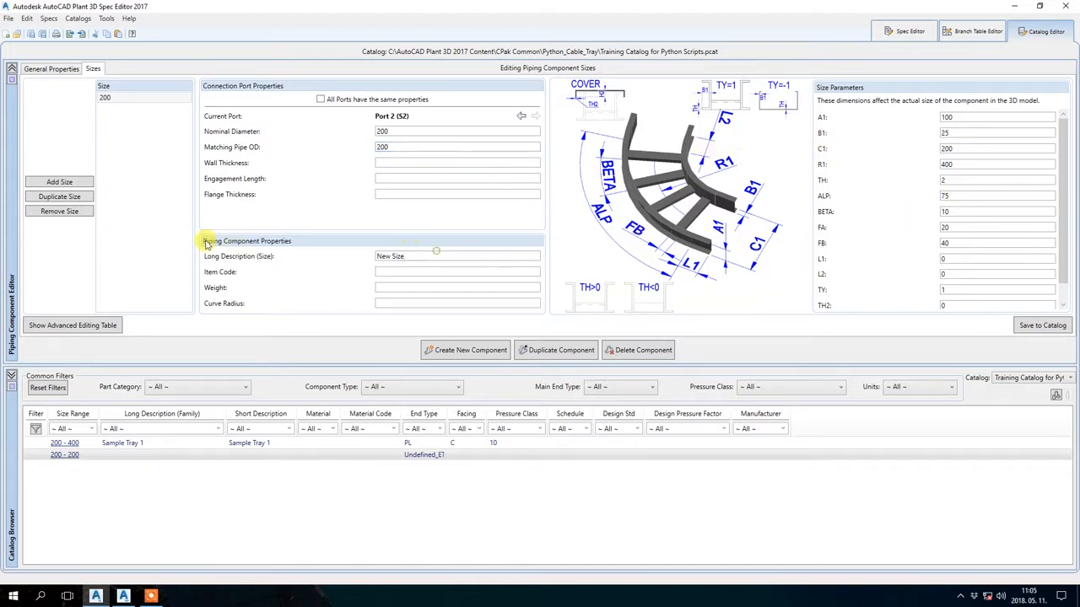
{"action": "left_click_drag", "start_coordinate": [414, 251], "coordinate": [265, 261]}
{"action": "key", "text": "ctrl+v"}
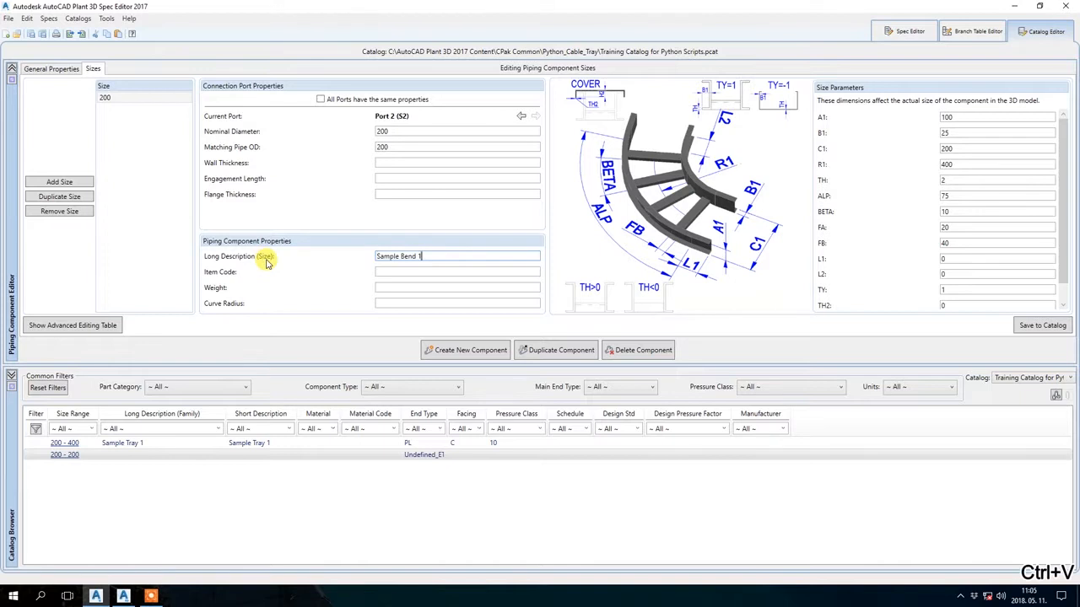
{"action": "type", "text": "00"}
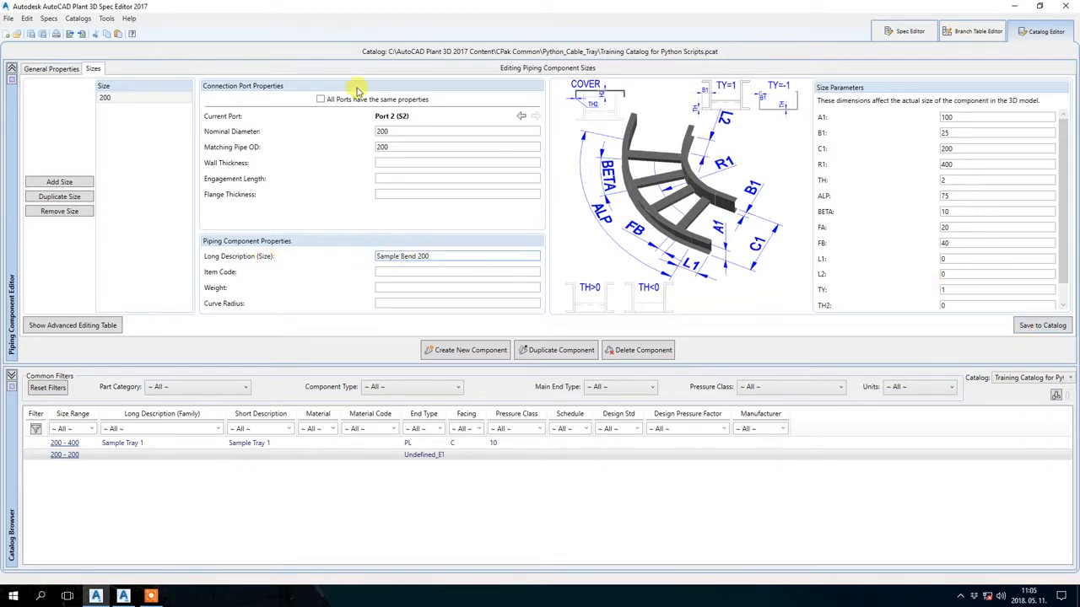
{"action": "left_click", "coordinate": [1038, 328]}
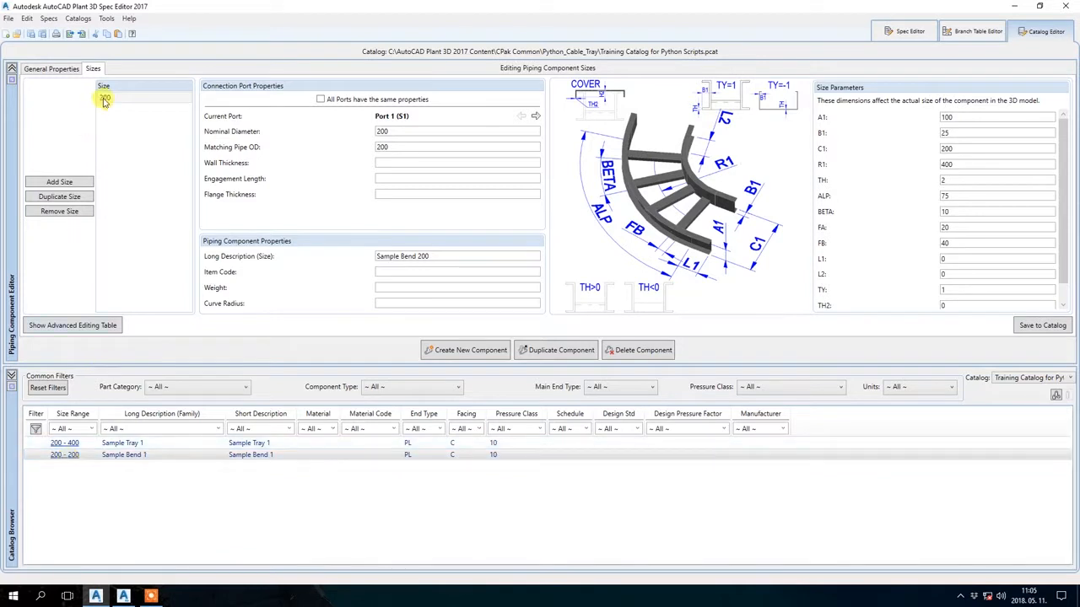
- Duplicate the bend's 200 size and give all ports of the copy nominal diameter 400 and Matching Pipe OD 400
{"action": "left_click", "coordinate": [75, 200]}
{"action": "left_click", "coordinate": [320, 99]}
{"action": "double_click", "coordinate": [413, 132]}
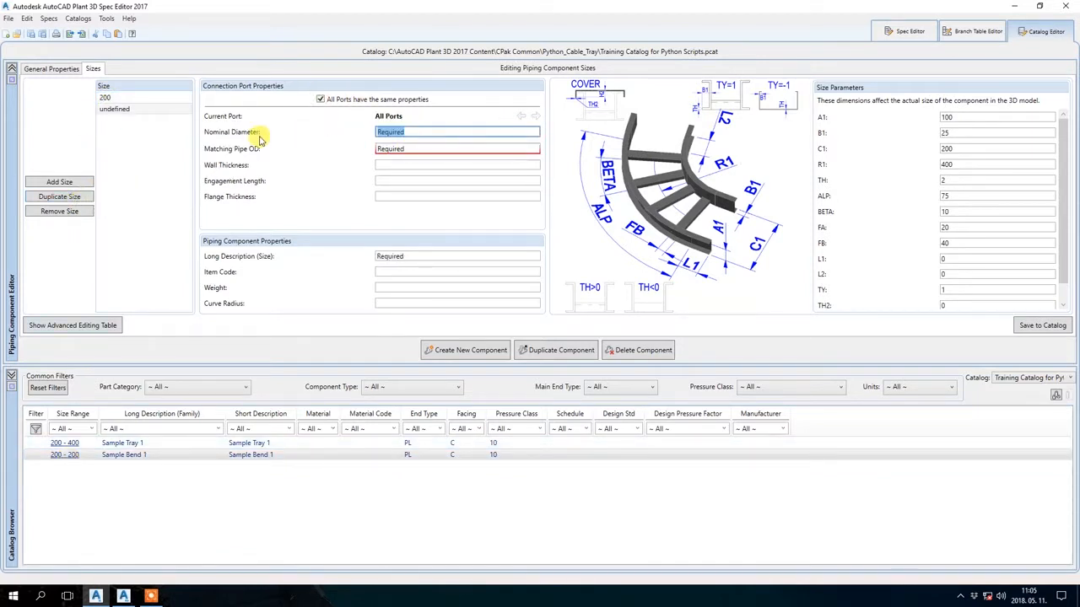
{"action": "type", "text": "400"}
{"action": "left_click", "coordinate": [442, 149]}
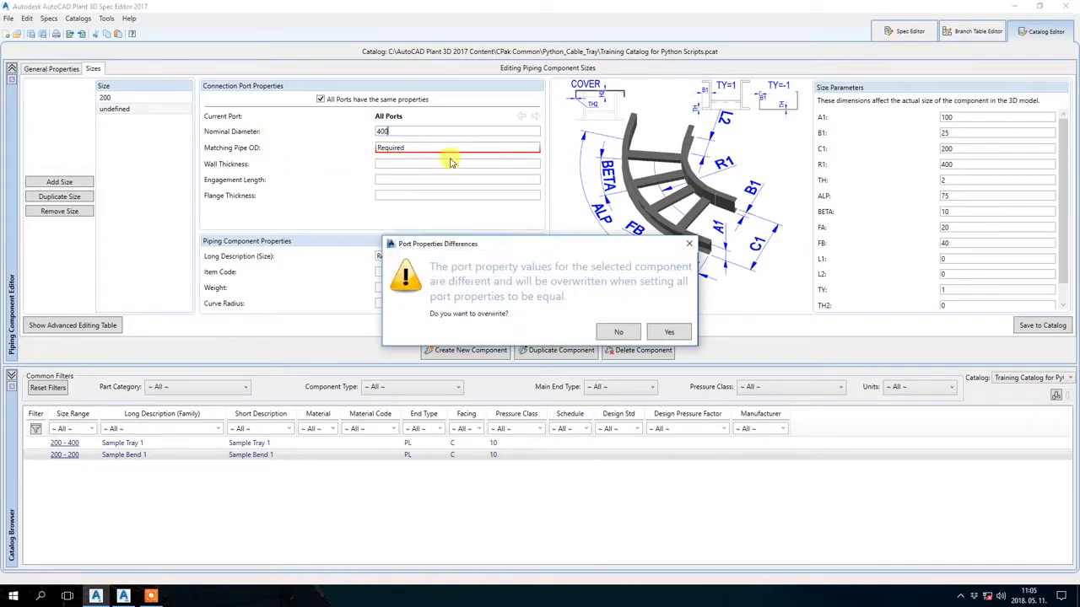
{"action": "left_click", "coordinate": [684, 334]}
{"action": "double_click", "coordinate": [417, 148]}
{"action": "type", "text": "400"}
- Enter Sample Bend 400 as the long size description of the 400 bend and save it to the catalog
{"action": "double_click", "coordinate": [429, 254]}
{"action": "key", "text": "ctrl+v"}
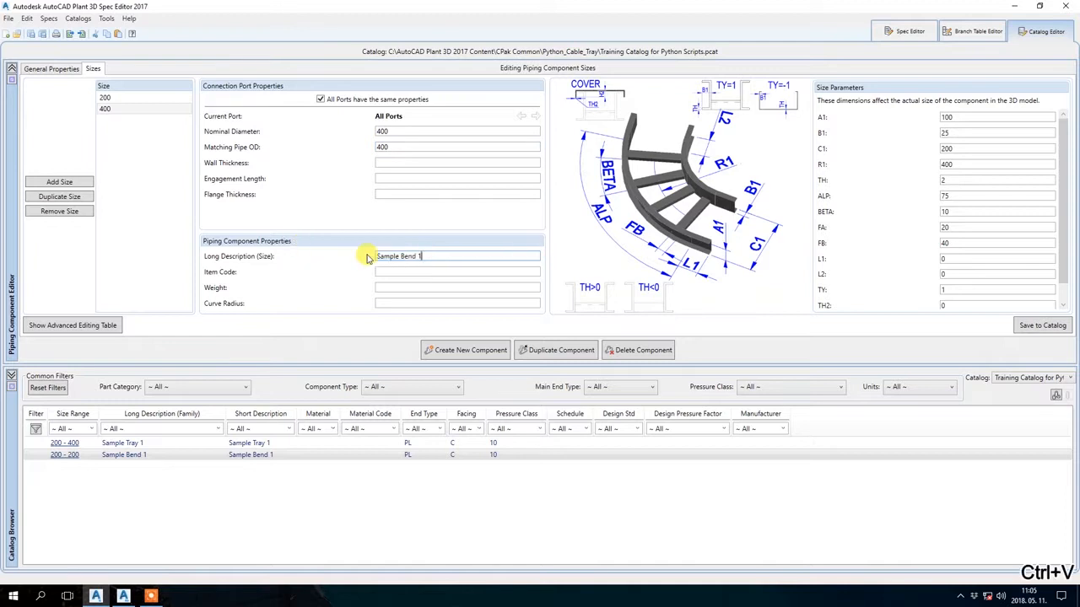
{"action": "key", "text": "BackSpace"}
{"action": "type", "text": "400"}
{"action": "left_click", "coordinate": [447, 272]}
{"action": "left_click", "coordinate": [1035, 326]}
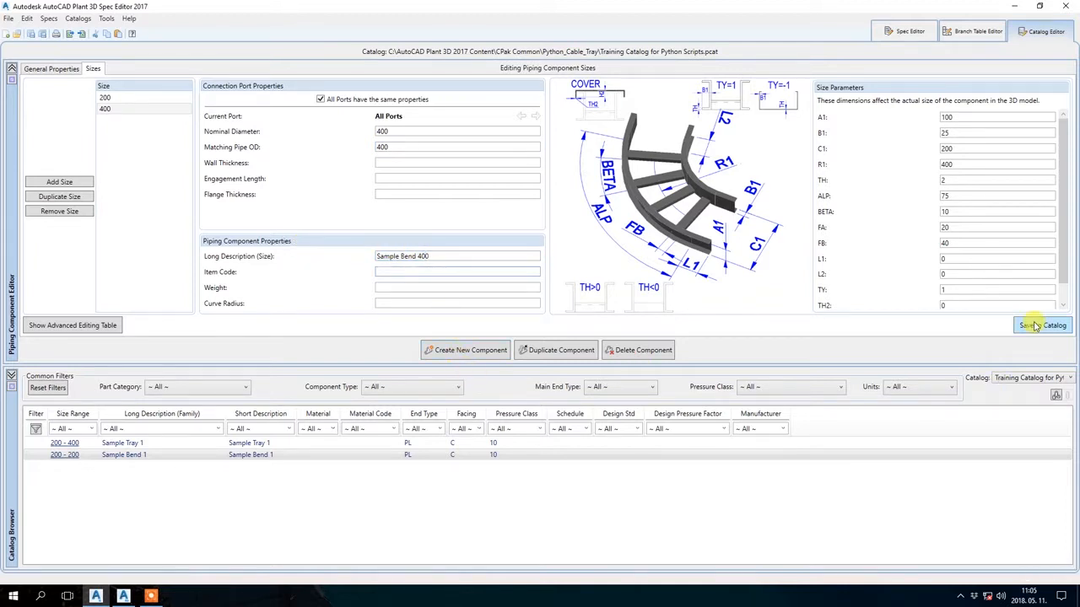
- Set the C1 size parameter of the 400 bend to 400 and save the component to the catalog
{"action": "left_click", "coordinate": [152, 110]}
{"action": "left_click", "coordinate": [839, 145]}
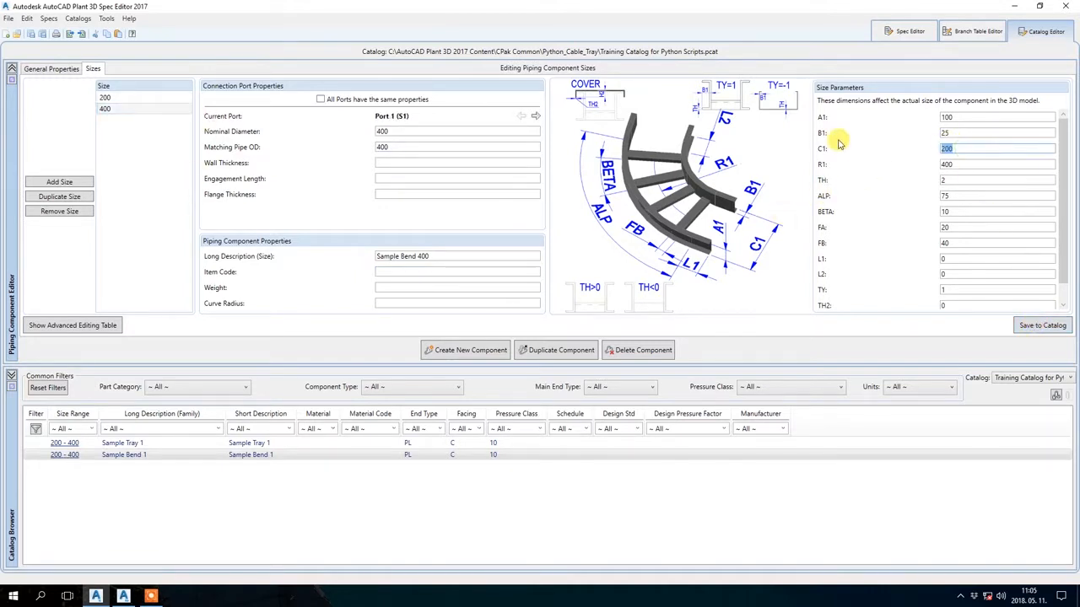
{"action": "type", "text": "400"}
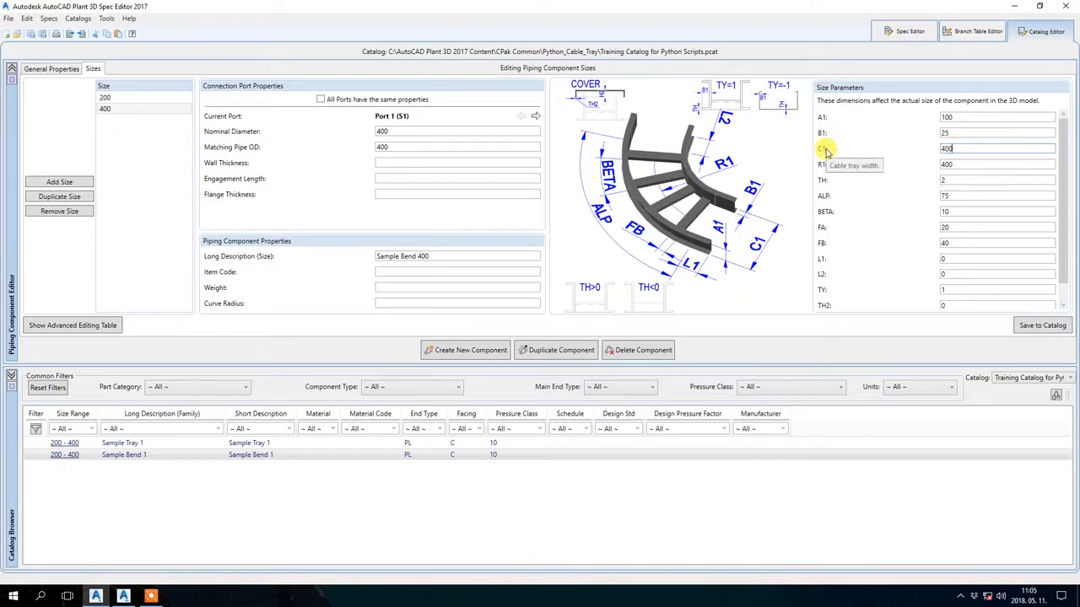
{"action": "left_click", "coordinate": [1050, 330]}
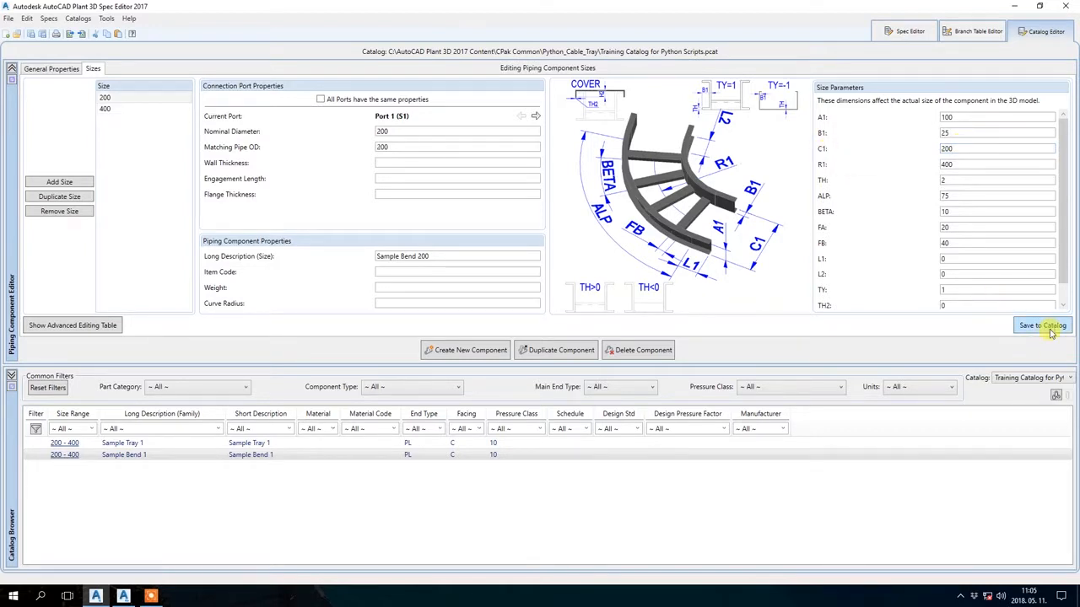
- Set the R1 size parameter of the 400 bend to 600 and save the component to the catalog
{"action": "left_click", "coordinate": [125, 107]}
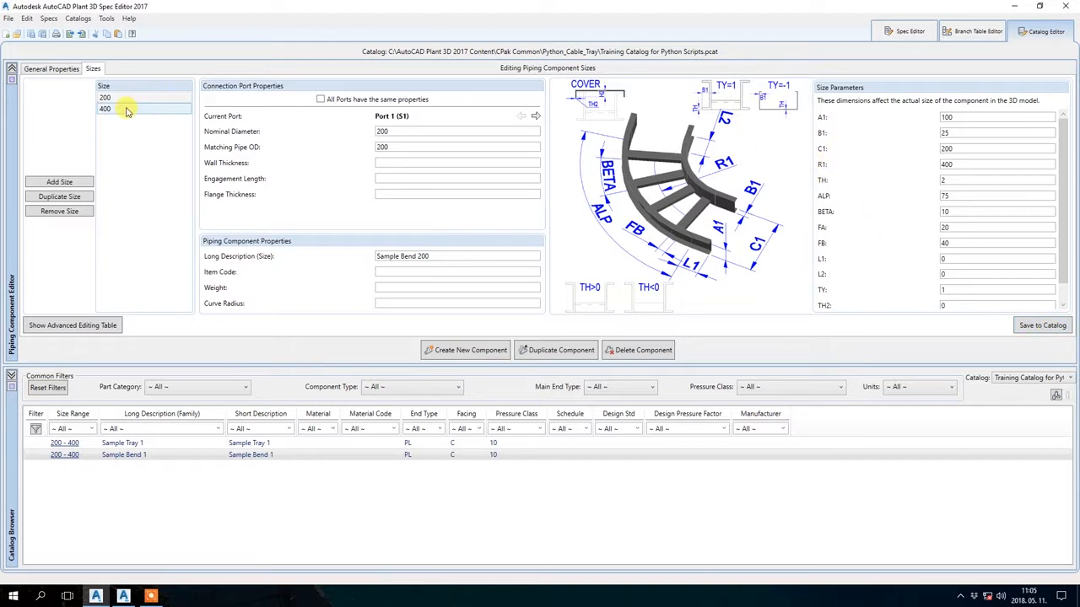
{"action": "left_click", "coordinate": [946, 165]}
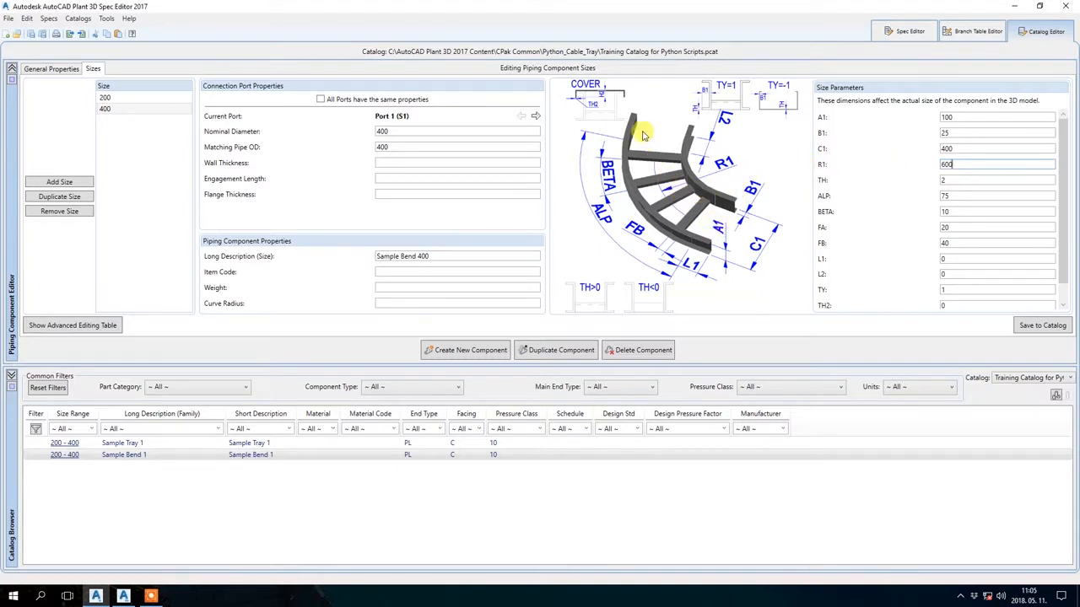
{"action": "left_click", "coordinate": [972, 178]}
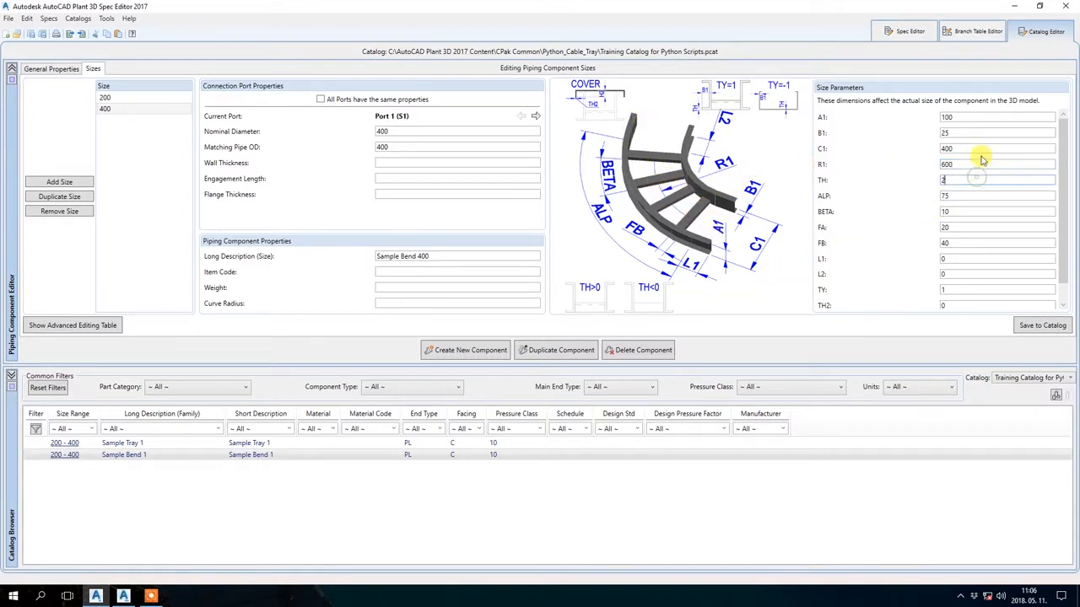
{"action": "left_click", "coordinate": [1042, 325]}
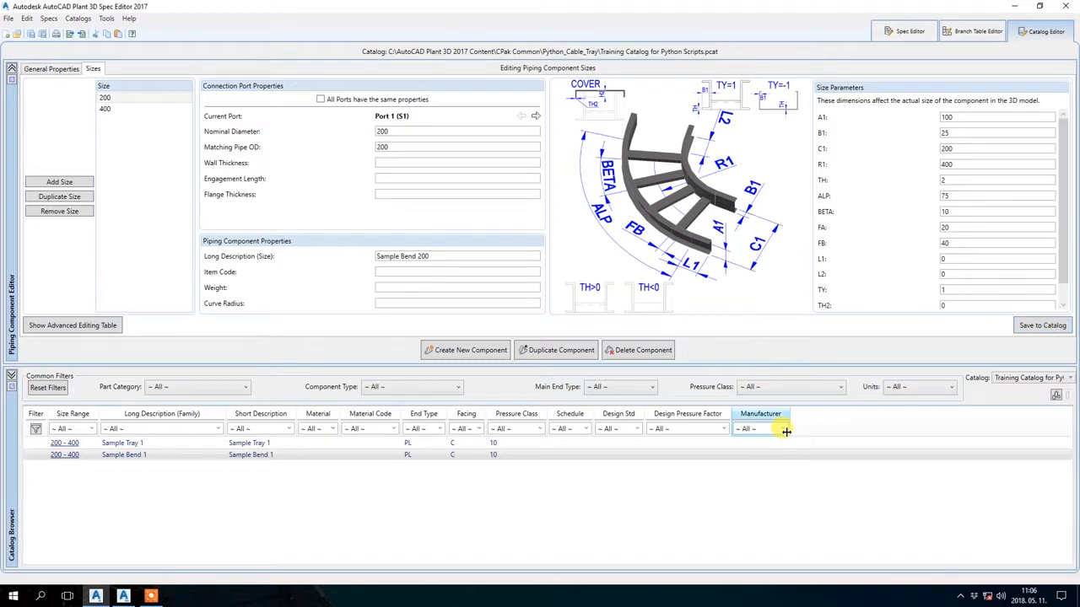
- Start a new Fittings component of type Reducer with the CableTrayRedRight shape
{"action": "left_click", "coordinate": [485, 353]}
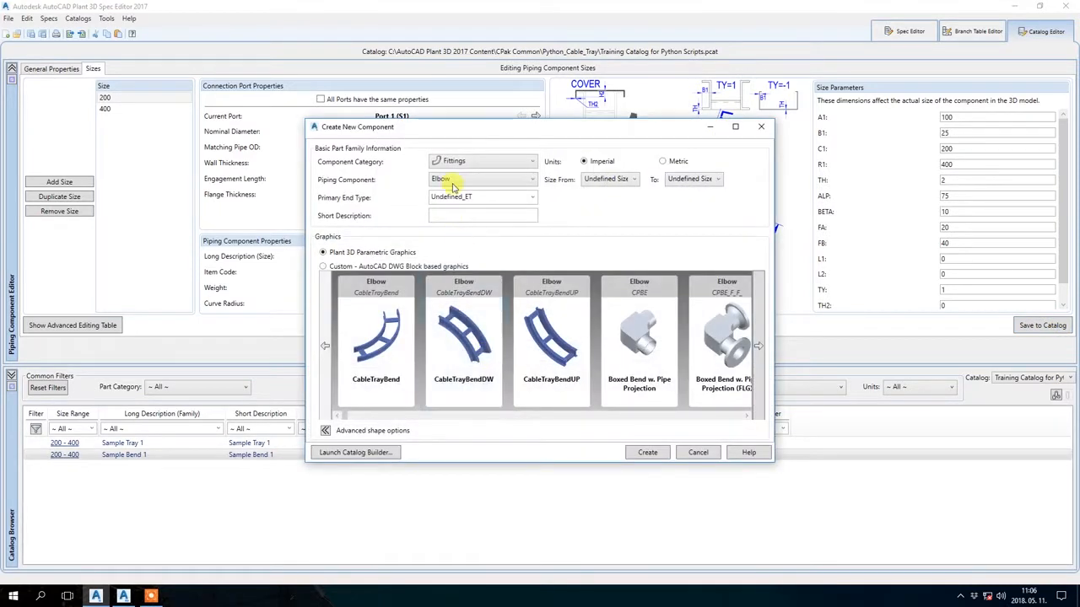
{"action": "left_click", "coordinate": [474, 170]}
{"action": "left_click", "coordinate": [477, 180]}
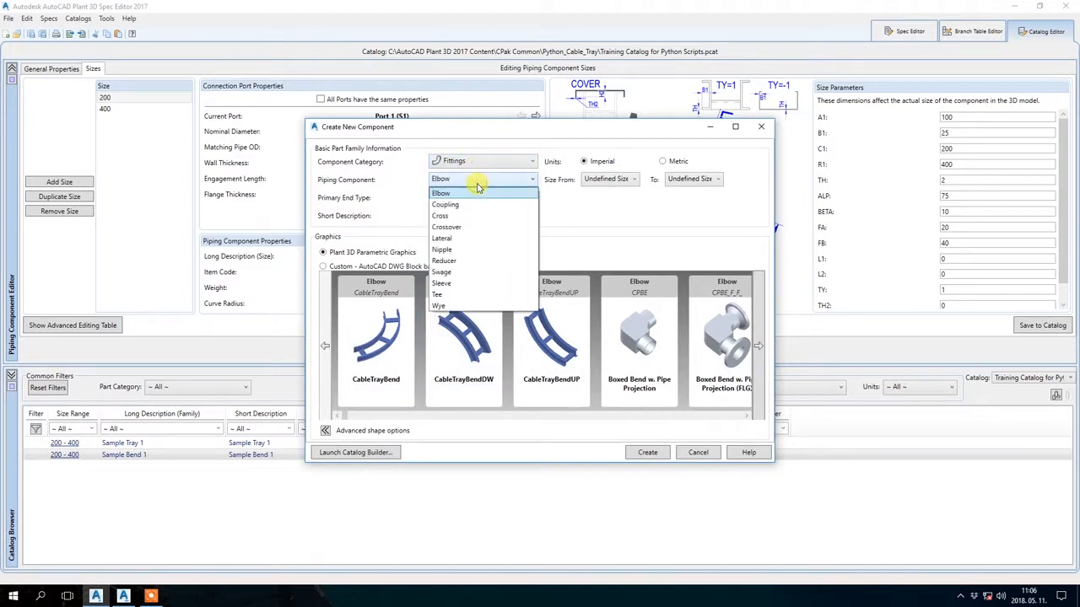
{"action": "left_click", "coordinate": [475, 260]}
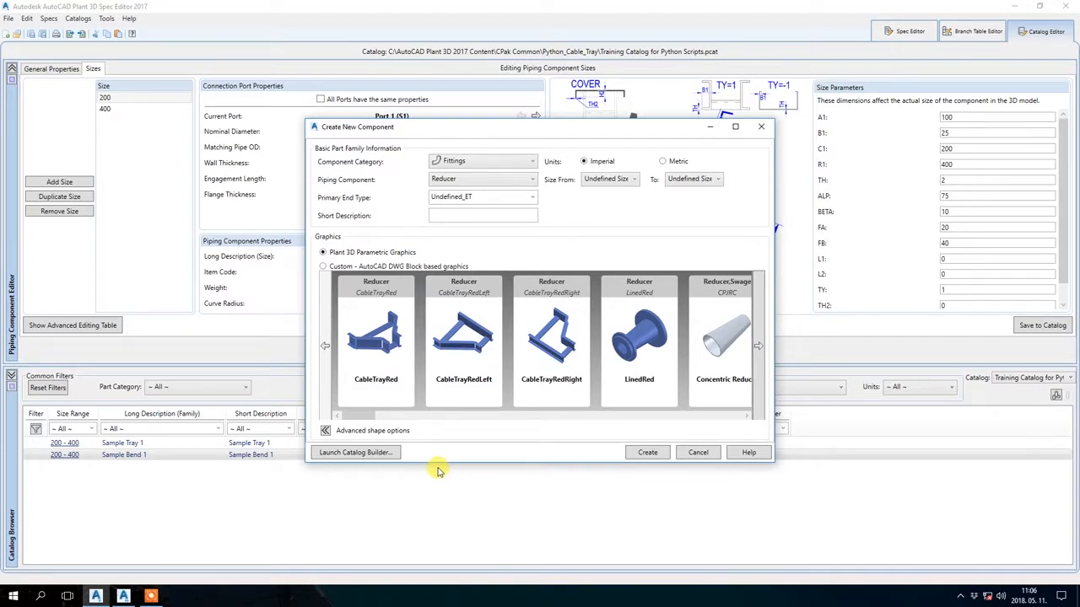
{"action": "left_click", "coordinate": [552, 342]}
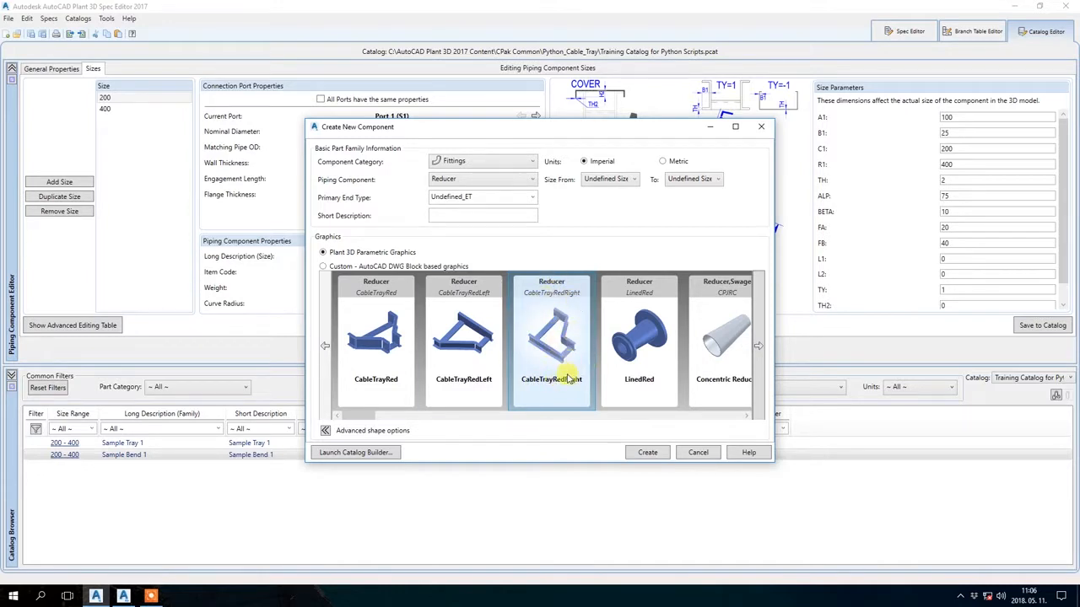
{"action": "left_click", "coordinate": [648, 453]}
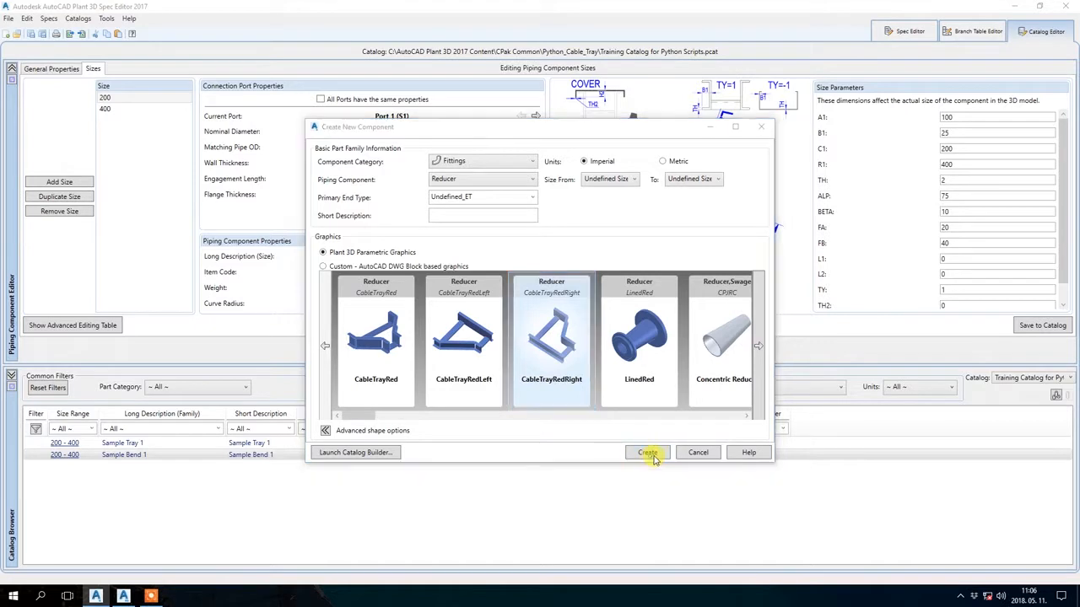
{"action": "left_click", "coordinate": [599, 393]}
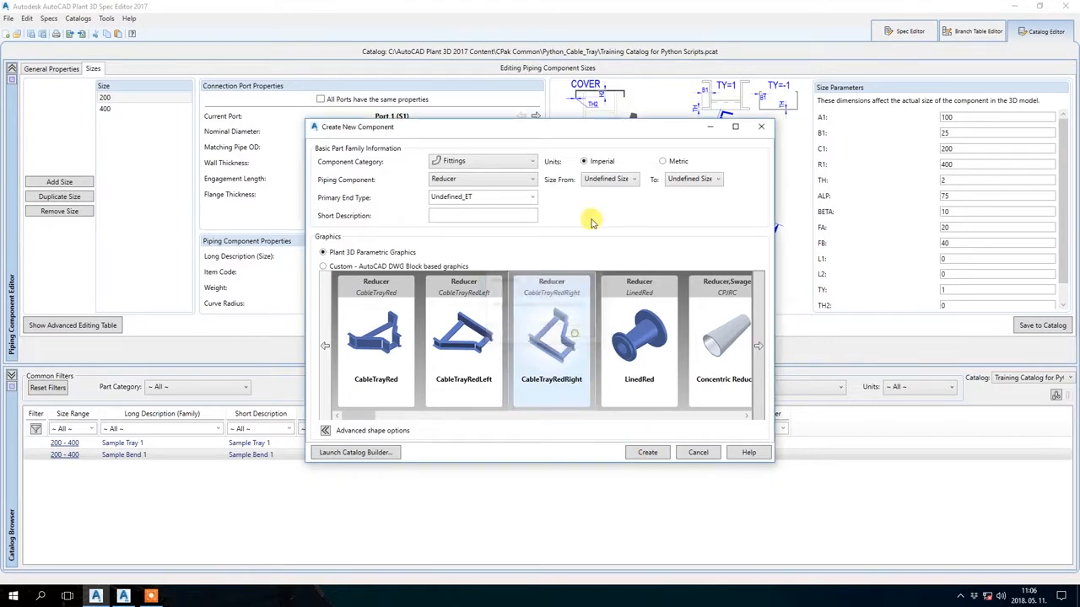
- Create the reducer in metric units with a size range from 200 to 200
{"action": "left_click", "coordinate": [610, 179]}
{"action": "left_click", "coordinate": [679, 164]}
{"action": "left_click", "coordinate": [629, 179]}
{"action": "scroll", "coordinate": [611, 355], "scroll_direction": "down", "scroll_amount": 4}
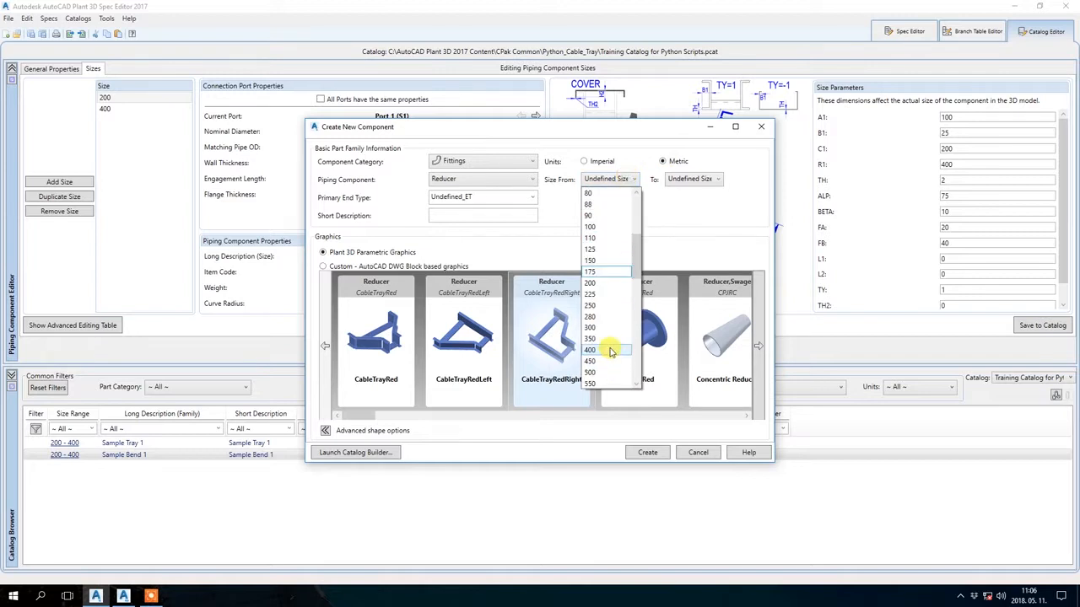
{"action": "left_click", "coordinate": [614, 284]}
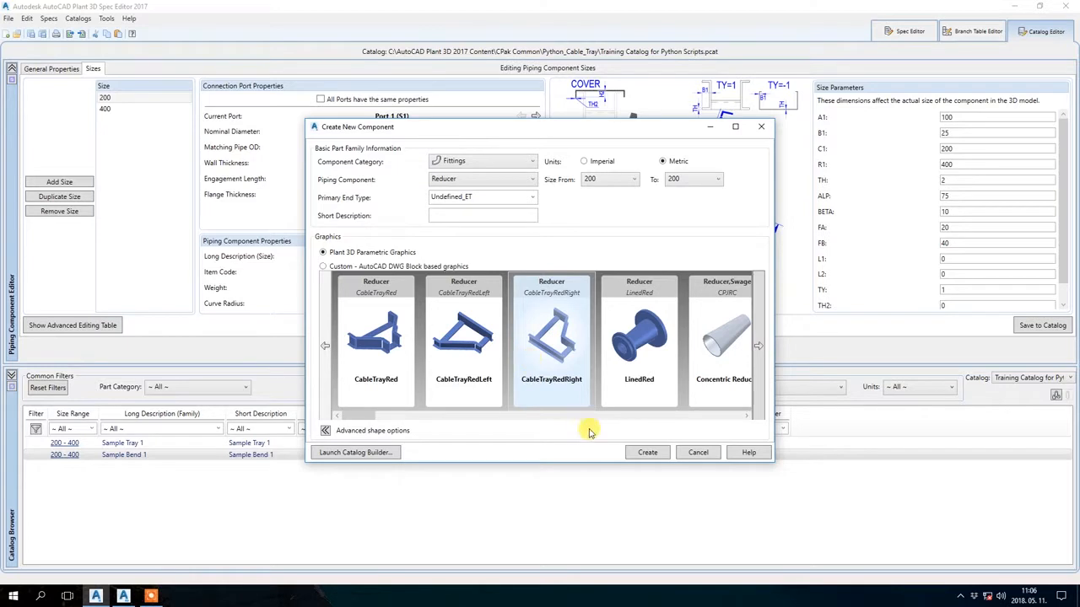
{"action": "left_click", "coordinate": [659, 455]}
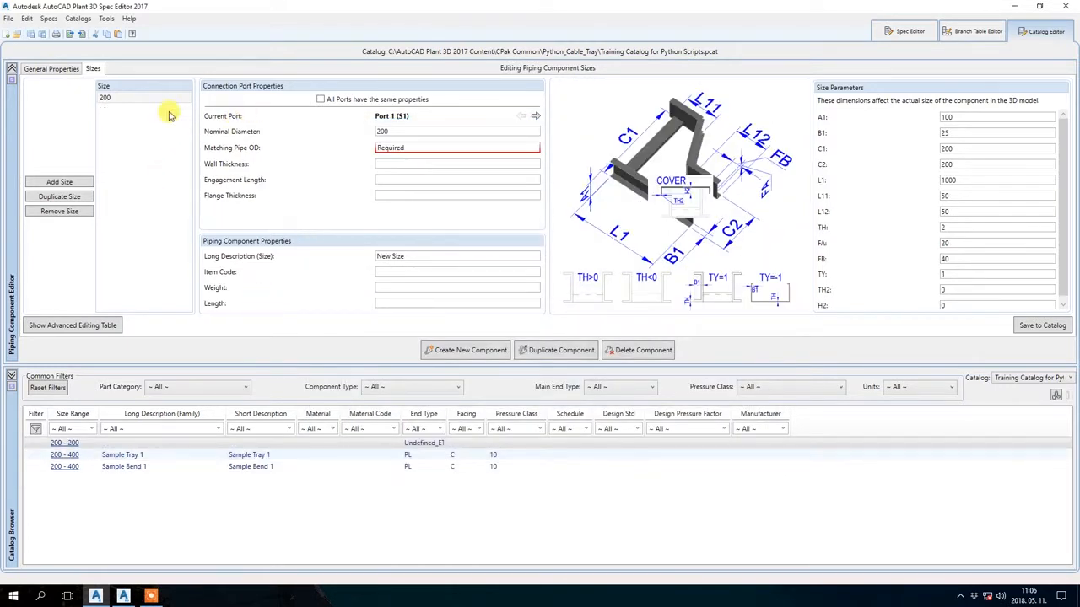
- Enter Sample Reducer 1 as both the long family description and the short description of the reducer
{"action": "left_click", "coordinate": [64, 69]}
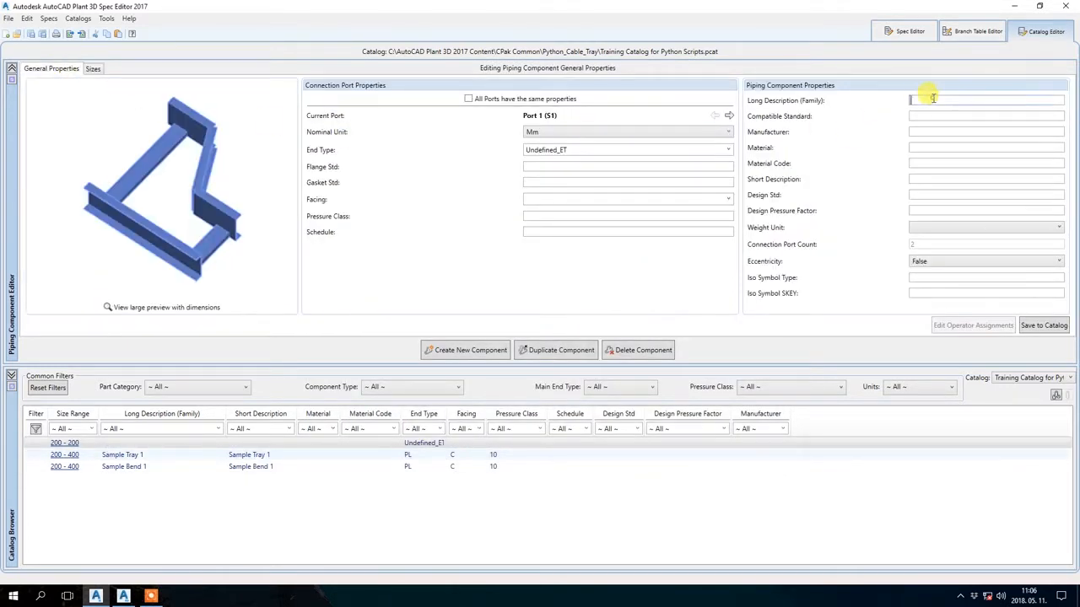
{"action": "type", "text": "Sample Bend 1"}
{"action": "left_click_drag", "start_coordinate": [934, 100], "coordinate": [1076, 101]}
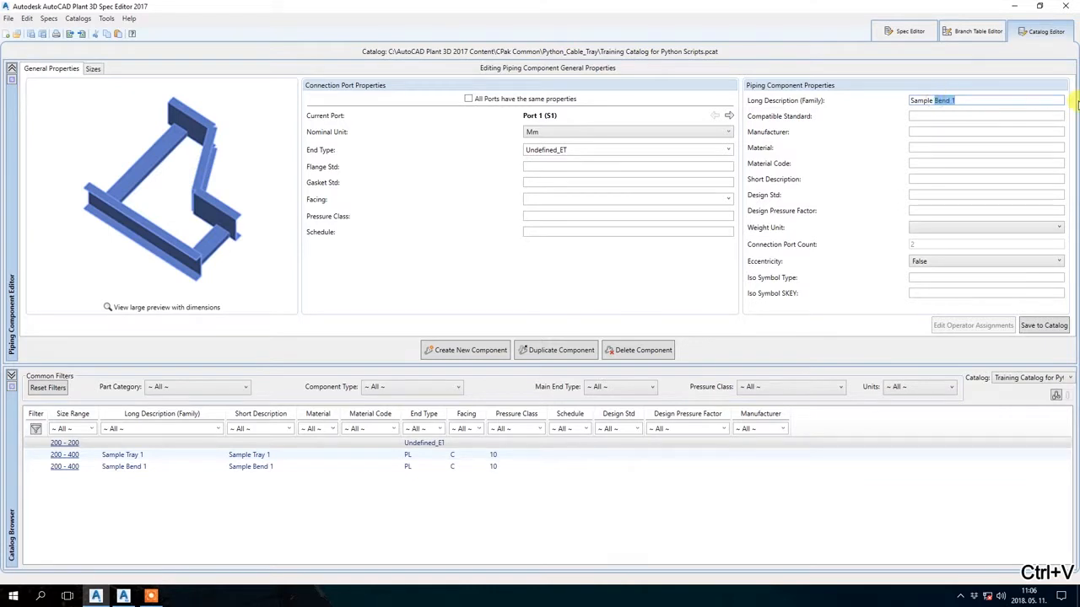
{"action": "type", "text": "Reducer"}
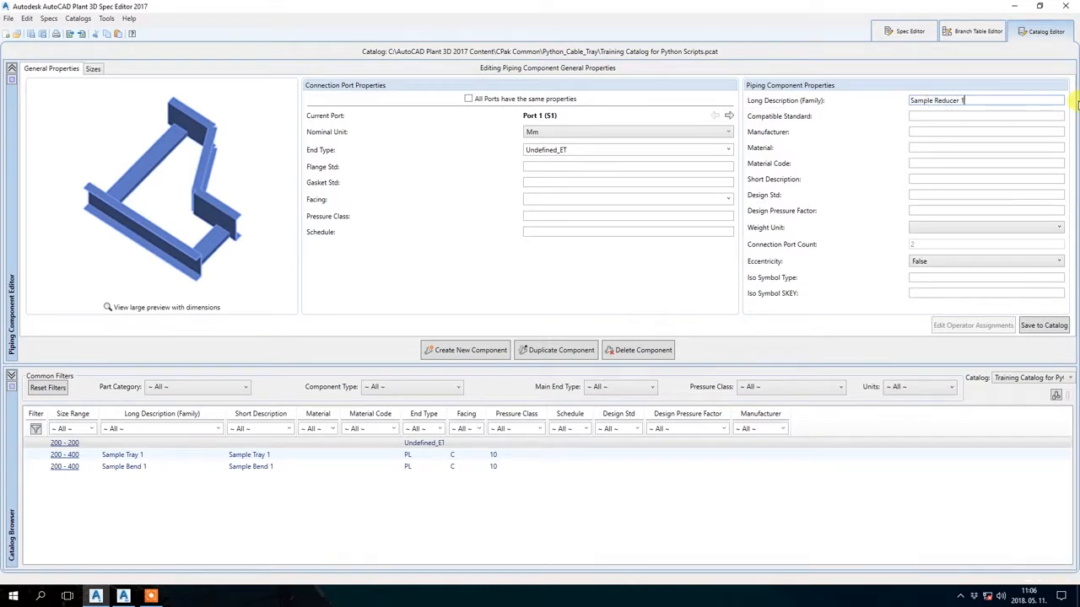
{"action": "left_click_drag", "start_coordinate": [982, 100], "coordinate": [819, 87]}
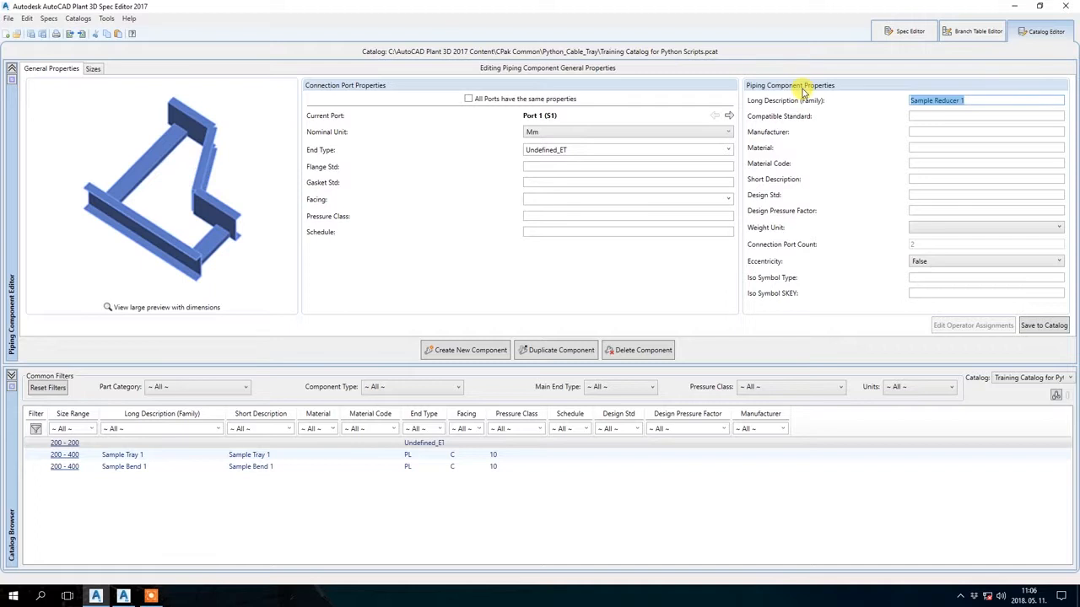
{"action": "key", "text": "ctrl+c"}
{"action": "left_click", "coordinate": [916, 179]}
{"action": "key", "text": "ctrl+v"}
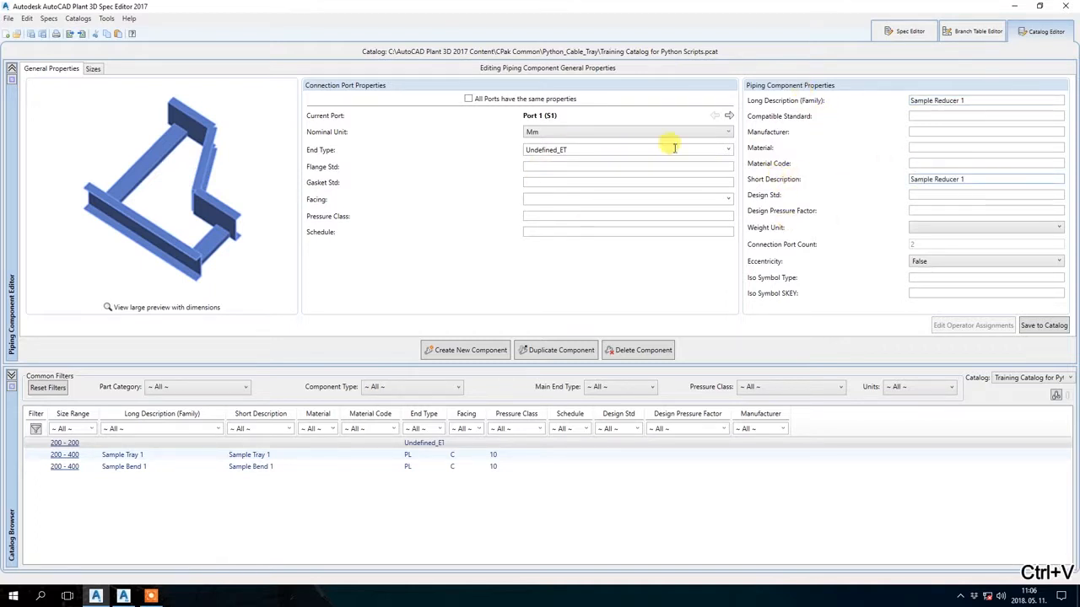
- In the reducer's general properties, give all ports end type PL, facing C and pressure class 10
{"action": "left_click", "coordinate": [728, 150]}
{"action": "left_click", "coordinate": [632, 173]}
{"action": "left_click", "coordinate": [468, 98]}
{"action": "left_click", "coordinate": [679, 331]}
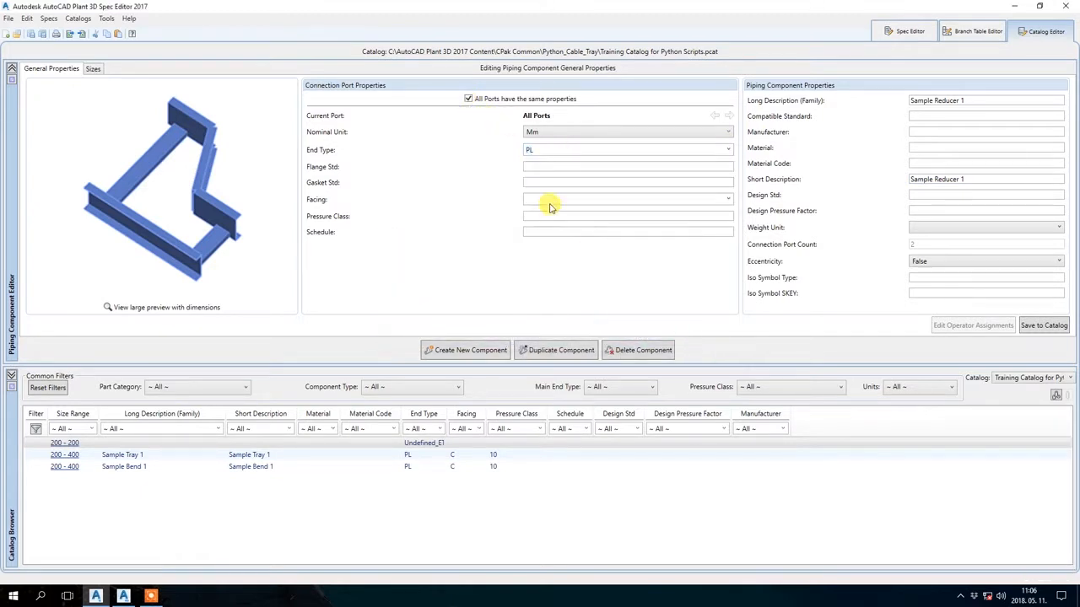
{"action": "left_click", "coordinate": [549, 196]}
{"action": "left_click", "coordinate": [554, 209]}
{"action": "left_click", "coordinate": [588, 215]}
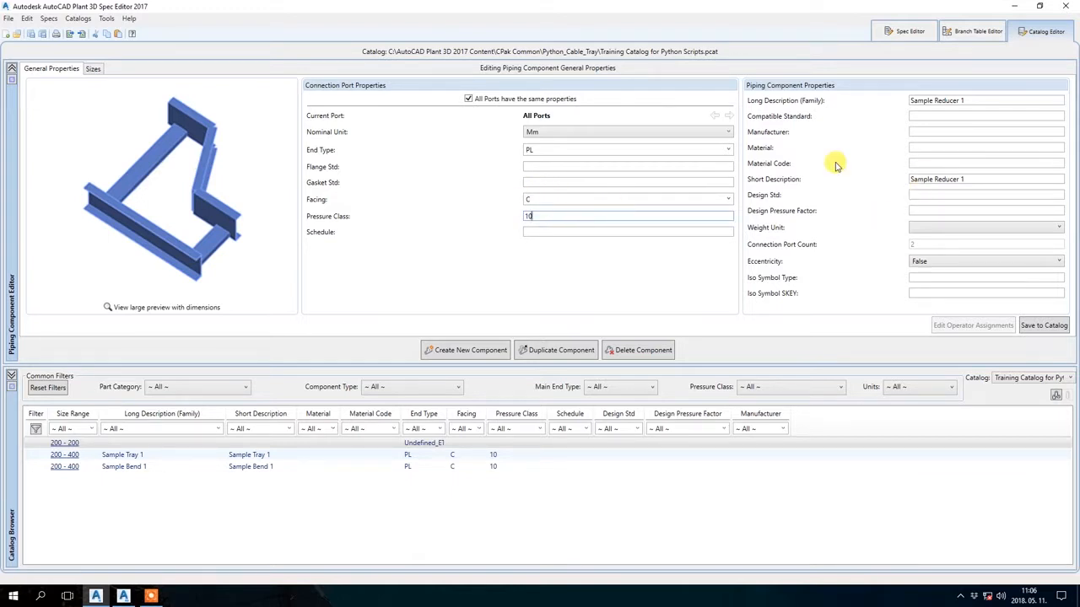
- Set the Matching Pipe OD of port 1 to 200 for the reducer's 200 size
{"action": "left_click", "coordinate": [93, 68]}
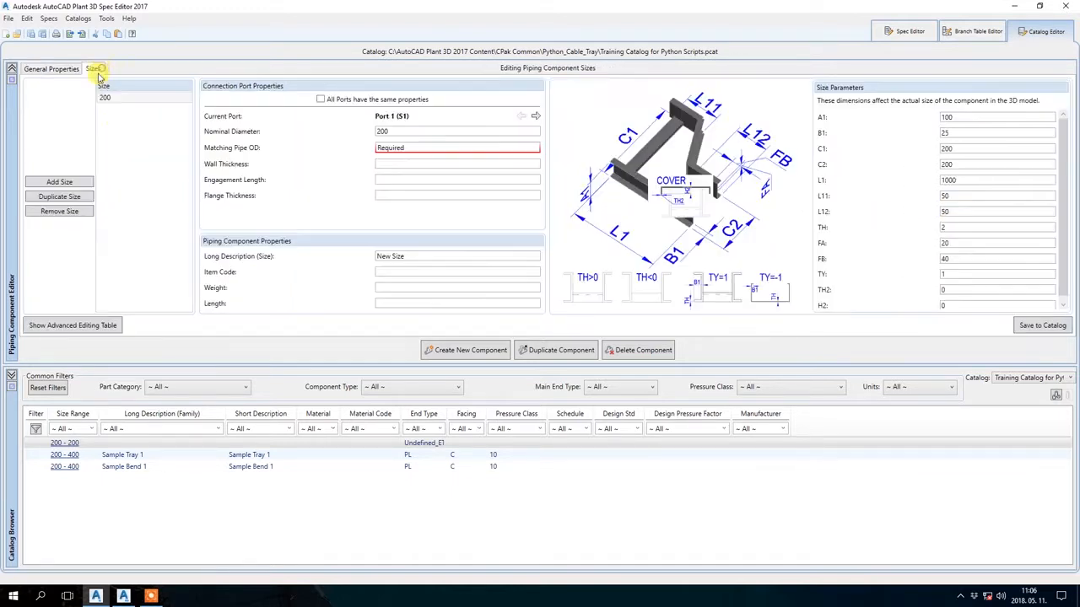
{"action": "left_click", "coordinate": [422, 148]}
{"action": "type", "text": "200"}
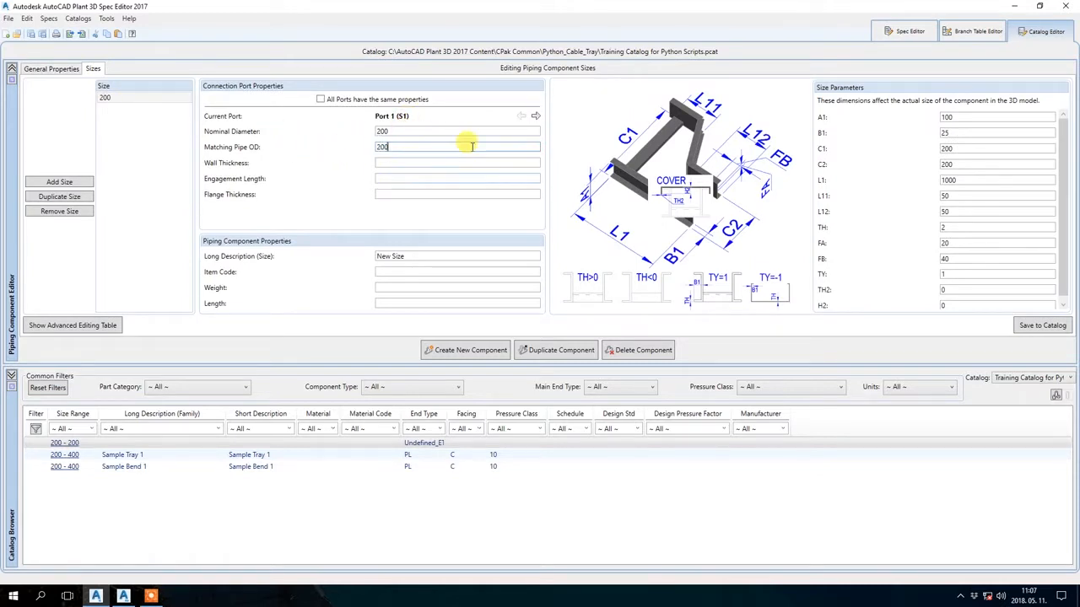
- Set the Matching Pipe OD of the reducer's port 2 to 400
{"action": "left_click", "coordinate": [535, 117]}
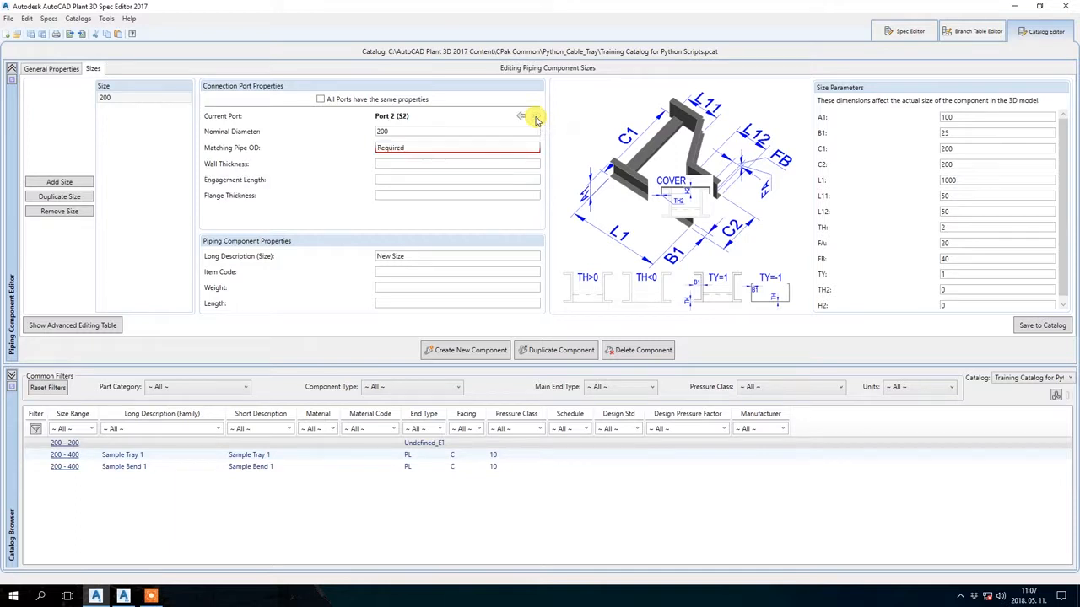
{"action": "left_click", "coordinate": [431, 149]}
{"action": "type", "text": "400"}
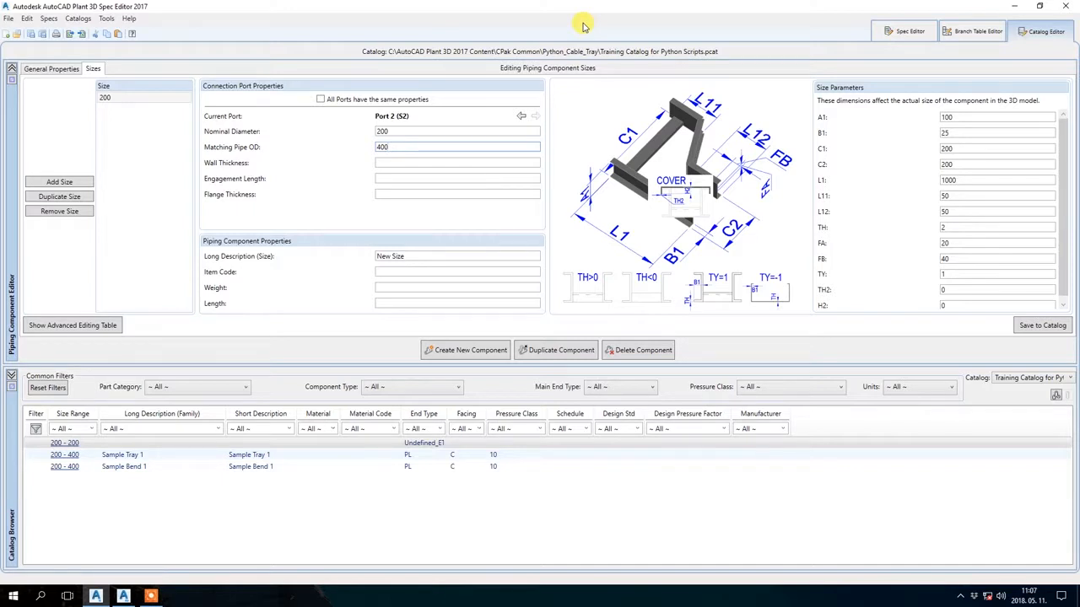
- Enter Sample Reducer 200-400 as the long size description of the reducer
{"action": "left_click", "coordinate": [401, 255]}
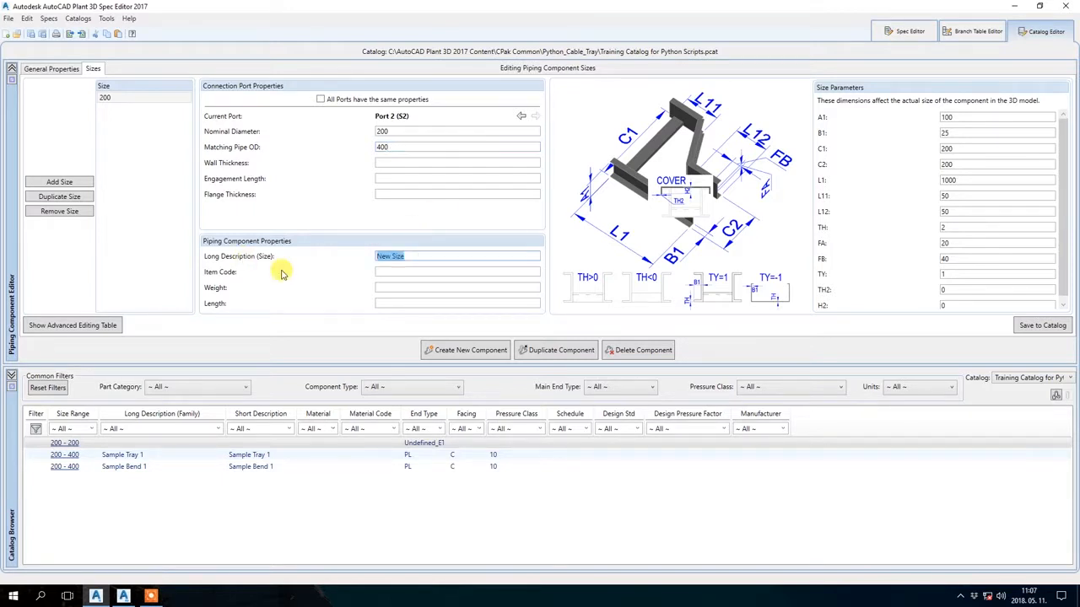
{"action": "key", "text": "ctrl+v"}
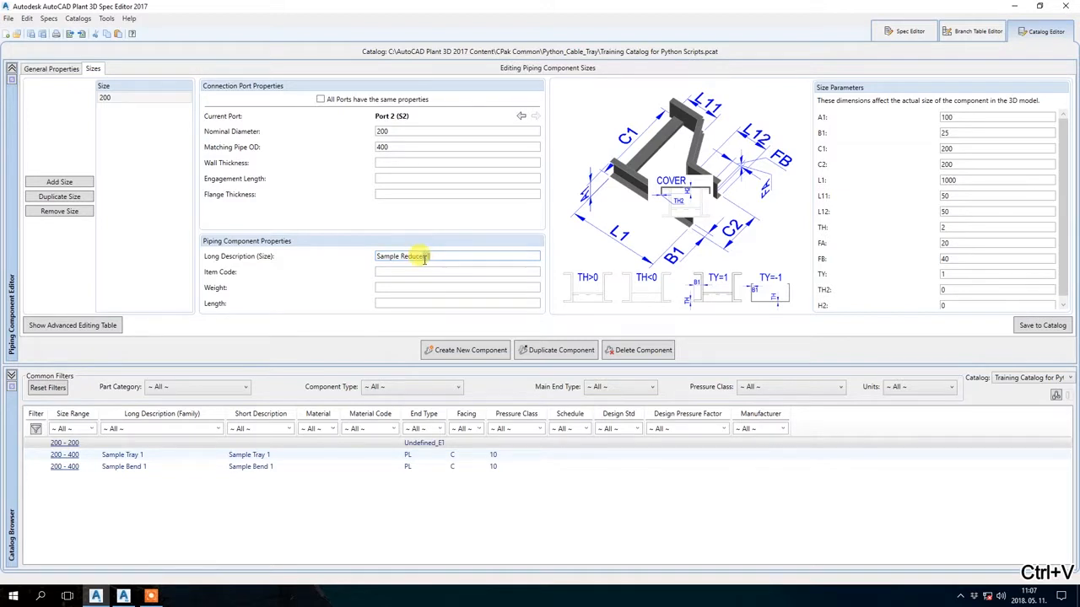
{"action": "key", "text": "BackSpace"}
{"action": "type", "text": "200-400"}
- Set the reducer's port 2 nominal diameter and its C2 size parameter to 400, and save the component to the catalog
{"action": "double_click", "coordinate": [383, 132]}
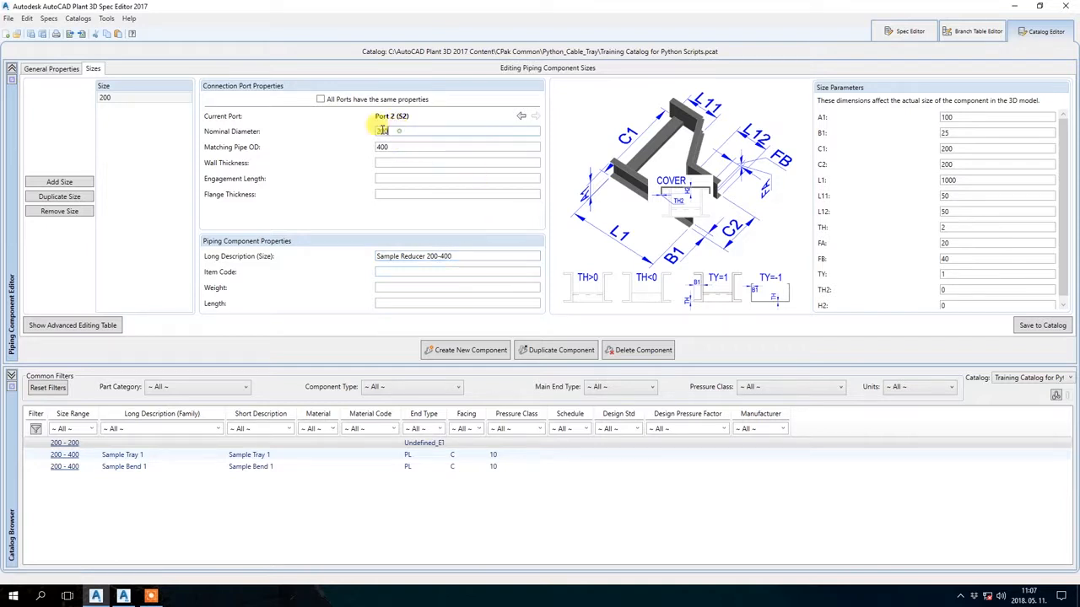
{"action": "type", "text": "400"}
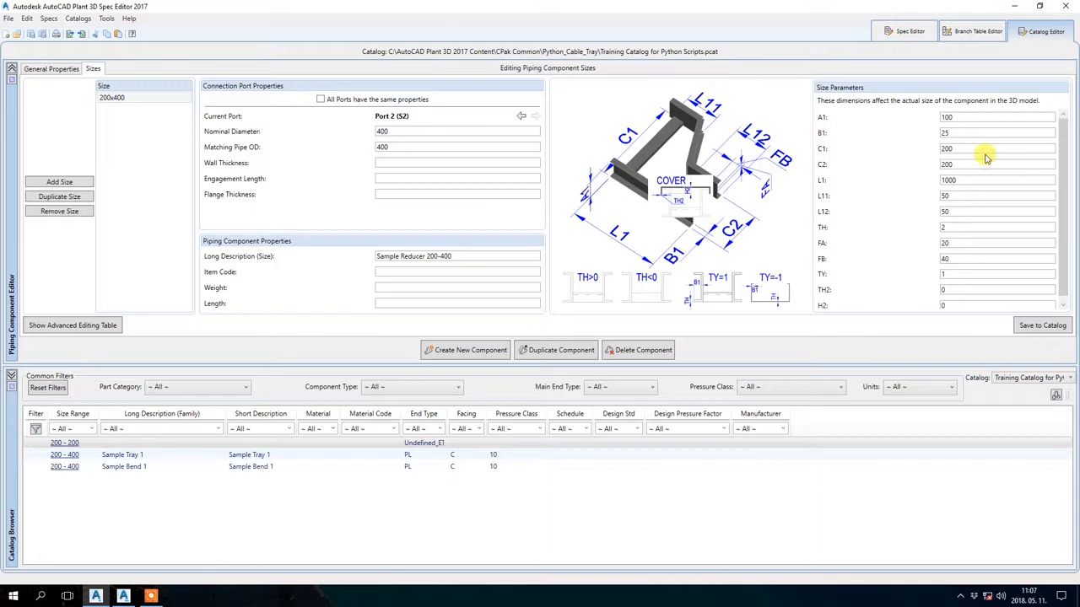
{"action": "left_click", "coordinate": [959, 168]}
{"action": "type", "text": "400"}
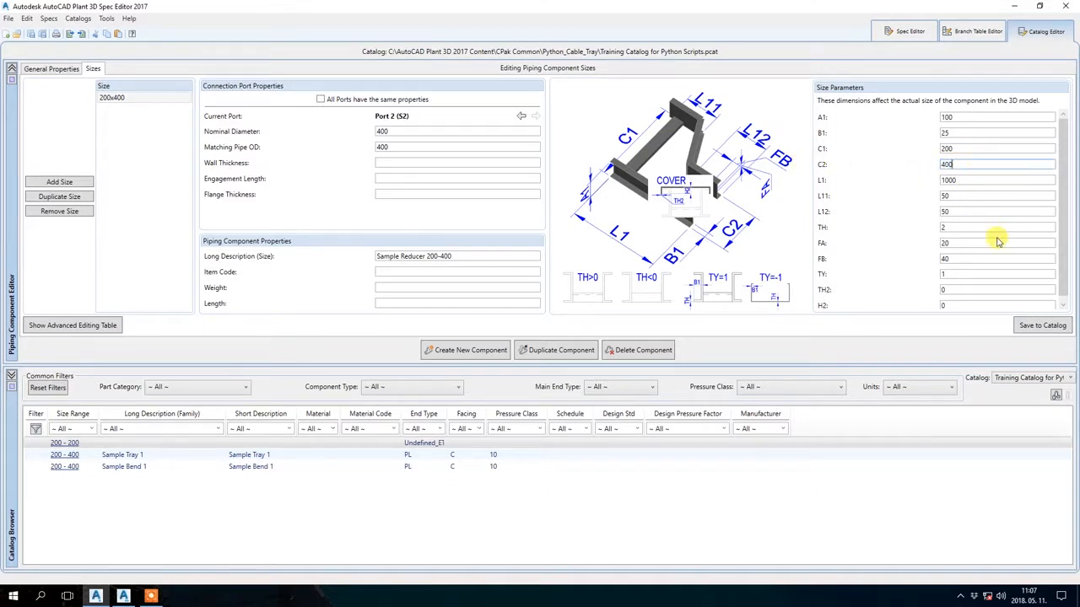
{"action": "left_click", "coordinate": [1055, 331]}
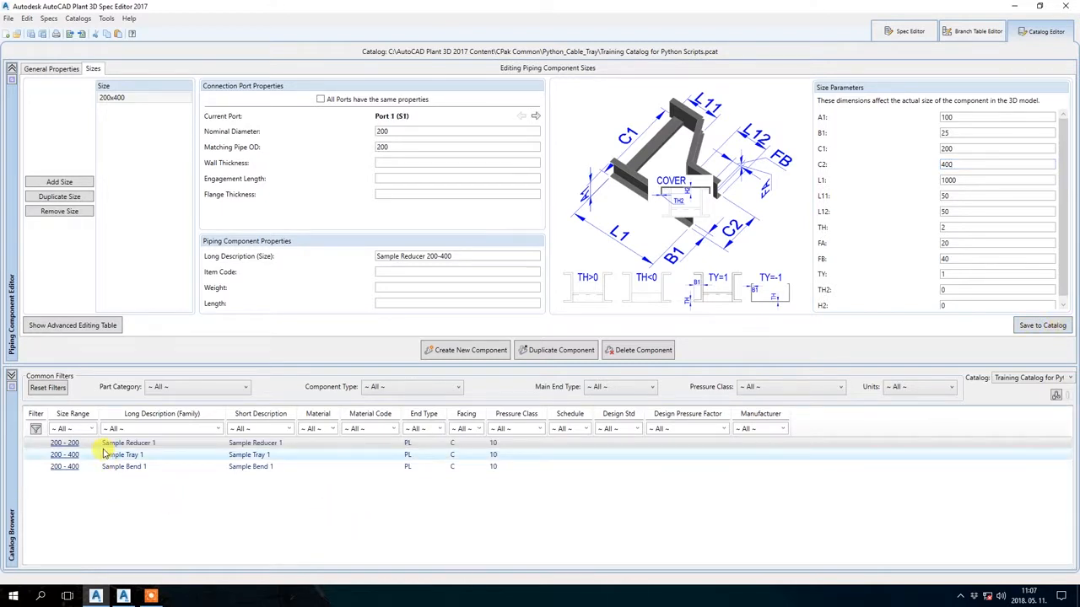
{"action": "left_click", "coordinate": [137, 99]}
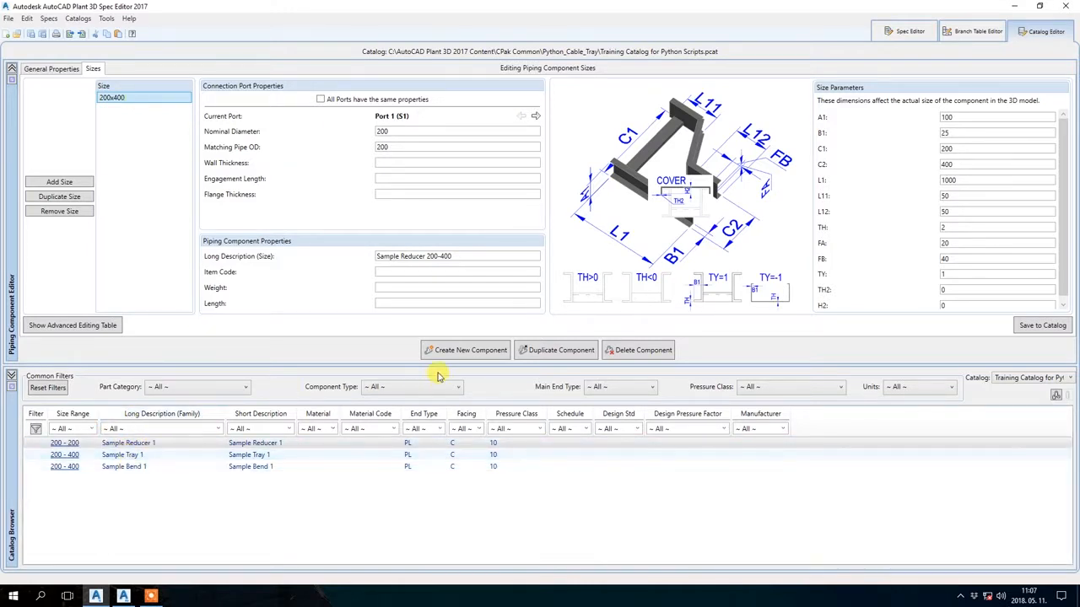
- Create a new metric pipe component with the parametric Pipe (CPP) graphic and a size range from 200 to 200
{"action": "left_click", "coordinate": [460, 349]}
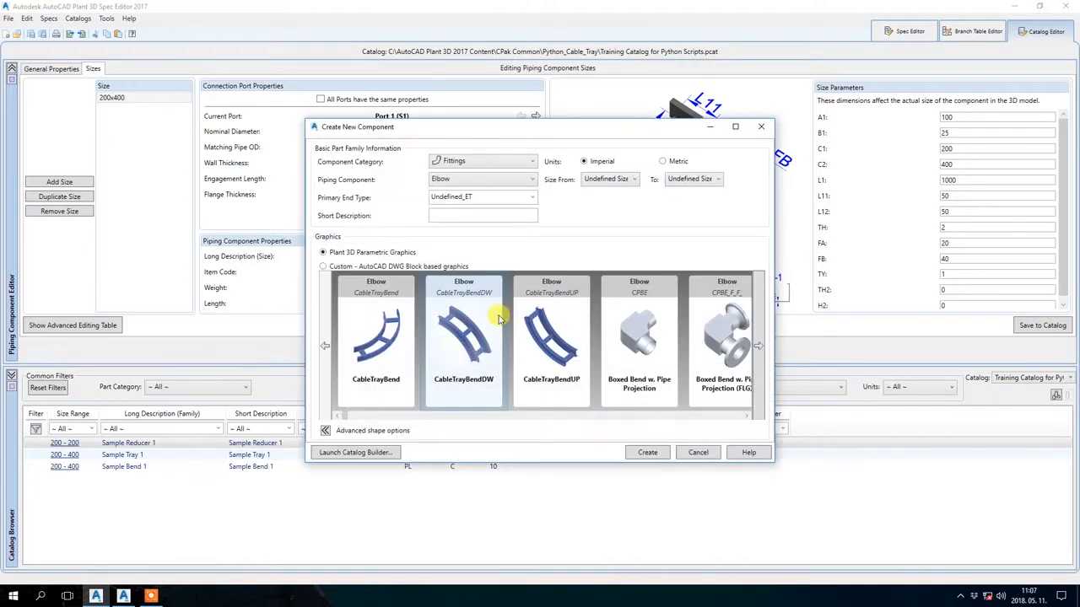
{"action": "left_click", "coordinate": [462, 162]}
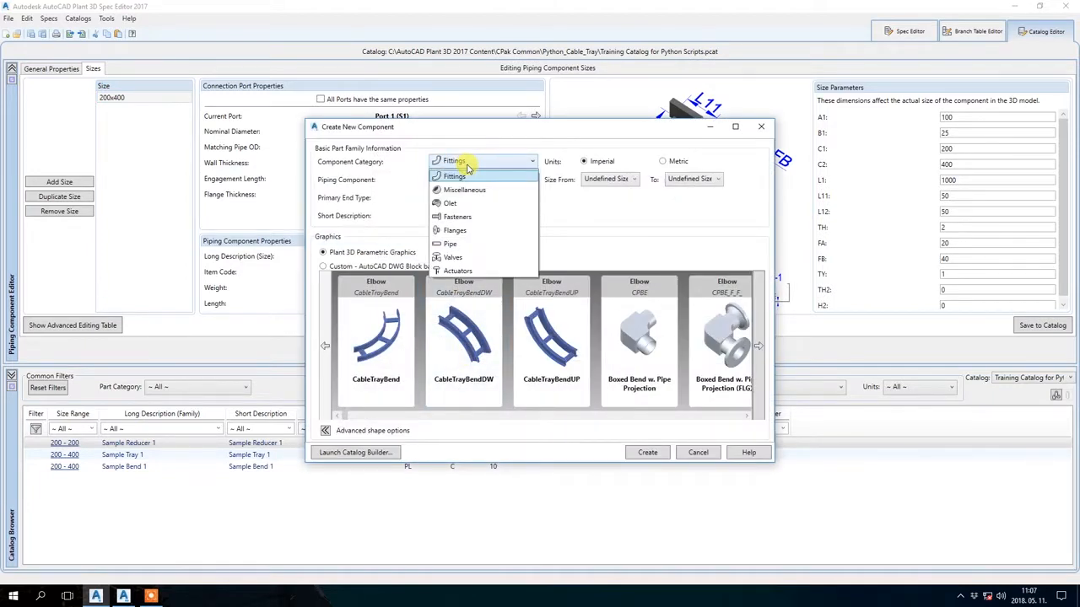
{"action": "left_click", "coordinate": [483, 243]}
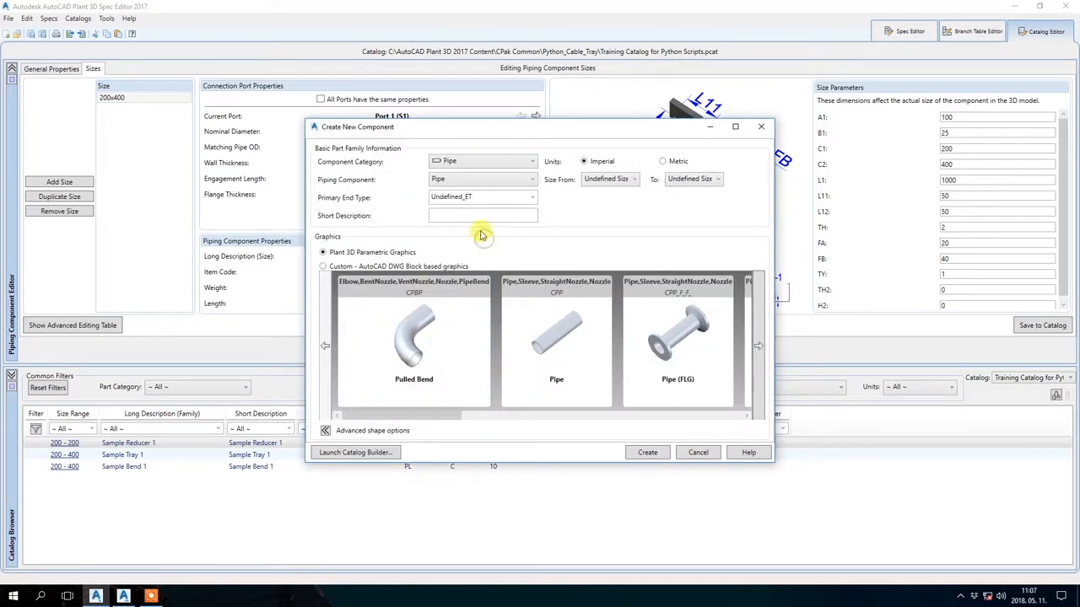
{"action": "left_click", "coordinate": [559, 318]}
{"action": "left_click", "coordinate": [686, 161]}
{"action": "left_click", "coordinate": [634, 179]}
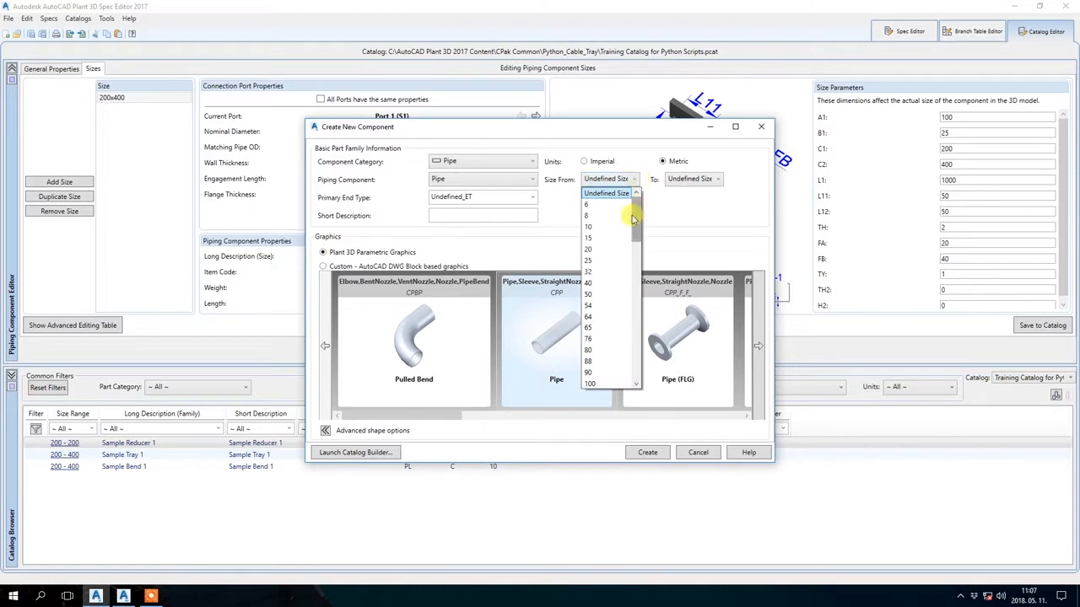
{"action": "scroll", "coordinate": [611, 375], "scroll_direction": "down", "scroll_amount": 2}
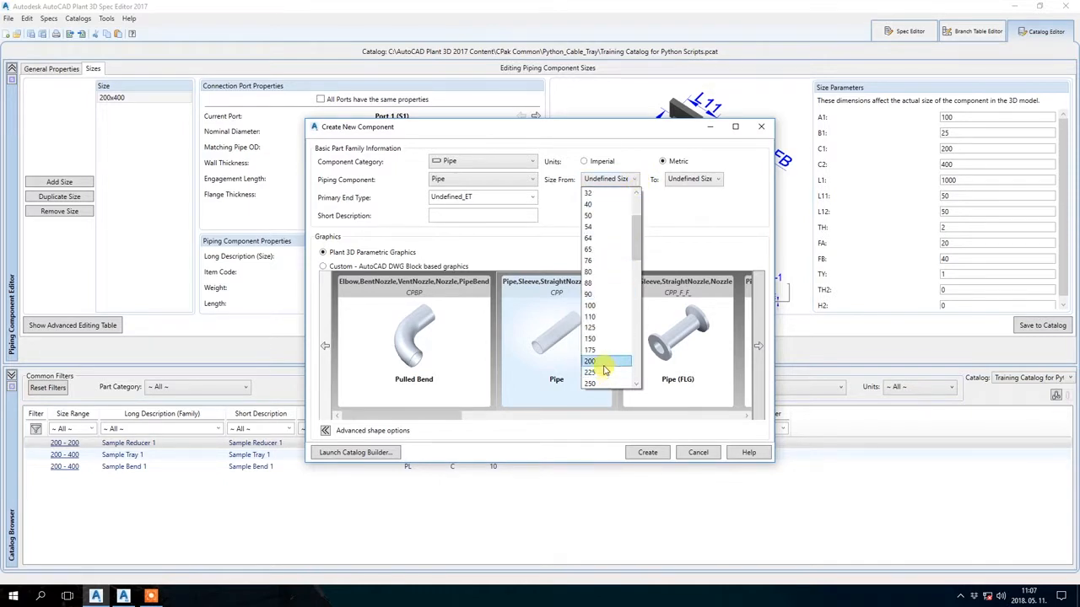
{"action": "left_click", "coordinate": [595, 361]}
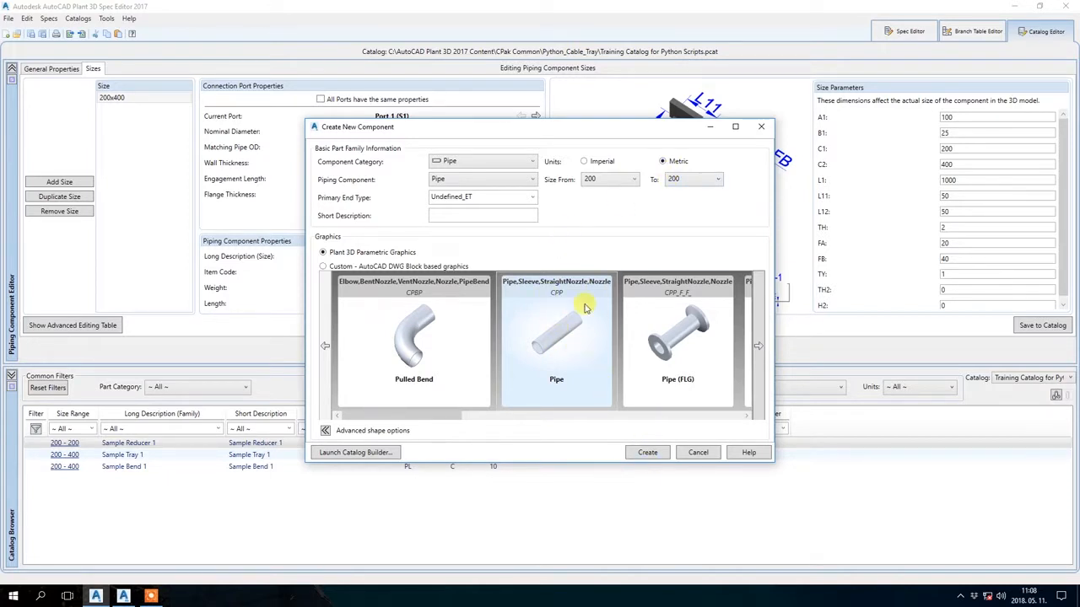
{"action": "left_click", "coordinate": [648, 457]}
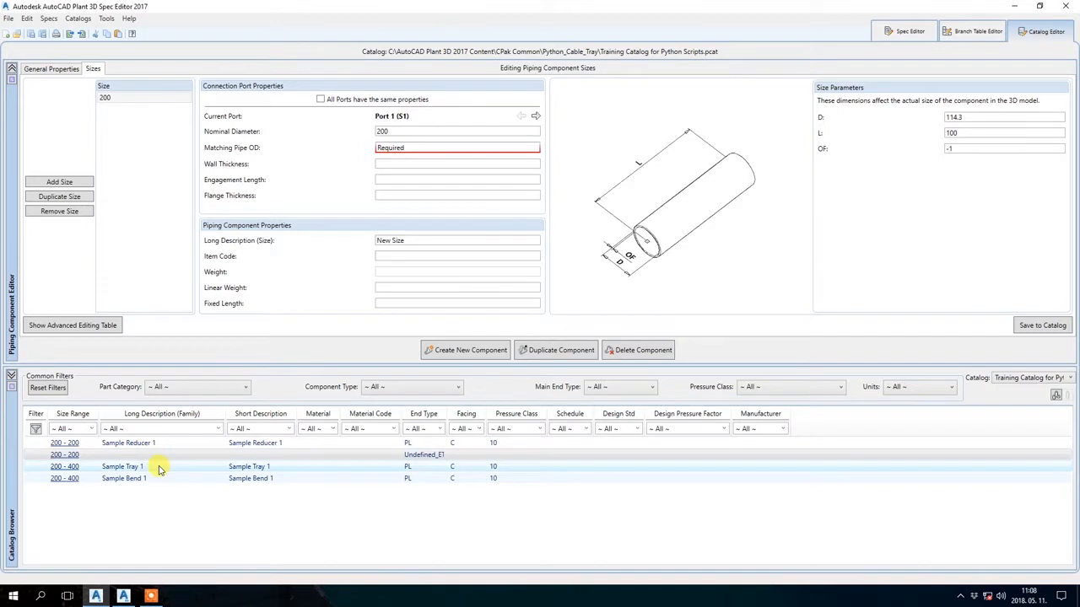
- Enter Sample Tray Pipe 1 as both the long family description and the short description of the pipe
{"action": "left_click", "coordinate": [61, 70]}
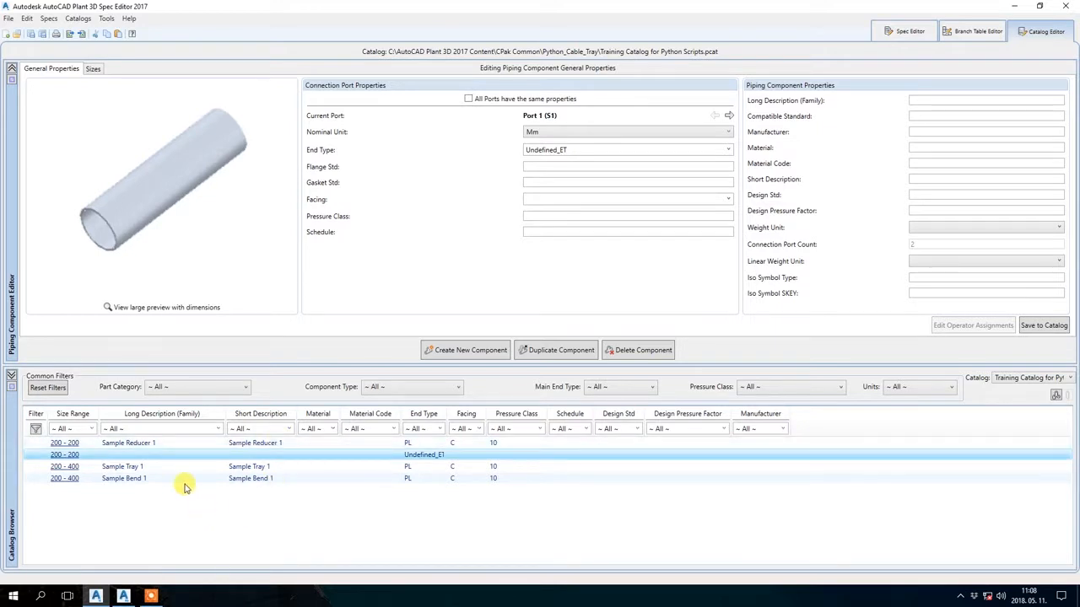
{"action": "left_click", "coordinate": [928, 101]}
{"action": "type", "text": "Sample Reducer 1"}
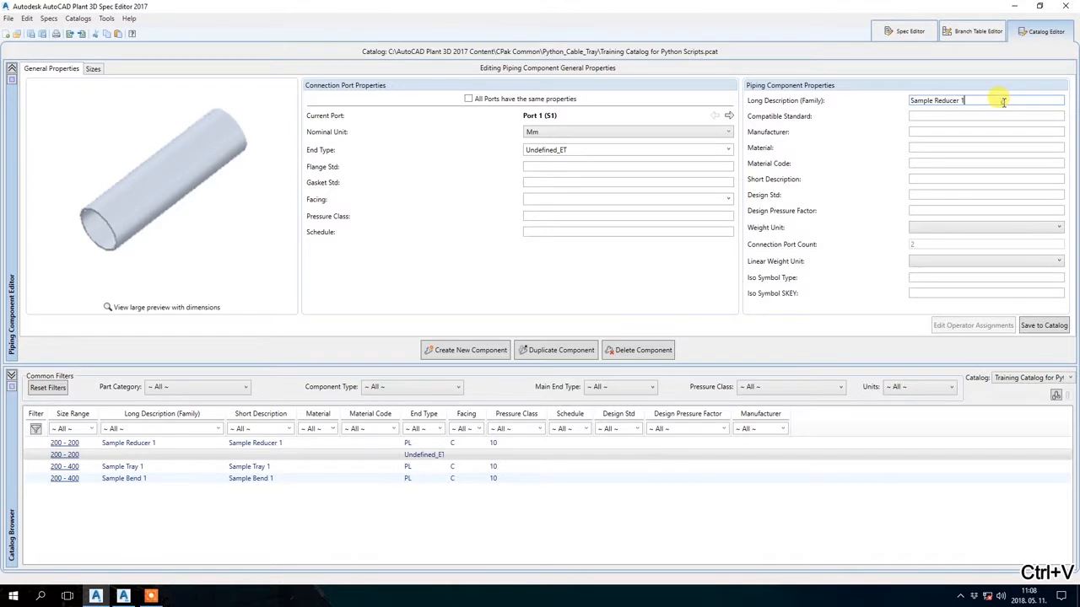
{"action": "left_click_drag", "start_coordinate": [934, 101], "coordinate": [1036, 97]}
{"action": "type", "text": "Tray Pip"}
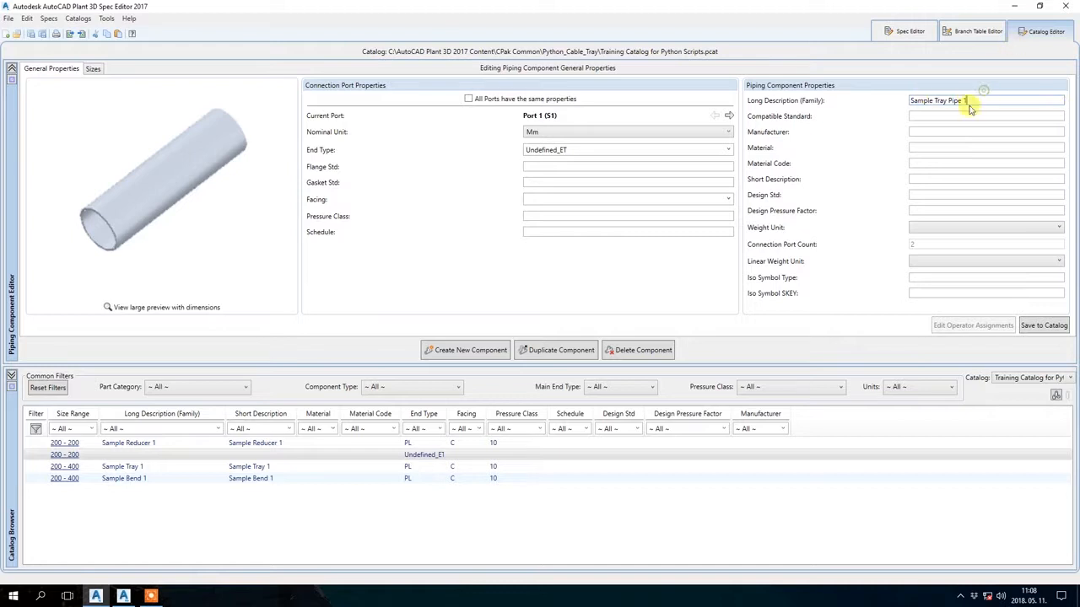
{"action": "left_click_drag", "start_coordinate": [1002, 100], "coordinate": [829, 101]}
{"action": "key", "text": "ctrl+c"}
{"action": "left_click", "coordinate": [918, 179]}
{"action": "key", "text": "ctrl+v"}
- In the pipe's general properties, give all ports end type PL, facing C and pressure class 10
{"action": "left_click", "coordinate": [590, 150]}
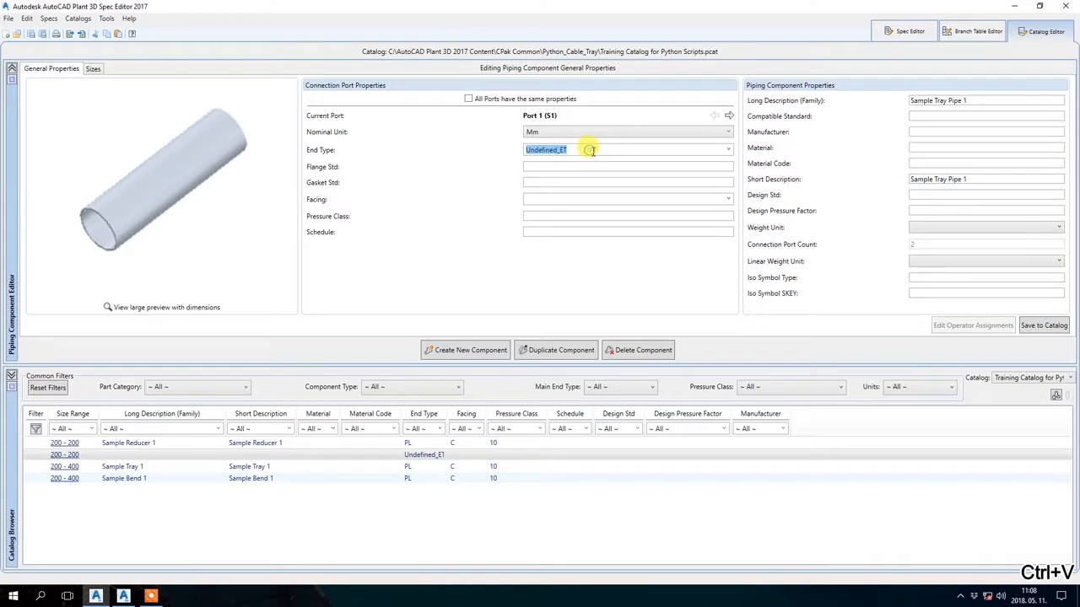
{"action": "type", "text": "PL"}
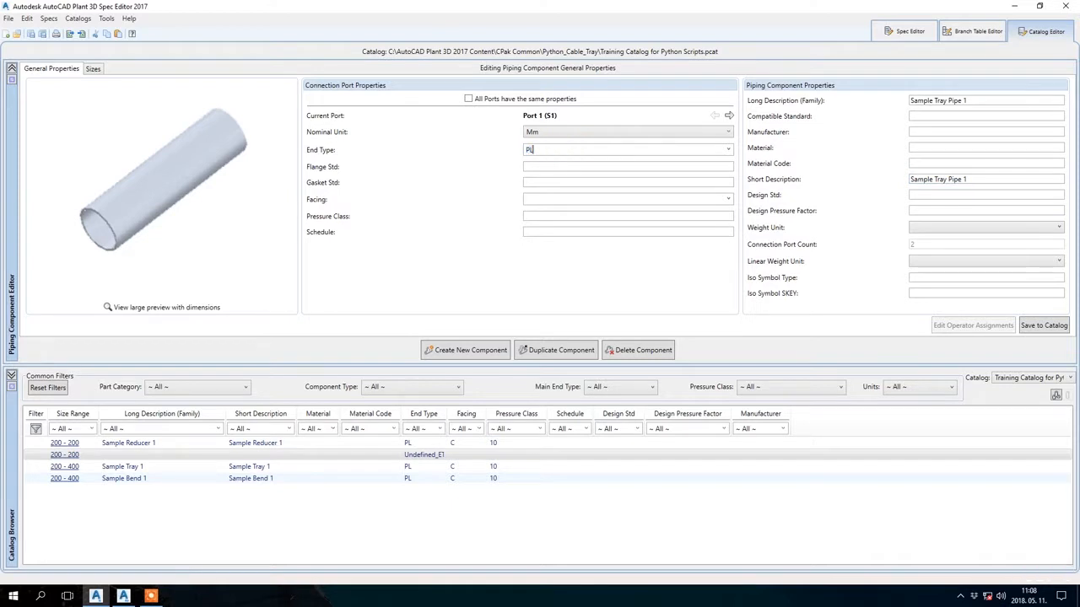
{"action": "type", "text": "C"}
{"action": "left_click", "coordinate": [574, 216]}
{"action": "type", "text": "10"}
{"action": "left_click", "coordinate": [469, 98]}
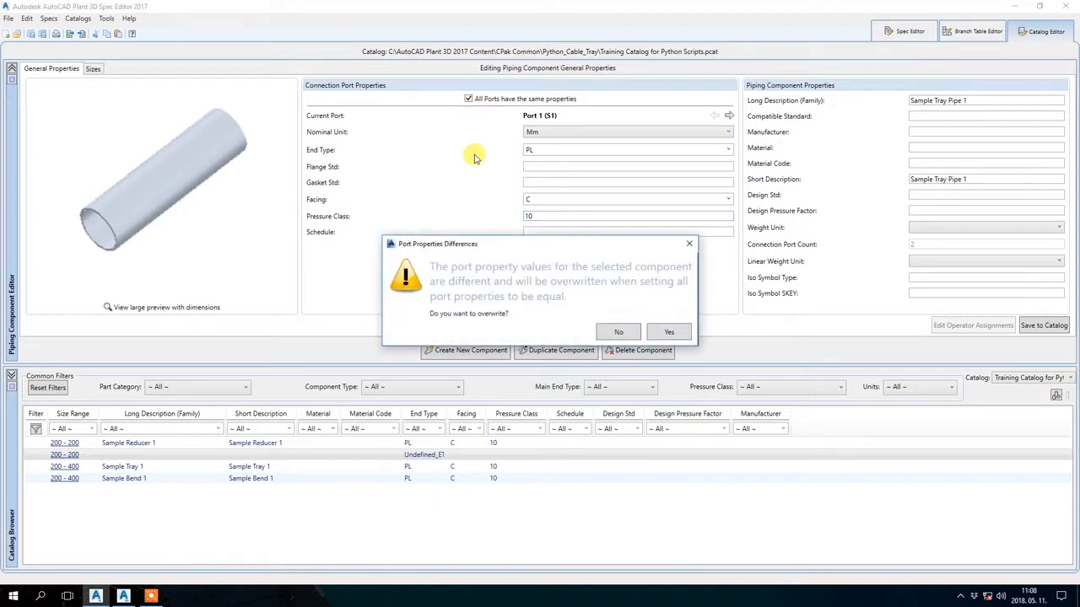
{"action": "left_click", "coordinate": [672, 330]}
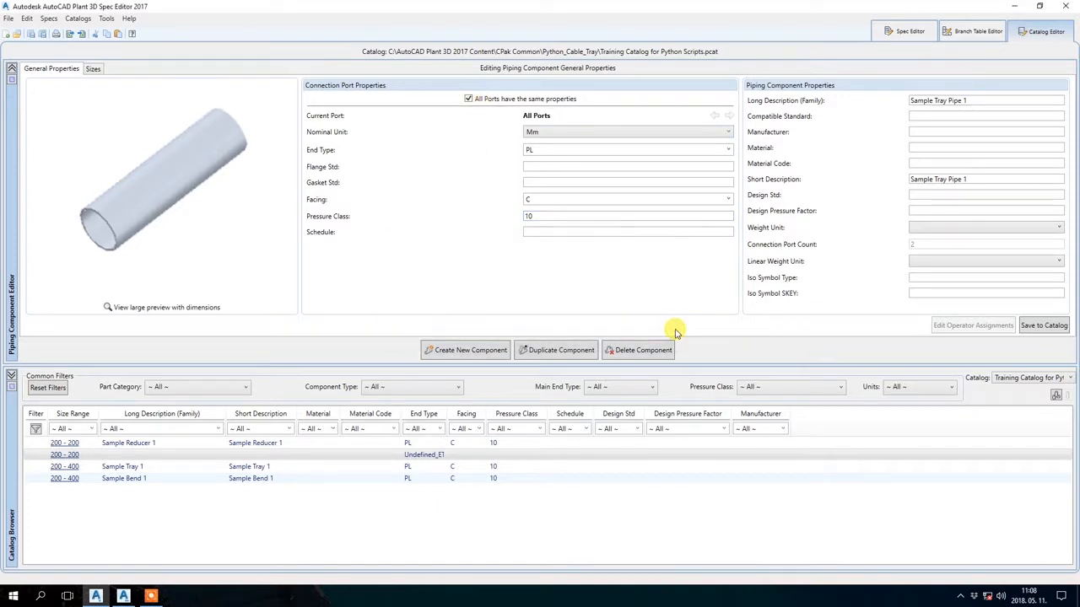
- Set the Matching Pipe OD to 200 on all ports of the pipe's 200 size
{"action": "left_click", "coordinate": [92, 68]}
{"action": "left_click", "coordinate": [415, 148]}
{"action": "type", "text": "200"}
{"action": "left_click", "coordinate": [320, 100]}
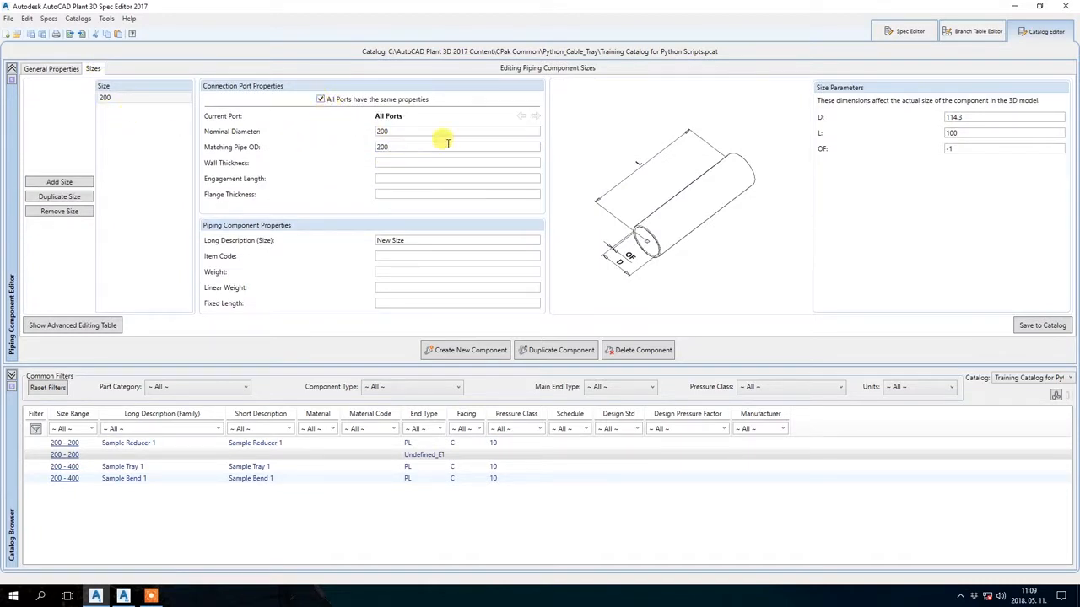
- Set size parameter D of the pipe's 200 size to 200
{"action": "double_click", "coordinate": [964, 132]}
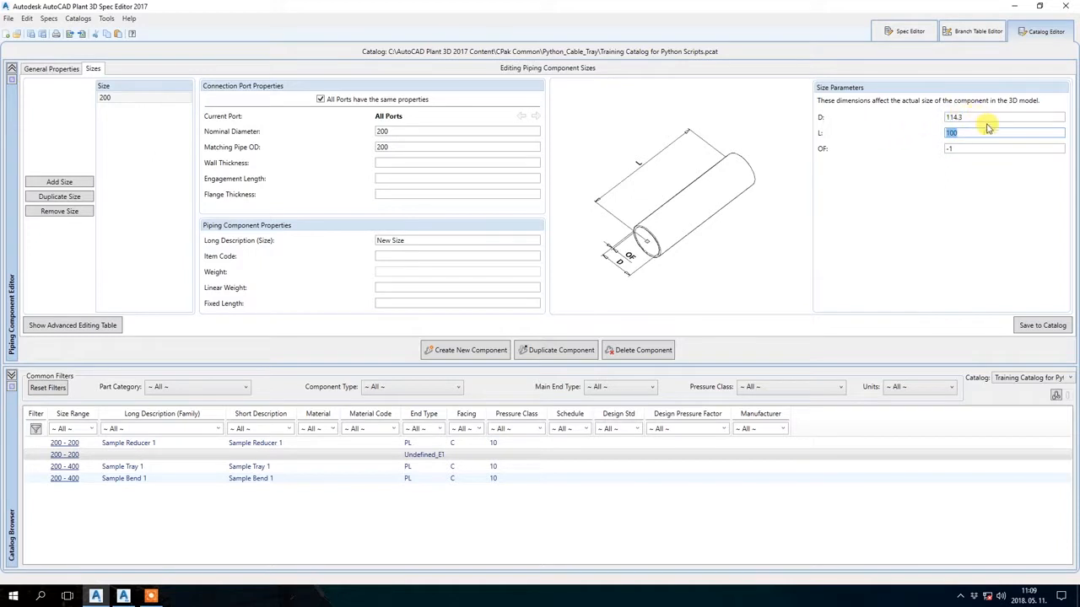
{"action": "double_click", "coordinate": [986, 118]}
{"action": "type", "text": "200"}
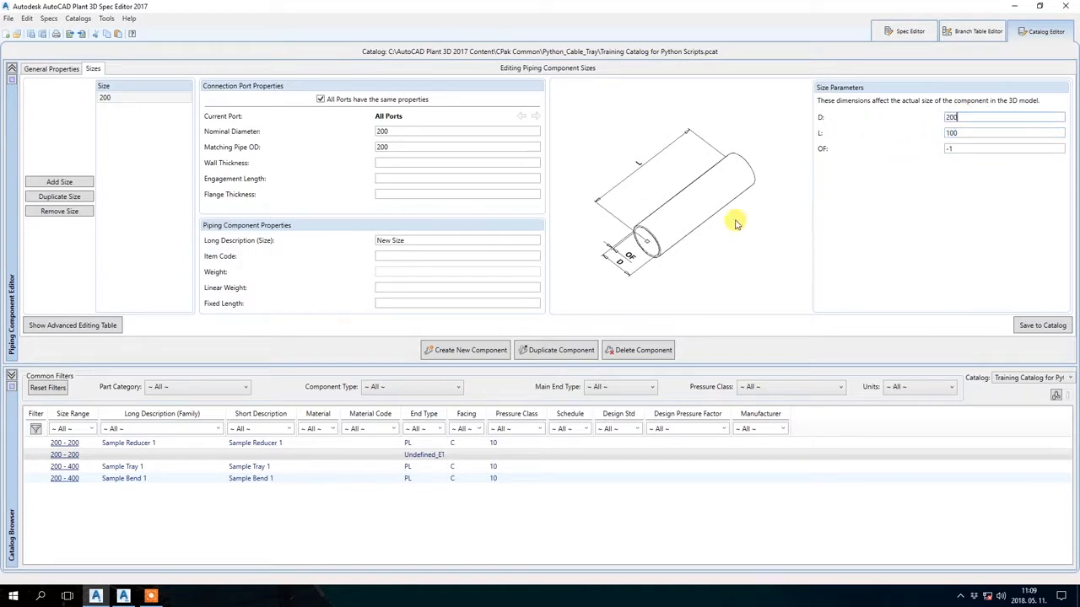
- Enter Sample Tray Pipe 200 as the long size description and save the pipe to the catalog
{"action": "left_click_drag", "start_coordinate": [407, 241], "coordinate": [234, 243]}
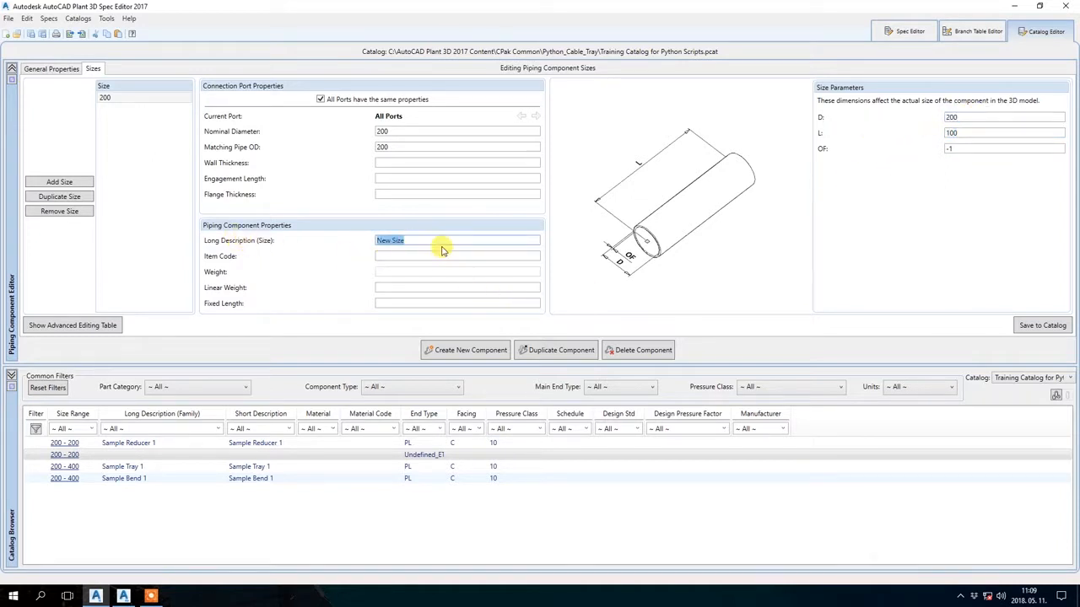
{"action": "key", "text": "ctrl+v"}
{"action": "key", "text": "BackSpace"}
{"action": "type", "text": "200"}
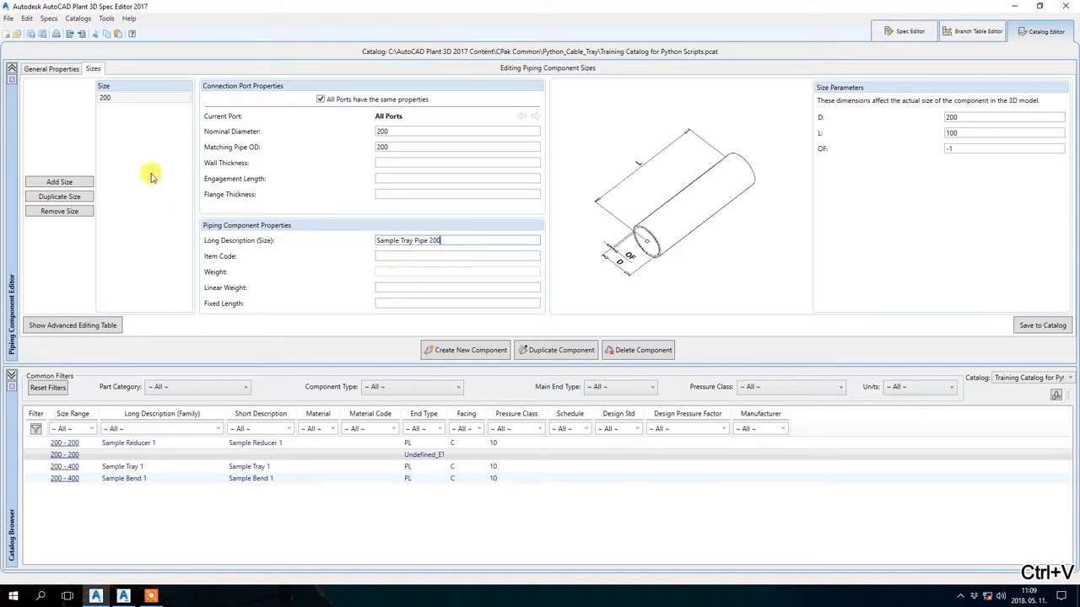
{"action": "left_click", "coordinate": [1036, 325]}
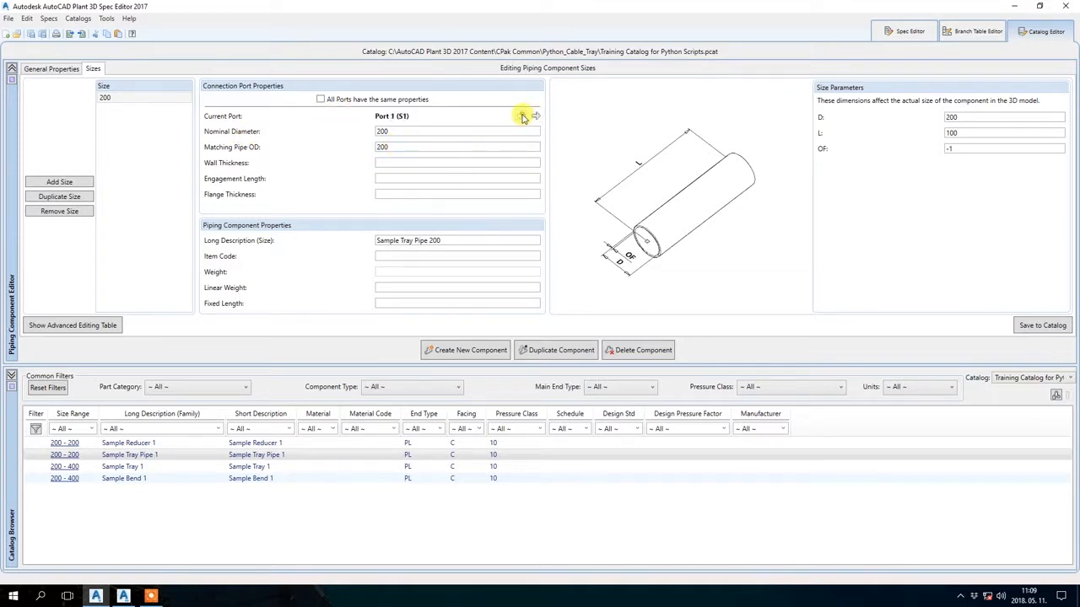
- Duplicate the pipe's 200 size and give all ports of the copy nominal diameter 400 and Matching Pipe OD 400
{"action": "left_click", "coordinate": [321, 99]}
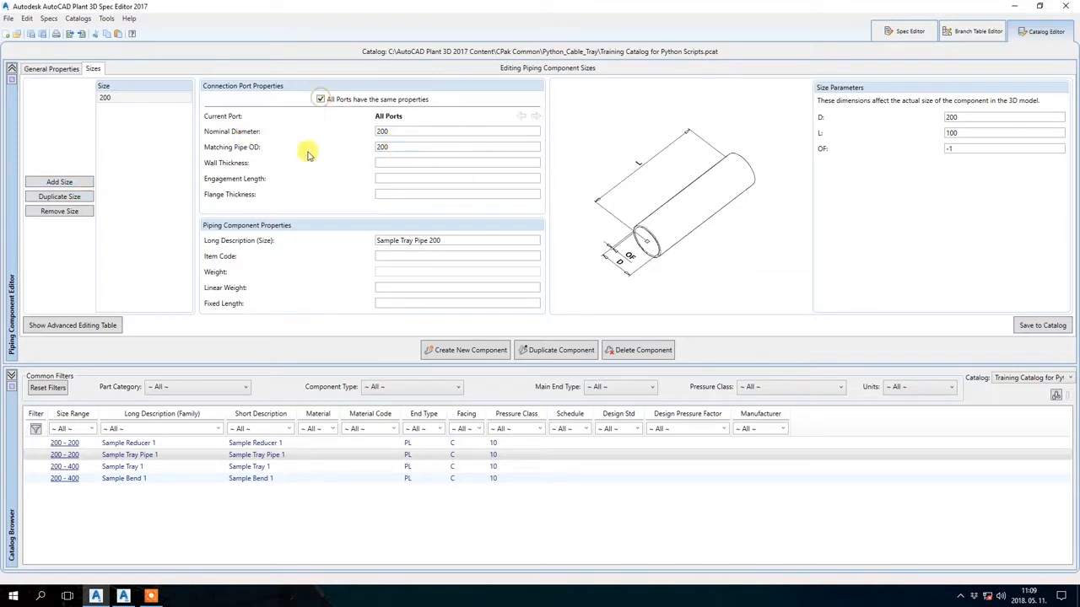
{"action": "left_click", "coordinate": [81, 198]}
{"action": "left_click", "coordinate": [443, 133]}
{"action": "type", "text": "400"}
{"action": "left_click", "coordinate": [428, 149]}
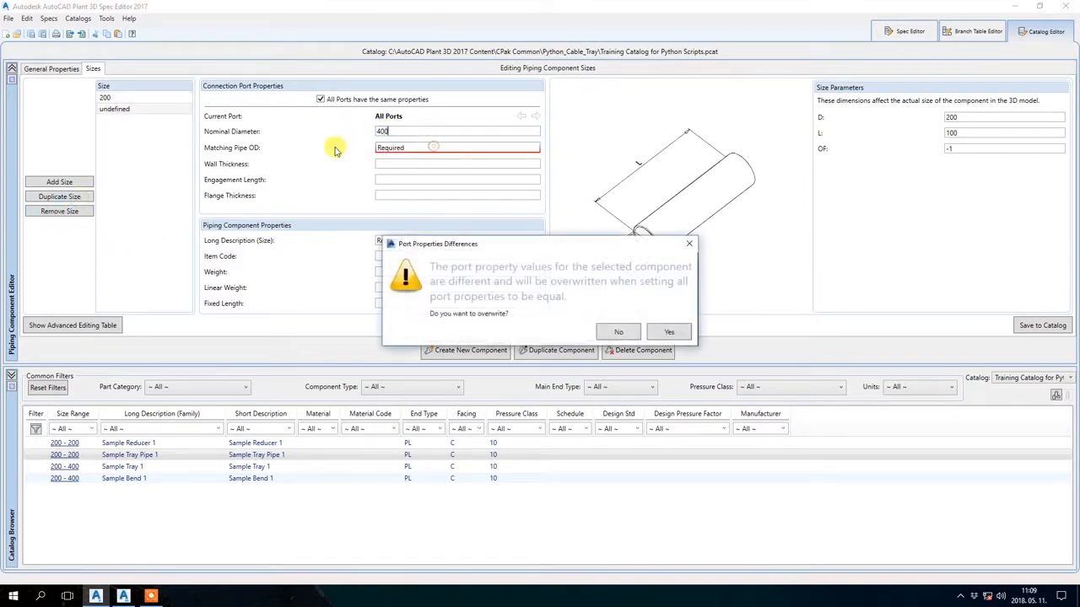
{"action": "left_click", "coordinate": [671, 331]}
{"action": "left_click", "coordinate": [422, 148]}
{"action": "type", "text": "400"}
- Enter Sample Tray Pipe 400 as the long description of the pipe's 400 size
{"action": "left_click", "coordinate": [429, 241]}
{"action": "type", "text": "Sample Tray Pipe 1"}
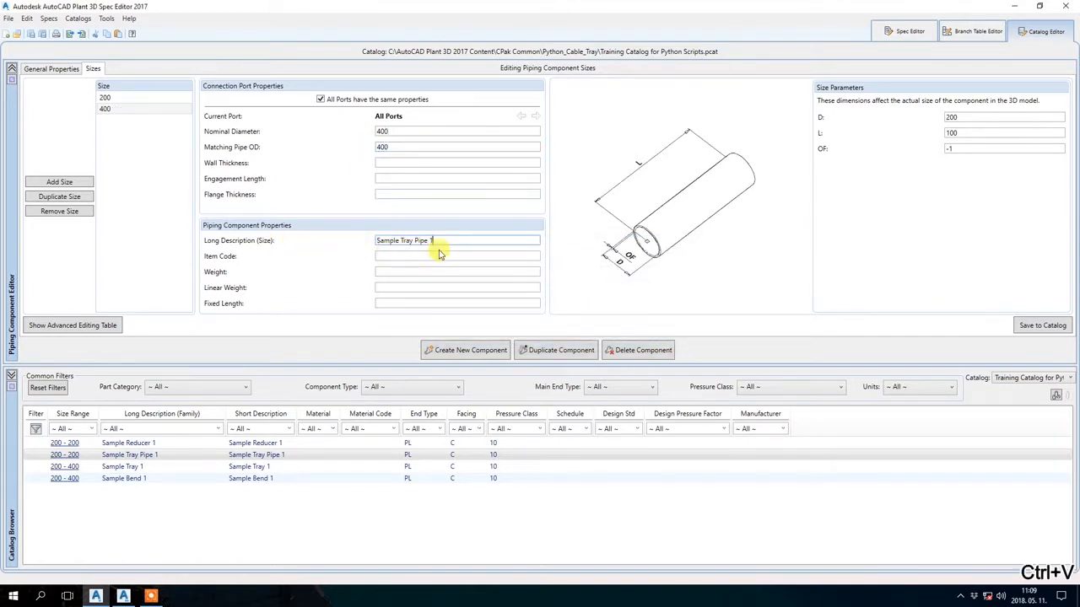
{"action": "key", "text": "BackSpace"}
{"action": "type", "text": "400"}
- Set size parameter D of the pipe's 400 size to 400 and save the pipe to the catalog
{"action": "left_click_drag", "start_coordinate": [974, 116], "coordinate": [899, 121]}
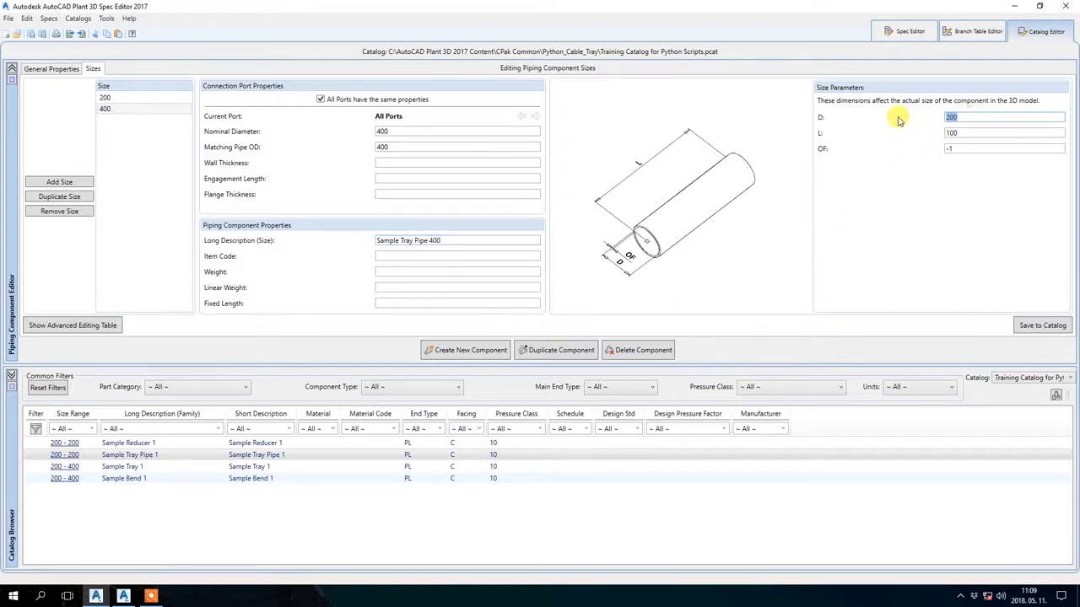
{"action": "type", "text": "400"}
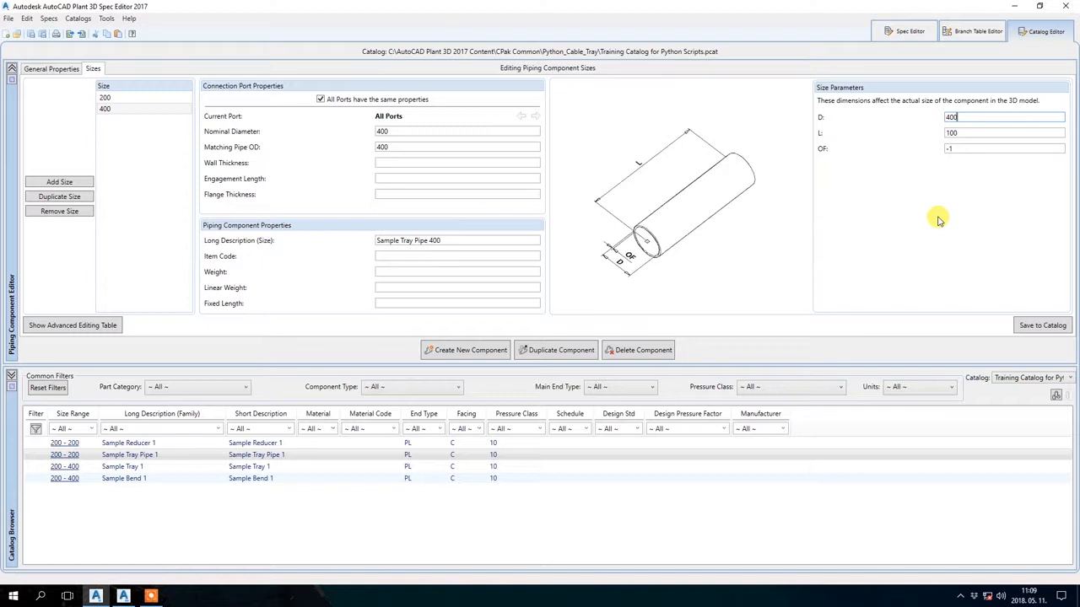
{"action": "left_click", "coordinate": [1042, 325]}
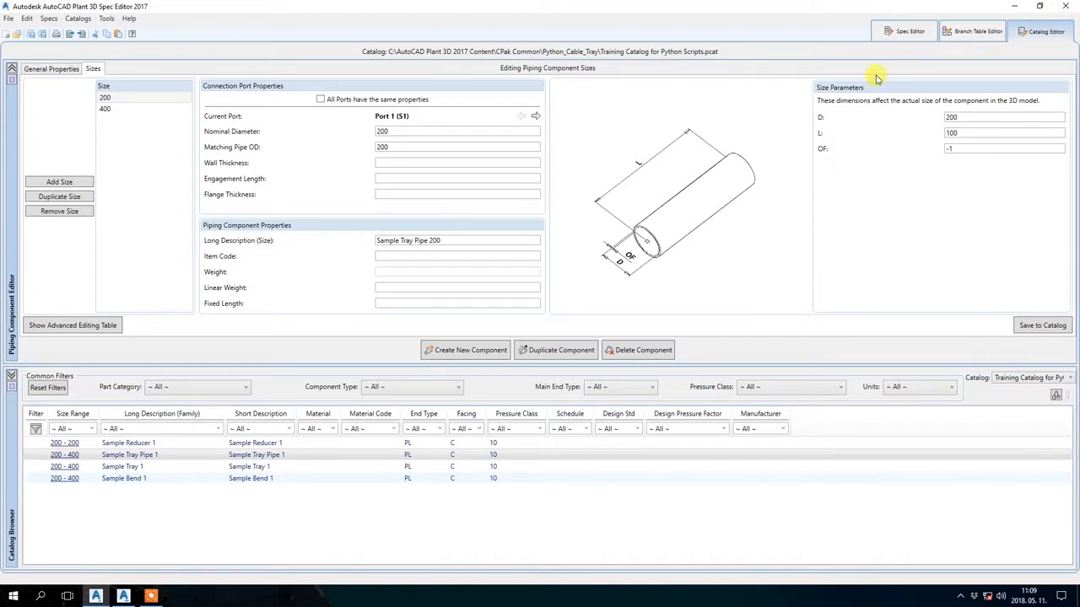
- Start a new spec and name its file Training Sample Spec in the Spec Sheets folder of Documents\Sample Plant\Sample
{"action": "left_click", "coordinate": [899, 31]}
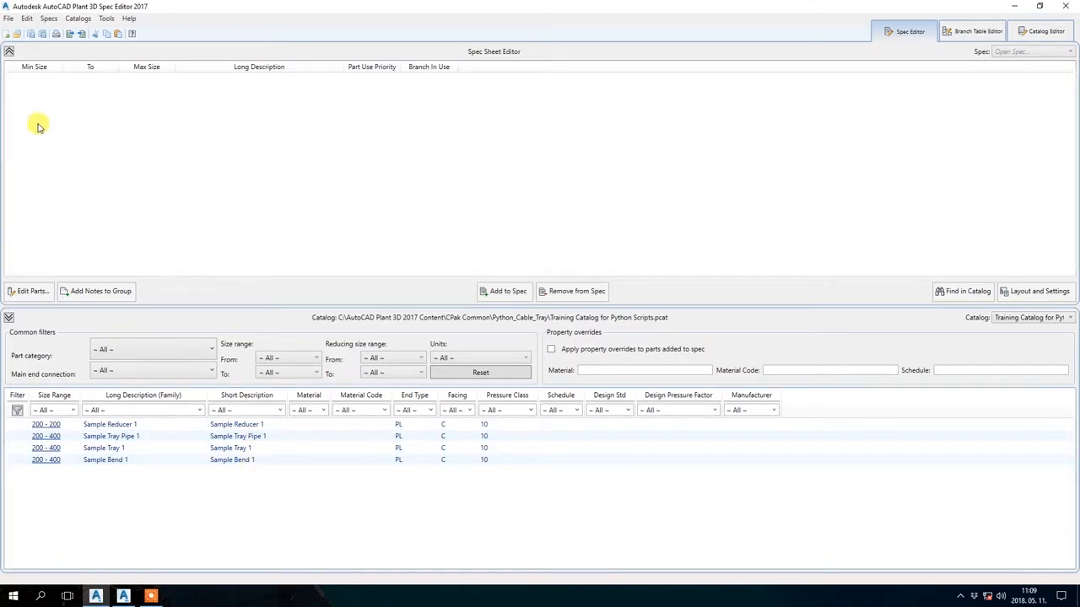
{"action": "left_click", "coordinate": [8, 35]}
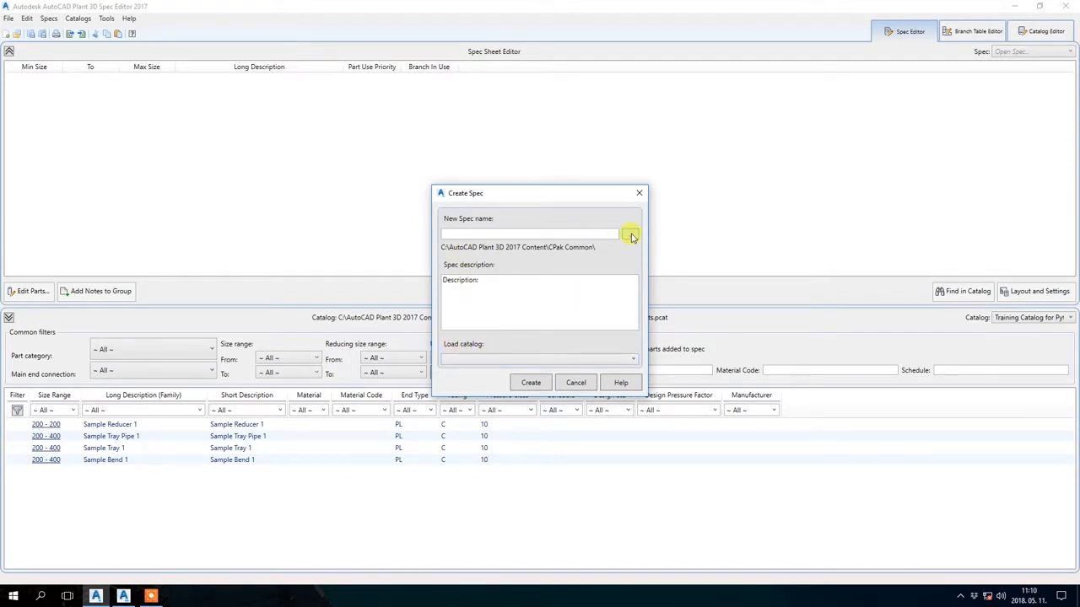
{"action": "left_click", "coordinate": [631, 235]}
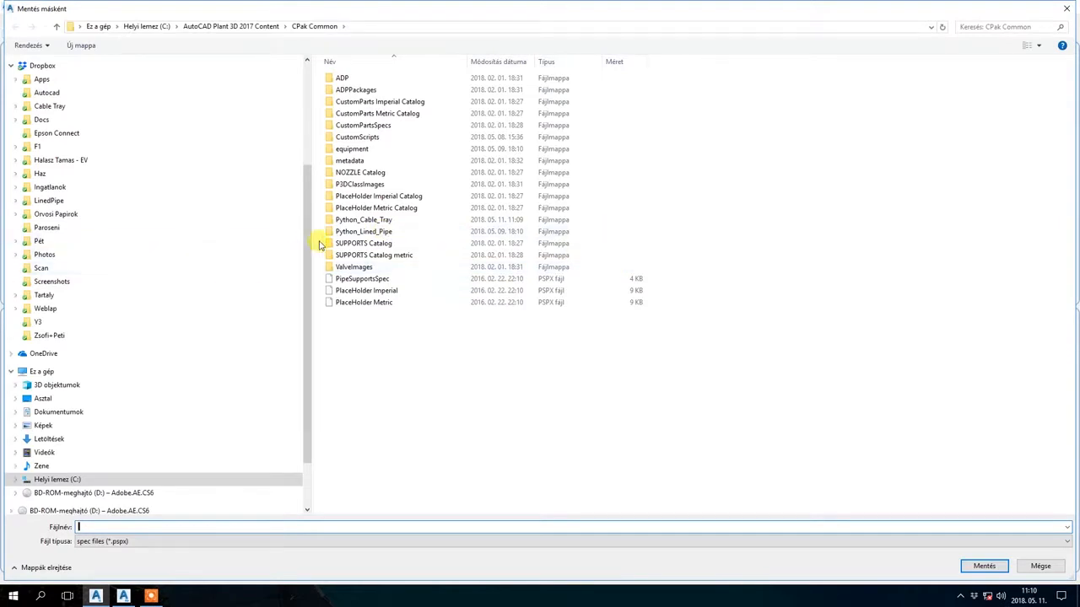
{"action": "left_click_drag", "start_coordinate": [308, 217], "coordinate": [229, 135]}
{"action": "scroll", "coordinate": [61, 310], "scroll_direction": "down", "scroll_amount": 1}
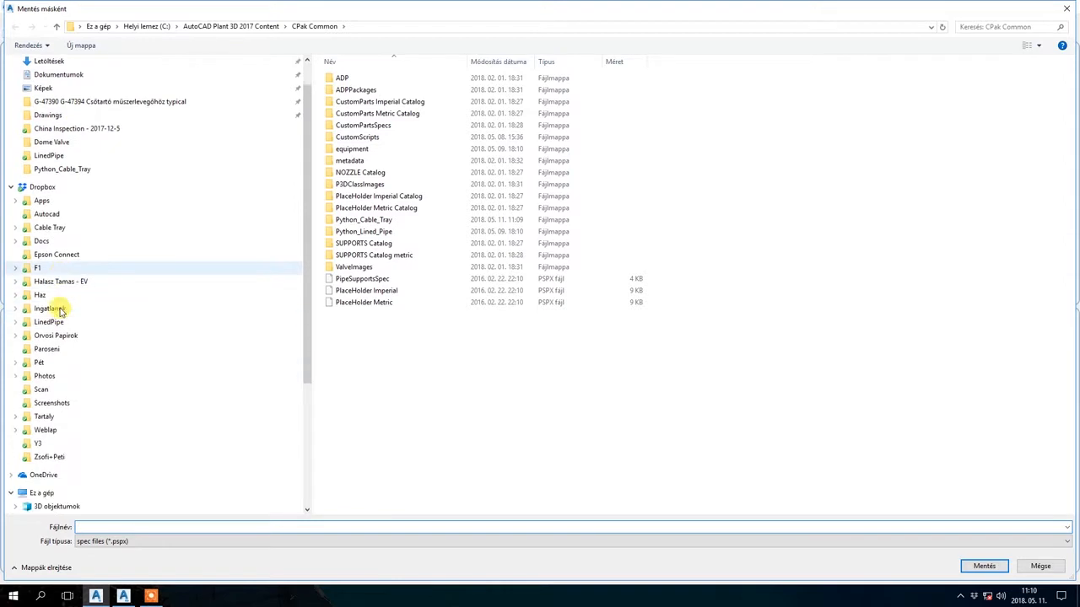
{"action": "scroll", "coordinate": [61, 310], "scroll_direction": "down", "scroll_amount": 5}
{"action": "left_click", "coordinate": [91, 340]}
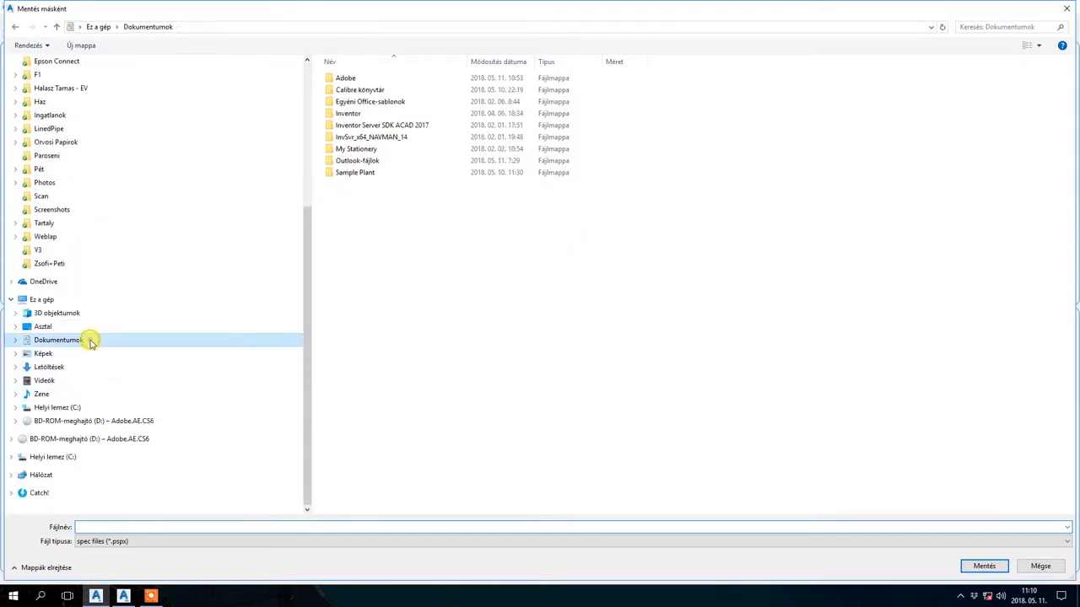
{"action": "double_click", "coordinate": [371, 173]}
{"action": "left_click", "coordinate": [354, 81]}
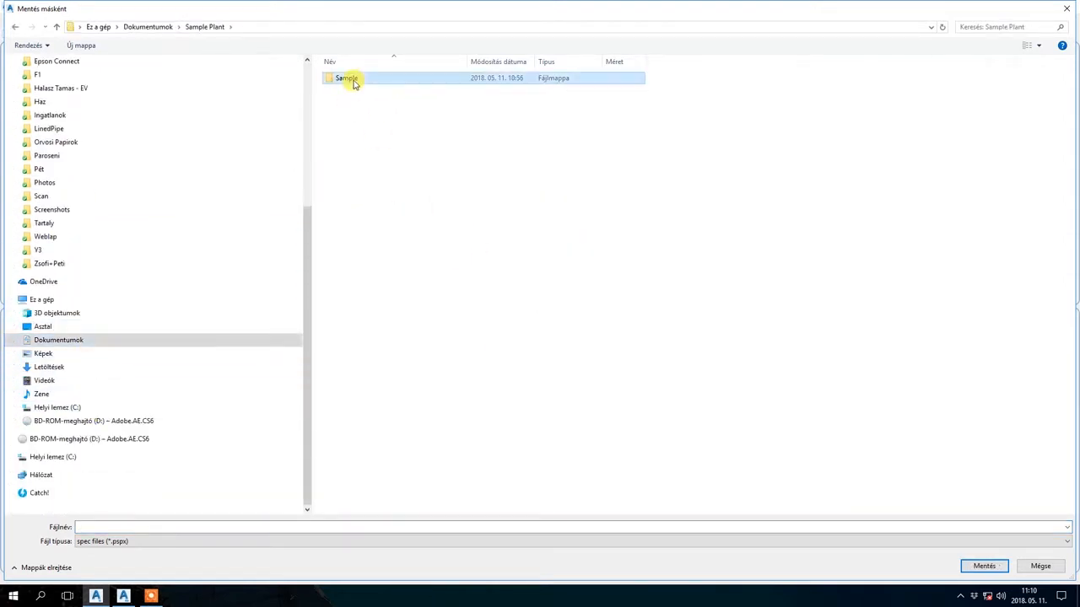
{"action": "double_click", "coordinate": [354, 82]}
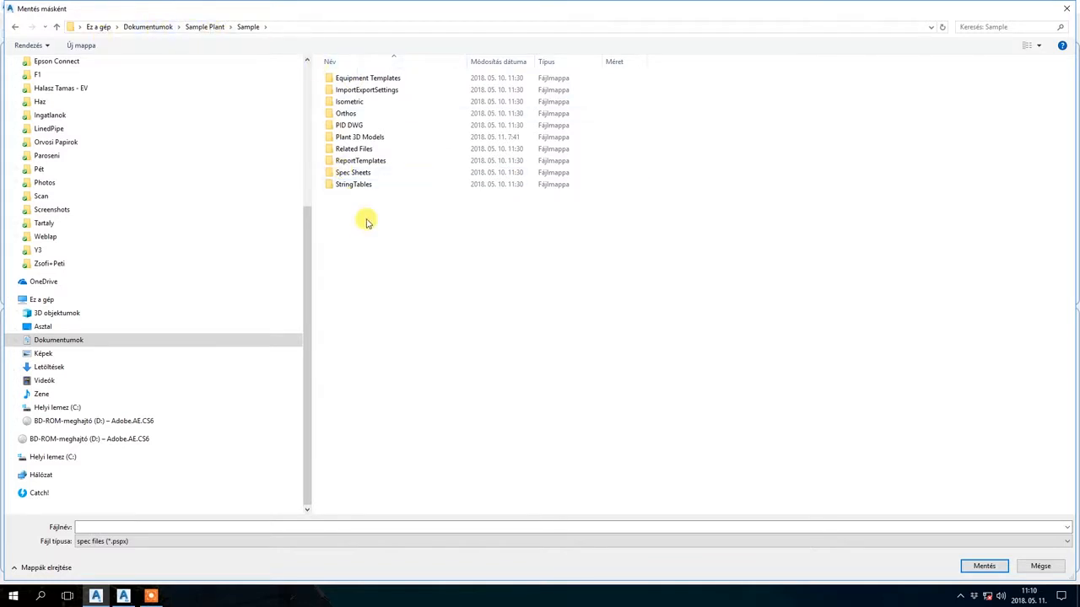
{"action": "double_click", "coordinate": [371, 174]}
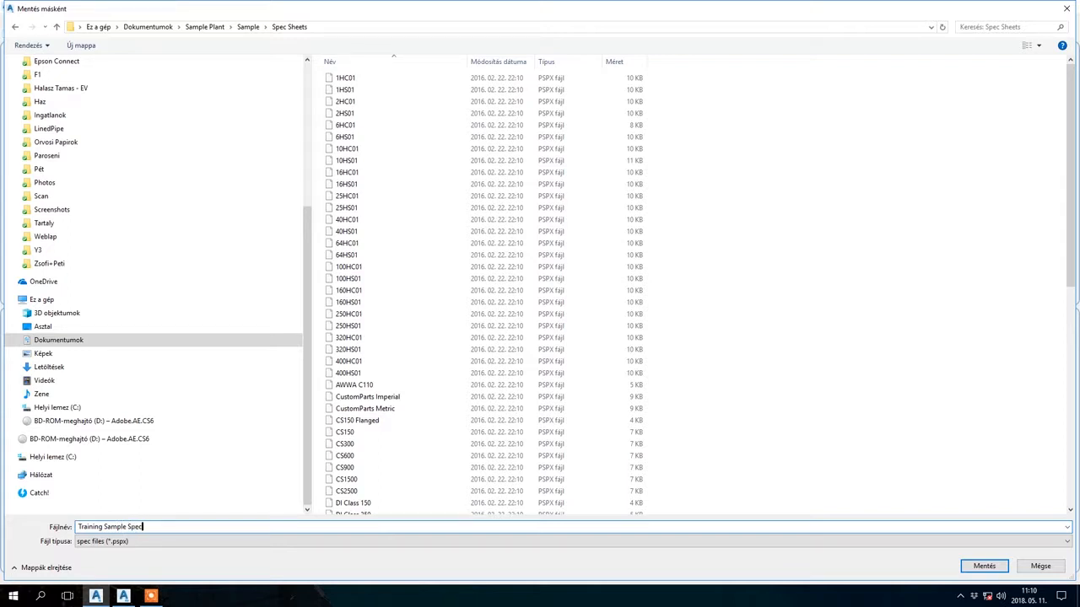
{"action": "left_click", "coordinate": [998, 569]}
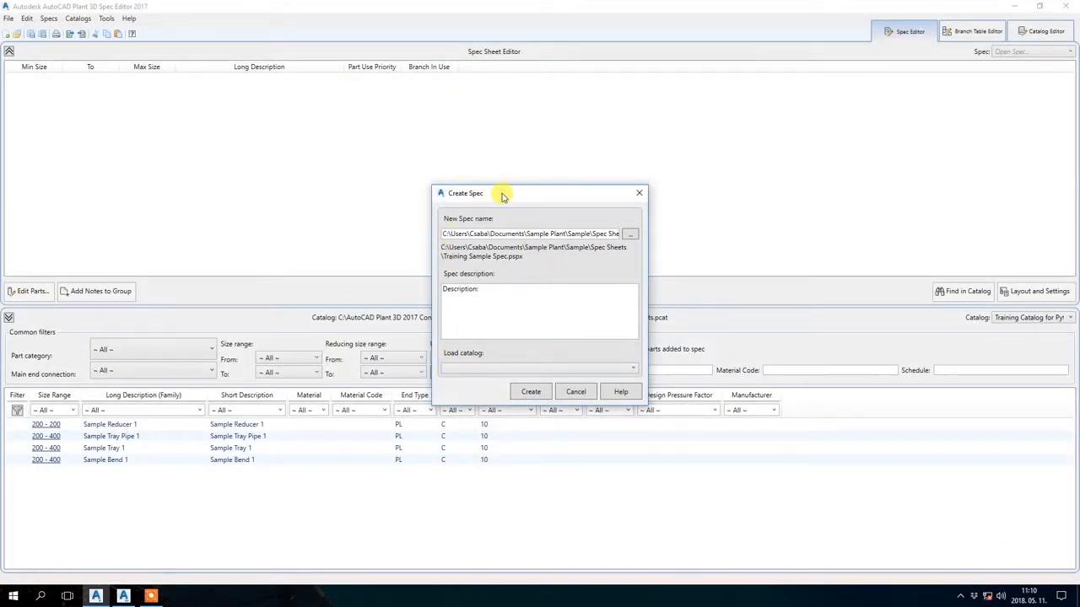
- Load Training Catalog for Python Scripts as the new spec's catalog and create the spec
{"action": "left_click_drag", "start_coordinate": [501, 196], "coordinate": [484, 194]}
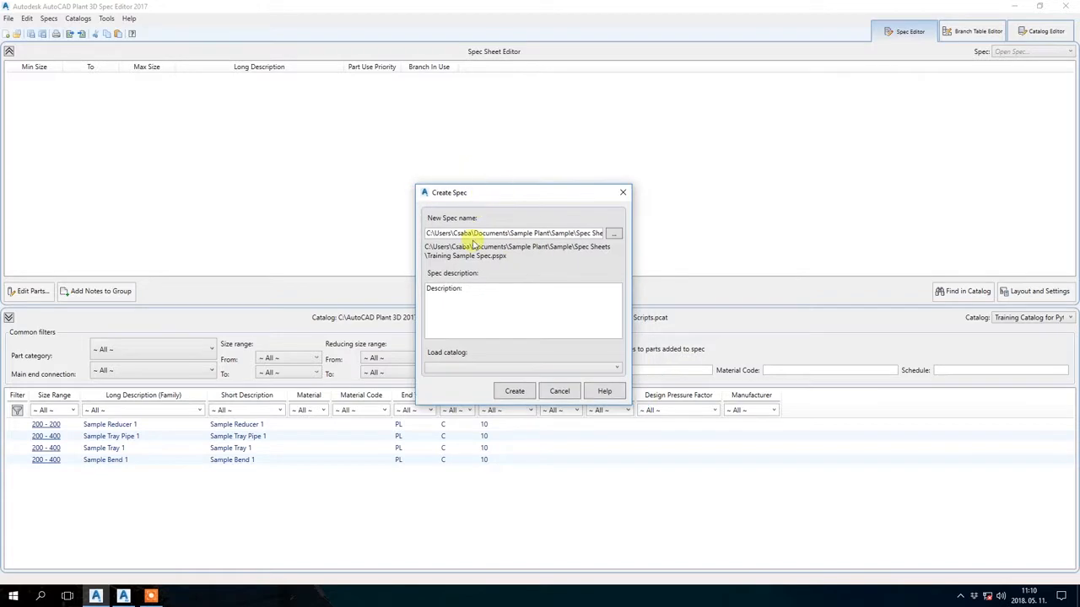
{"action": "left_click", "coordinate": [443, 371]}
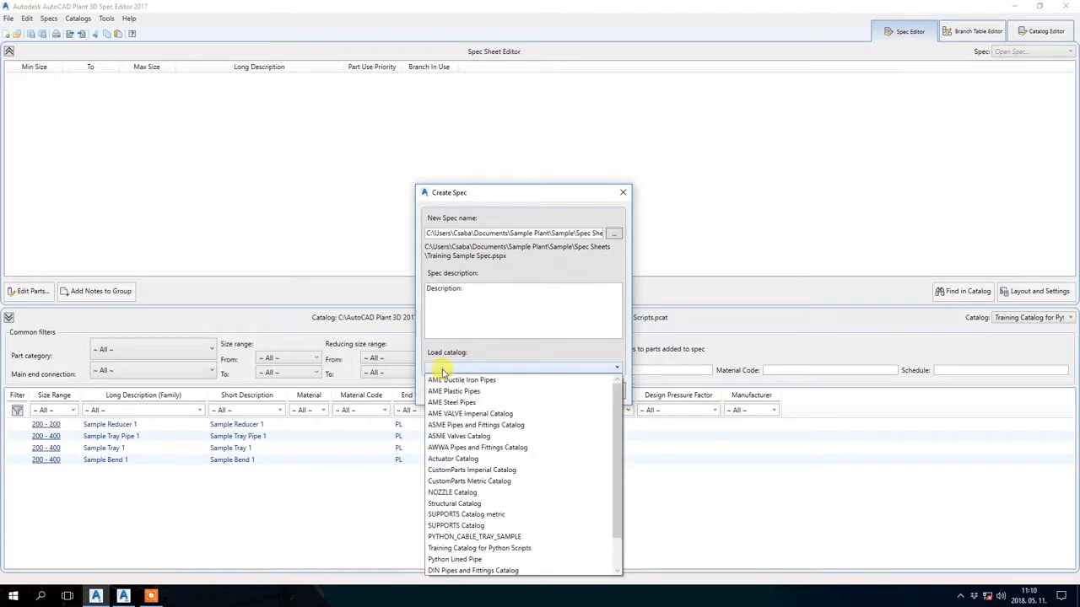
{"action": "scroll", "coordinate": [518, 381], "scroll_direction": "down", "scroll_amount": 1}
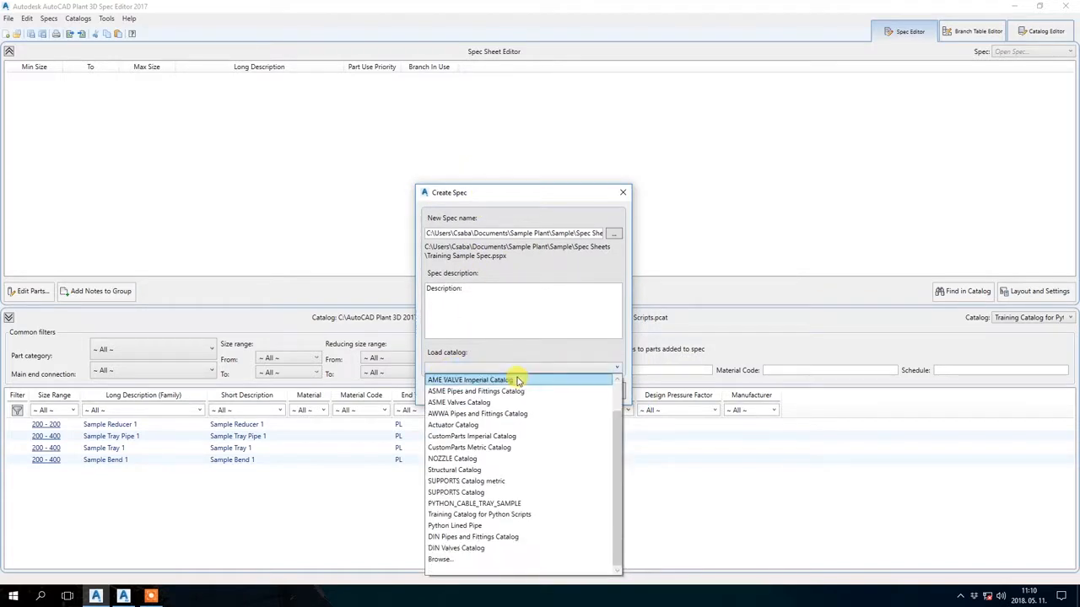
{"action": "left_click", "coordinate": [527, 515]}
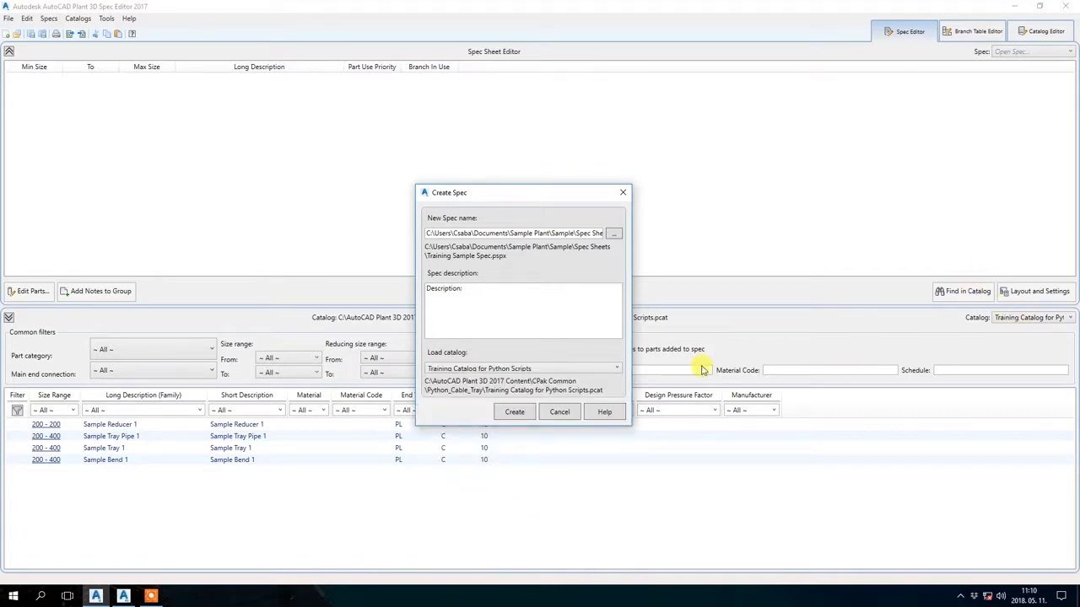
{"action": "left_click", "coordinate": [514, 413]}
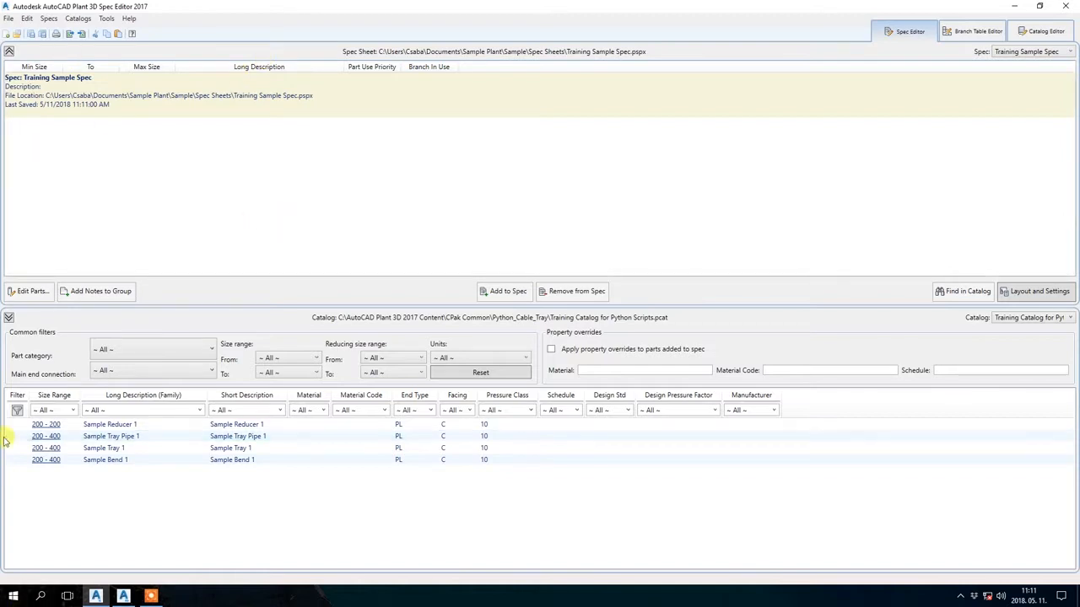
- Add the catalog's Sample Reducer 1, Sample Tray Pipe 1, Sample Tray 1 and Sample Bend 1 to the spec
{"action": "left_click", "coordinate": [143, 424]}
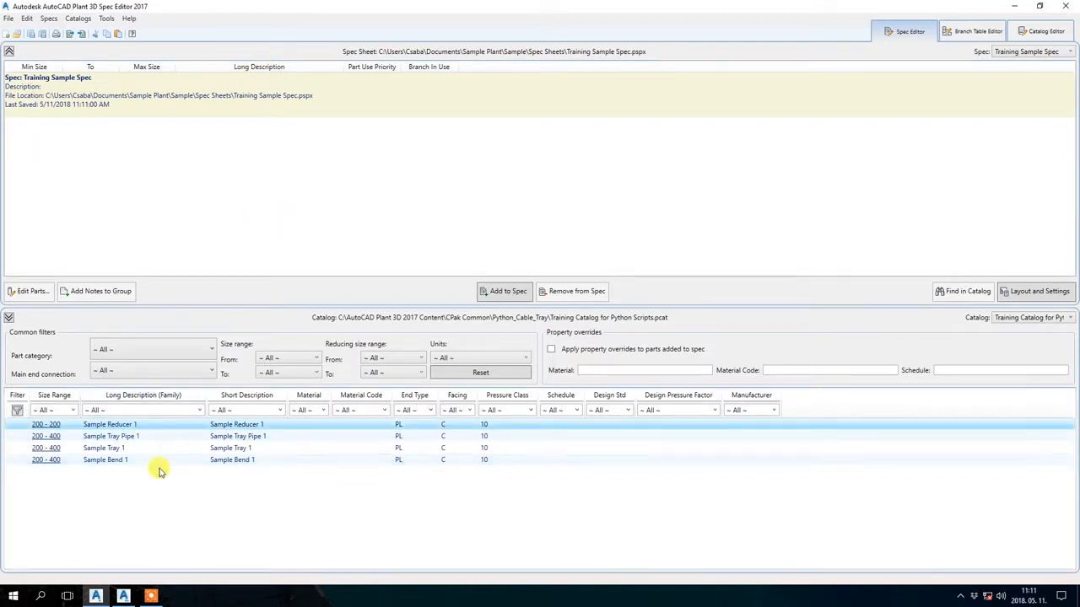
{"action": "left_click", "coordinate": [152, 461], "text": "shift"}
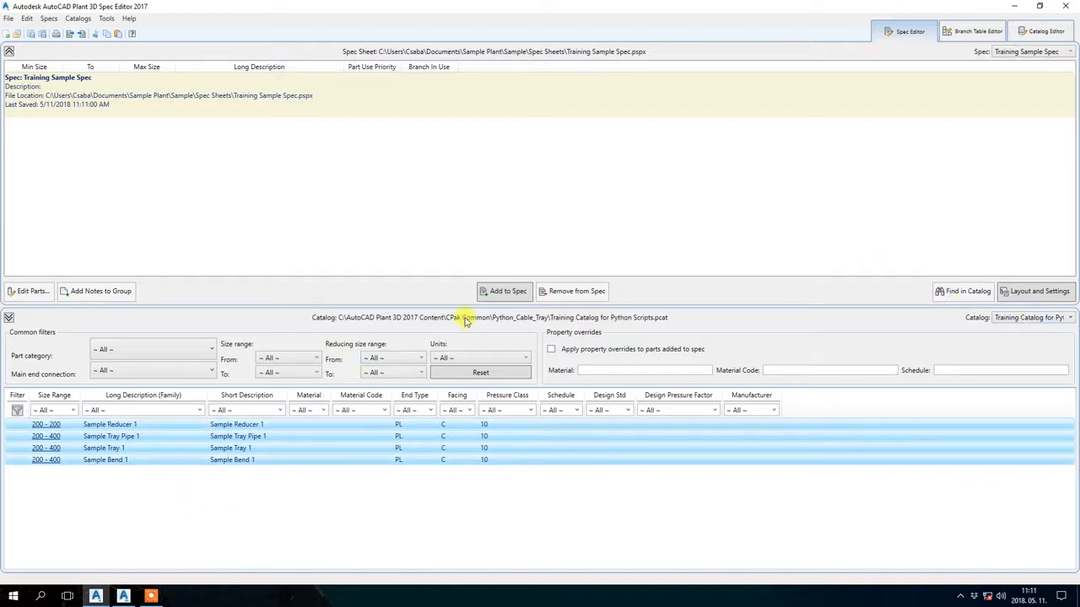
{"action": "left_click", "coordinate": [503, 292]}
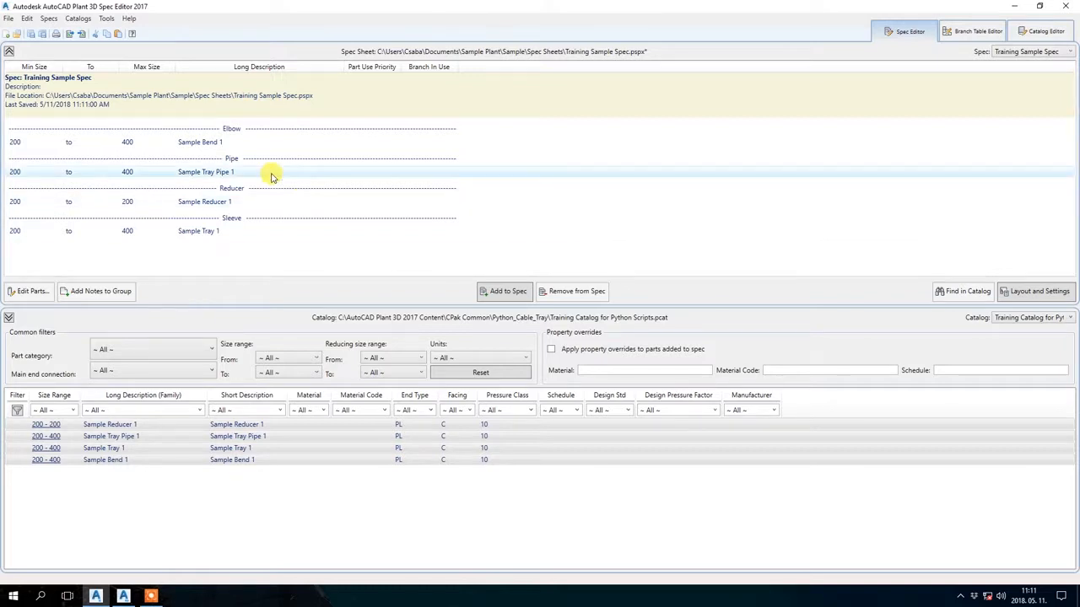
- Edit the Sample Tray 1 sleeve's parts and set the Component Designation of size 200 to Custom
{"action": "double_click", "coordinate": [240, 232]}
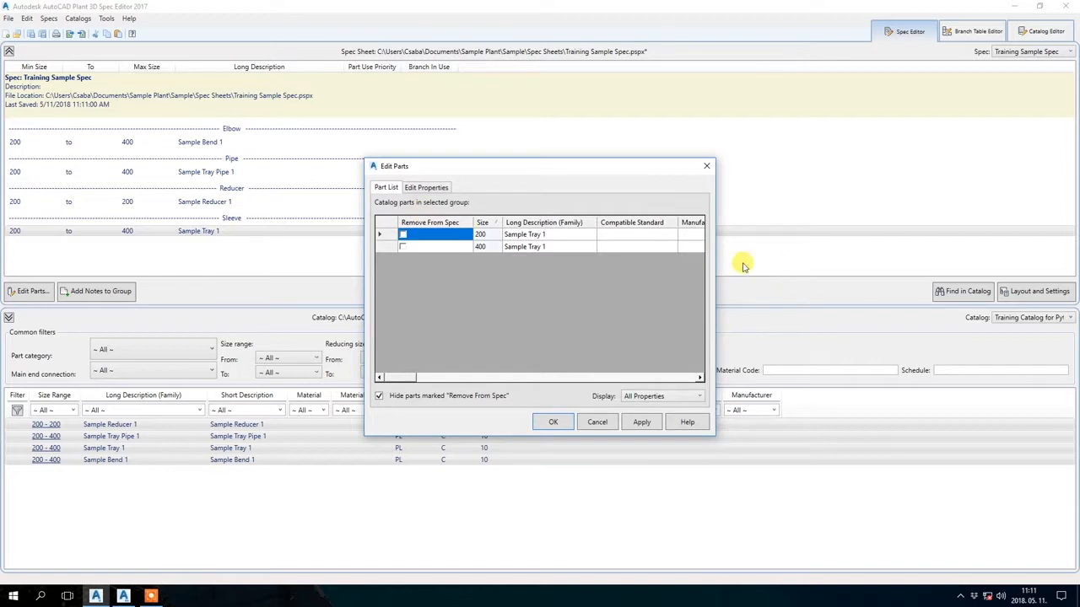
{"action": "left_click_drag", "start_coordinate": [722, 266], "coordinate": [978, 266]}
{"action": "left_click_drag", "start_coordinate": [595, 178], "coordinate": [336, 194]}
{"action": "left_click_drag", "start_coordinate": [223, 399], "coordinate": [400, 370]}
{"action": "left_click", "coordinate": [554, 252]}
{"action": "left_click", "coordinate": [565, 251]}
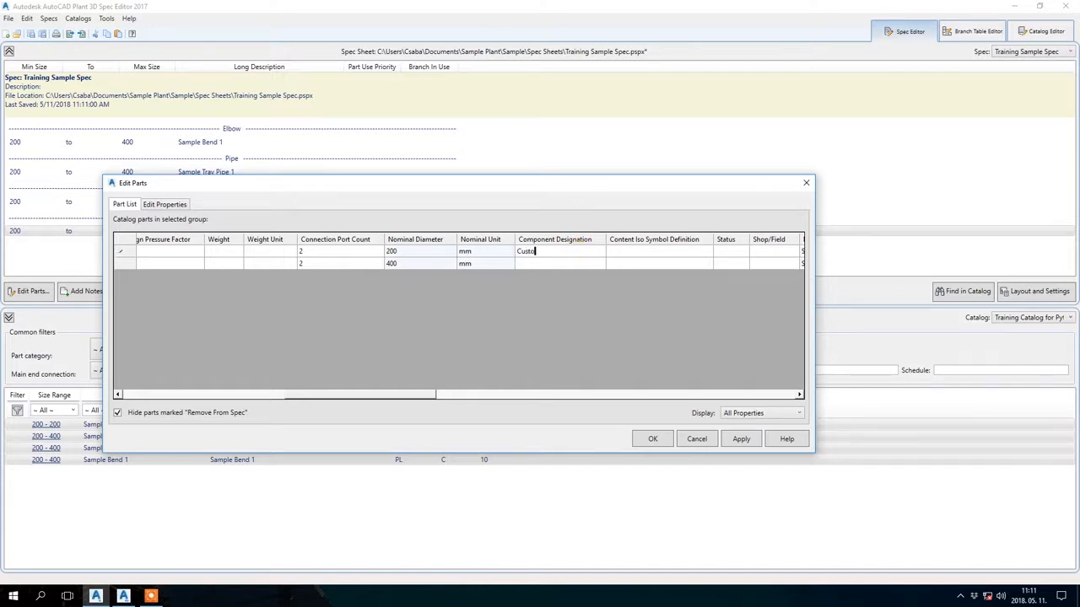
- Copy the Custom designation to the sleeve's 400 size, accept the part edits and save the spec
{"action": "double_click", "coordinate": [571, 251]}
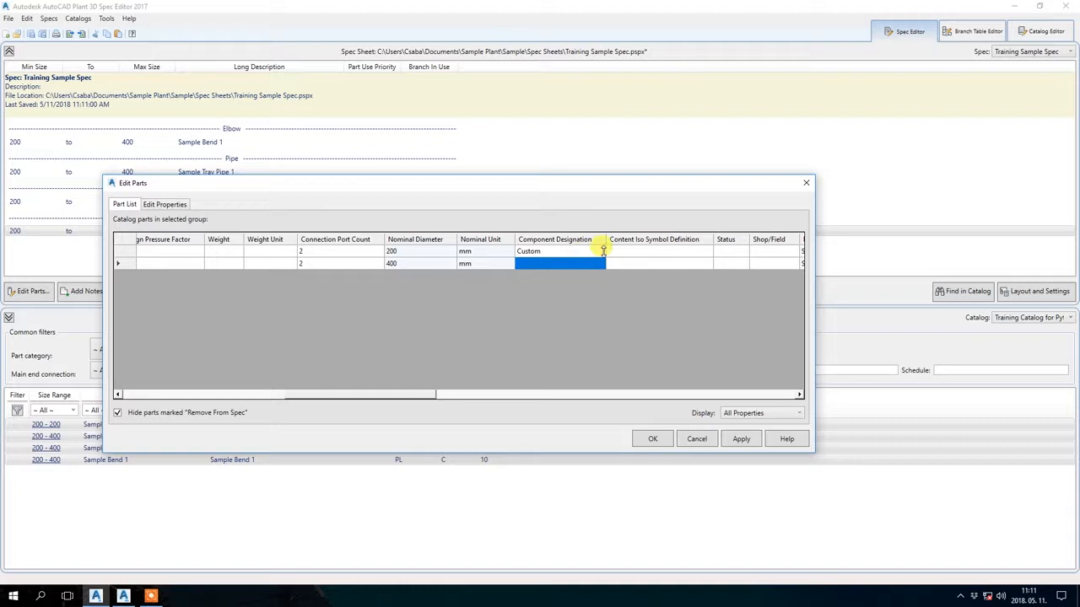
{"action": "key", "text": "ctrl+c"}
{"action": "left_click", "coordinate": [567, 264]}
{"action": "key", "text": "ctrl+v"}
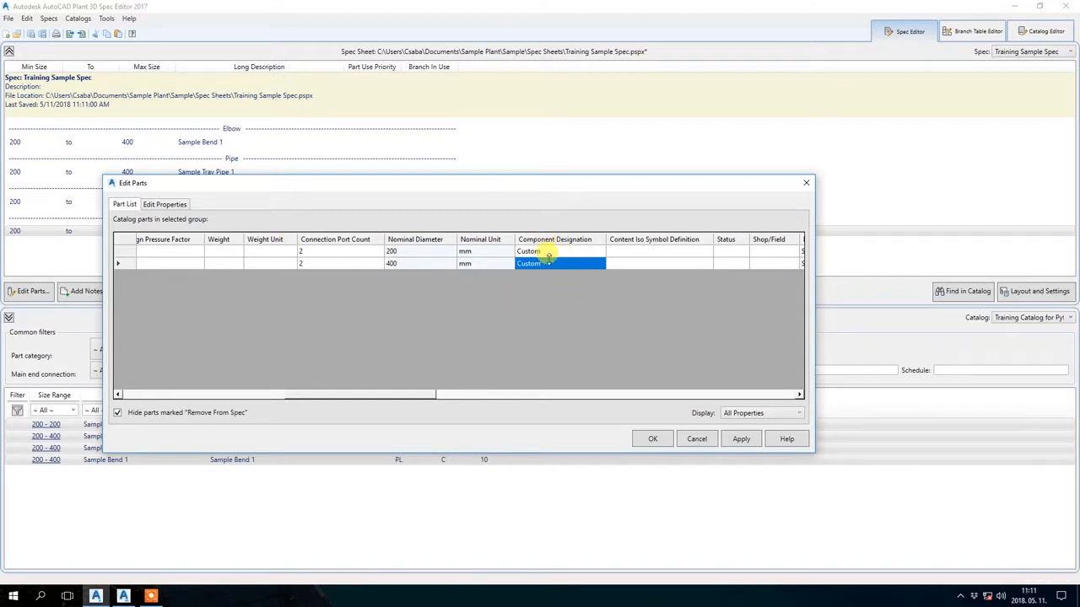
{"action": "left_click", "coordinate": [655, 440]}
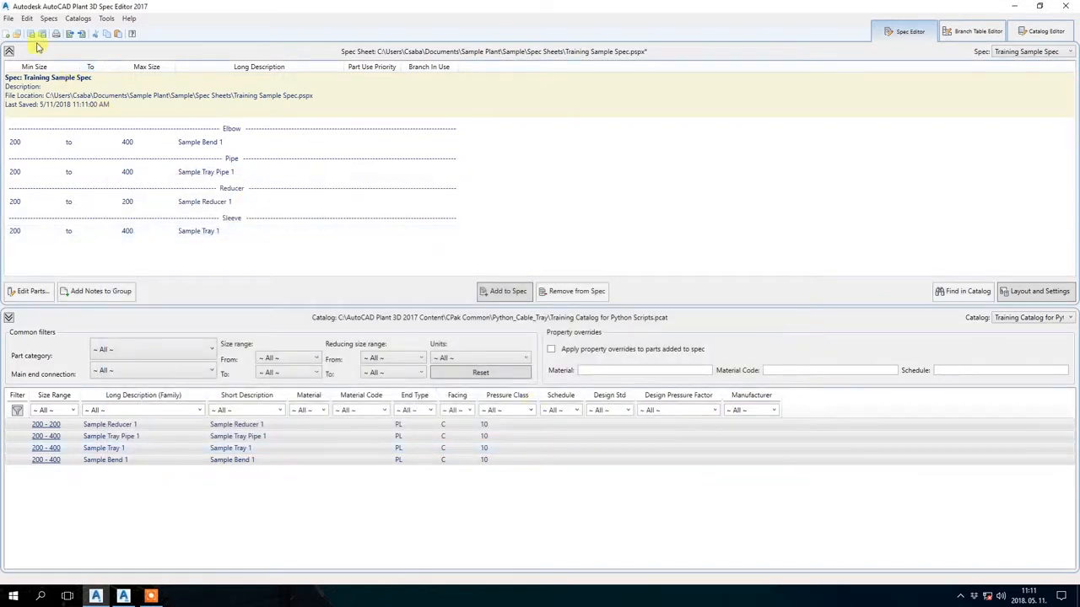
{"action": "key", "text": "ctrl+s"}
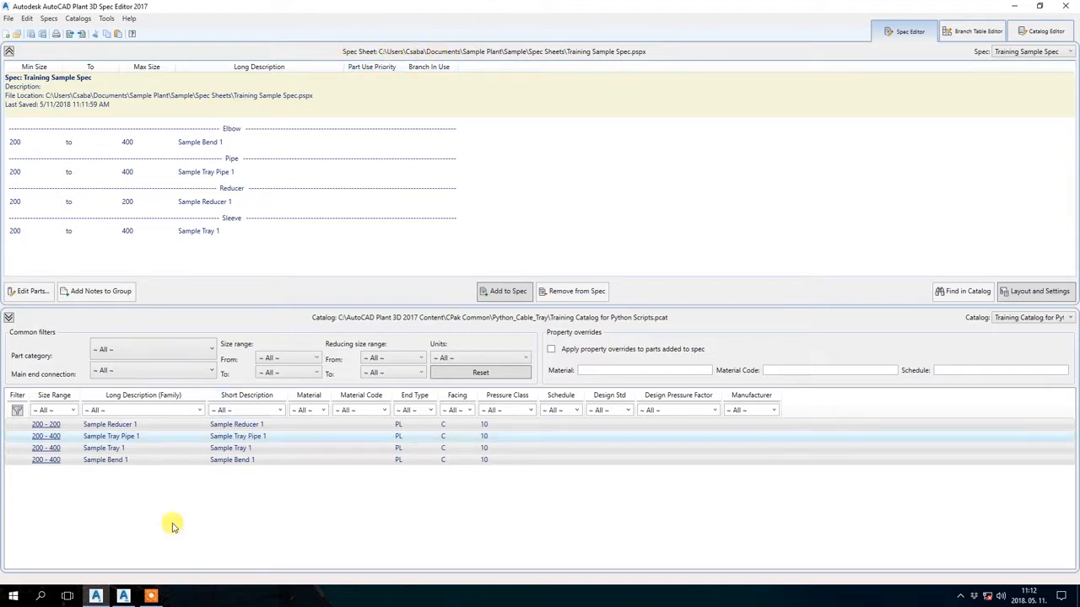
- Switch to AutoCAD Plant 3D and open the Sample drawing from the project's Plant 3D Drawings
{"action": "left_click", "coordinate": [125, 596]}
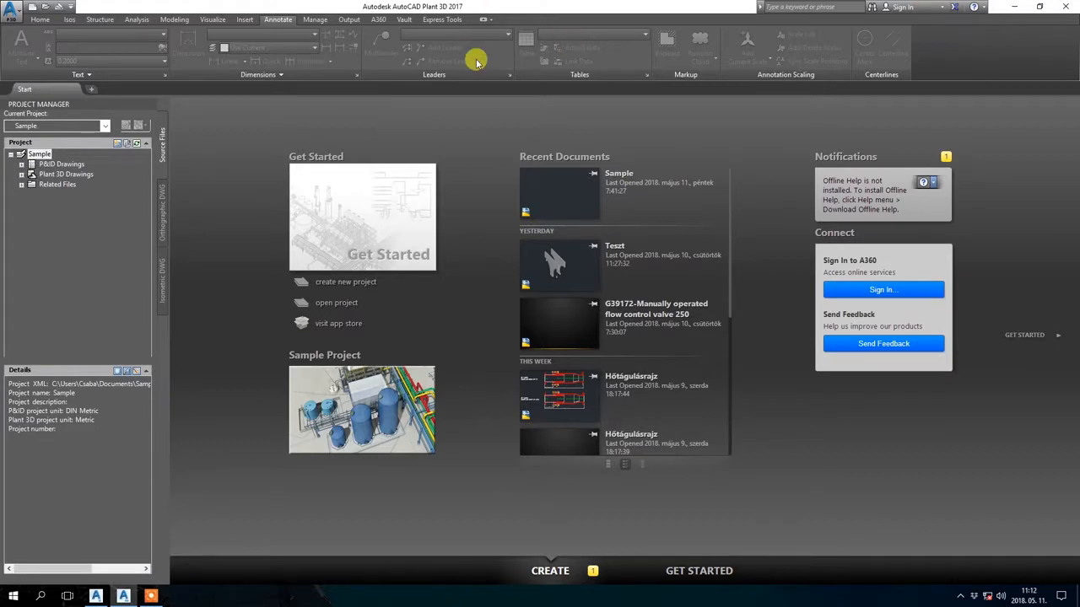
{"action": "double_click", "coordinate": [34, 173]}
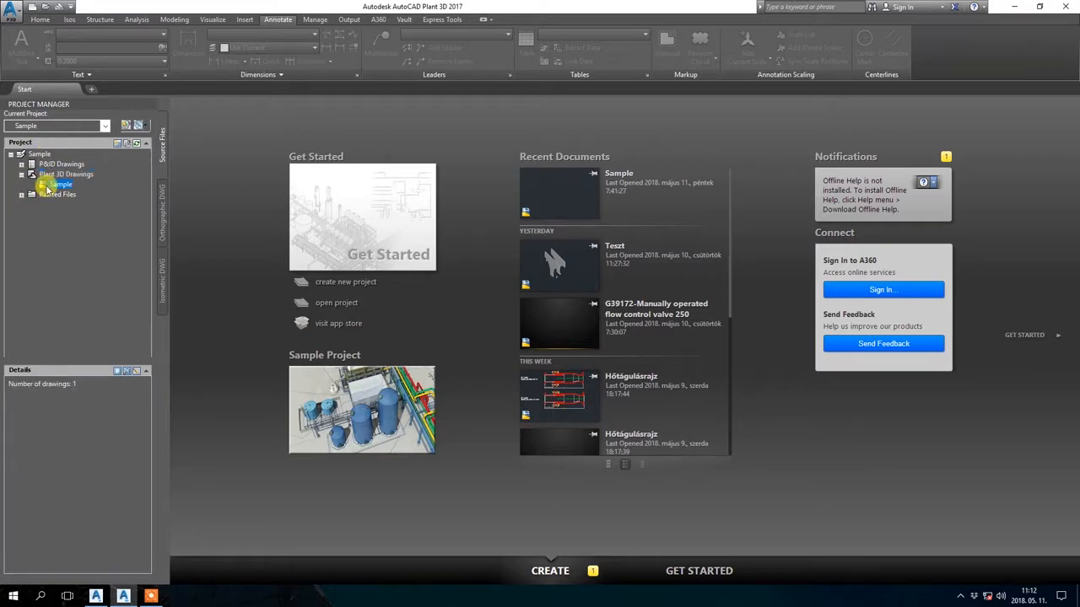
{"action": "left_click", "coordinate": [63, 185]}
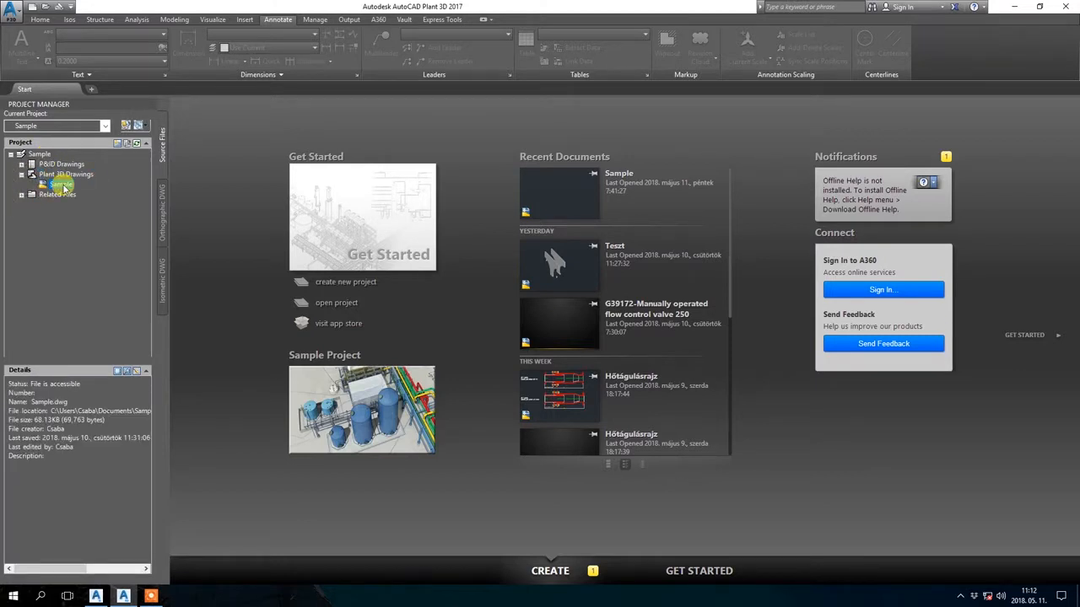
{"action": "double_click", "coordinate": [63, 186]}
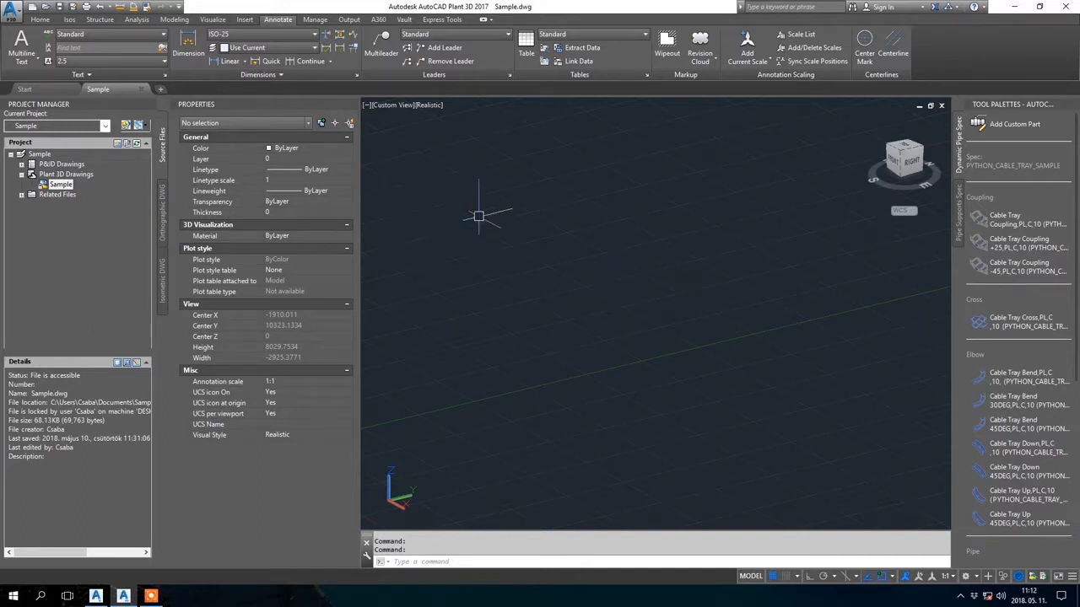
- Make Training Sample Spec the current pipe spec with size 200
{"action": "scroll", "coordinate": [479, 216], "scroll_direction": "down", "scroll_amount": 2}
{"action": "left_click", "coordinate": [44, 20]}
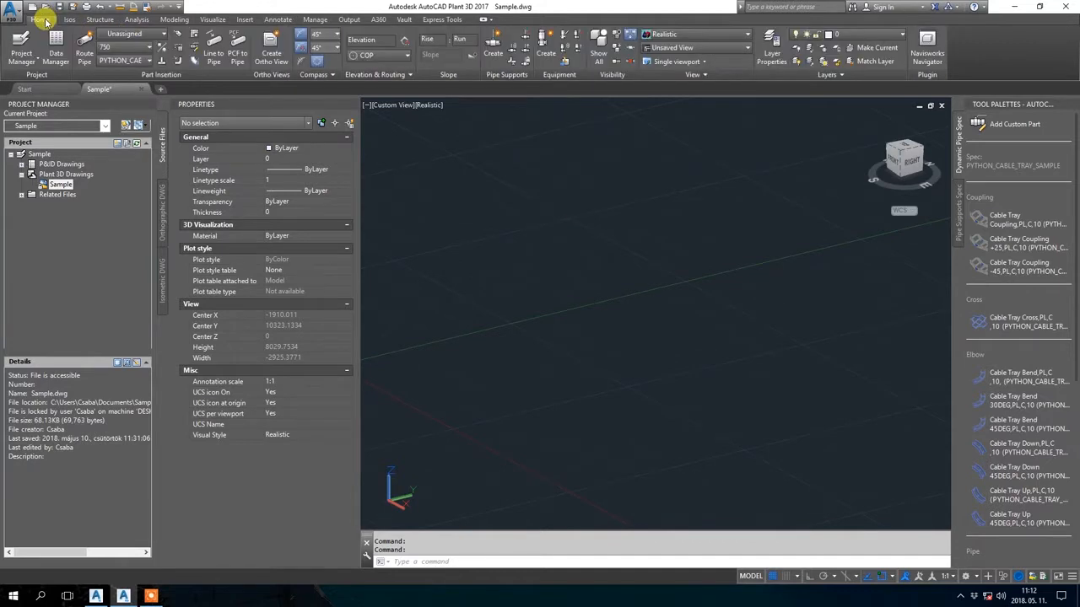
{"action": "left_click", "coordinate": [119, 62]}
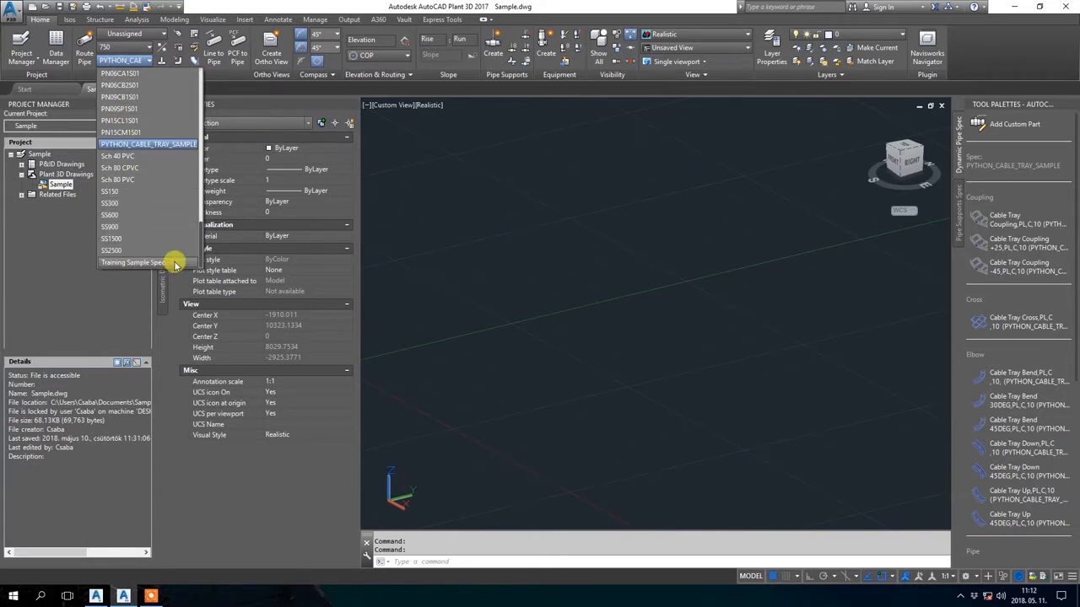
{"action": "left_click", "coordinate": [175, 265]}
{"action": "left_click", "coordinate": [147, 48]}
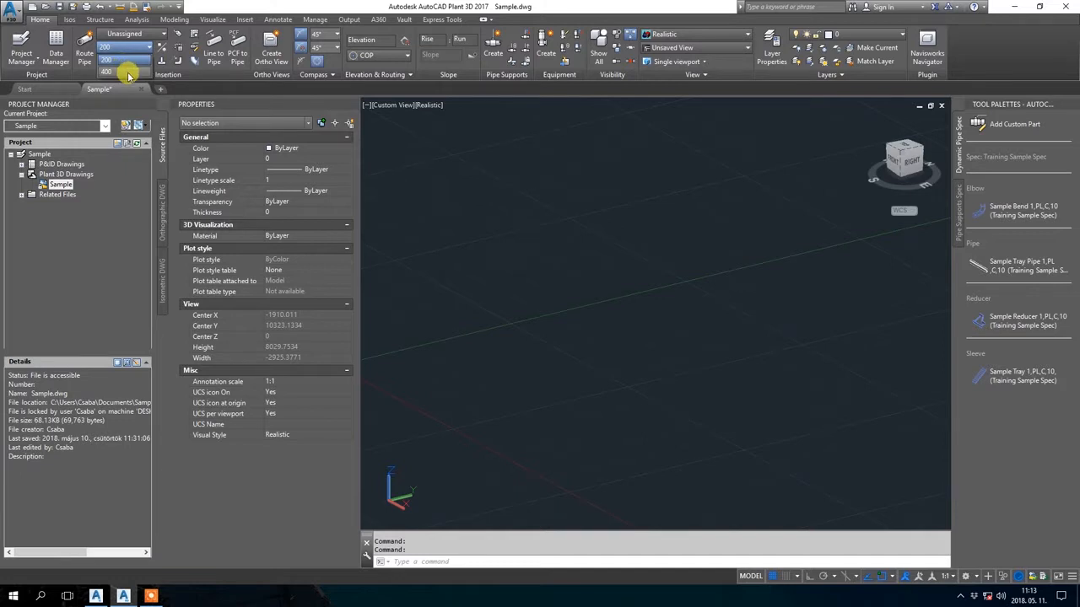
{"action": "left_click", "coordinate": [662, 267]}
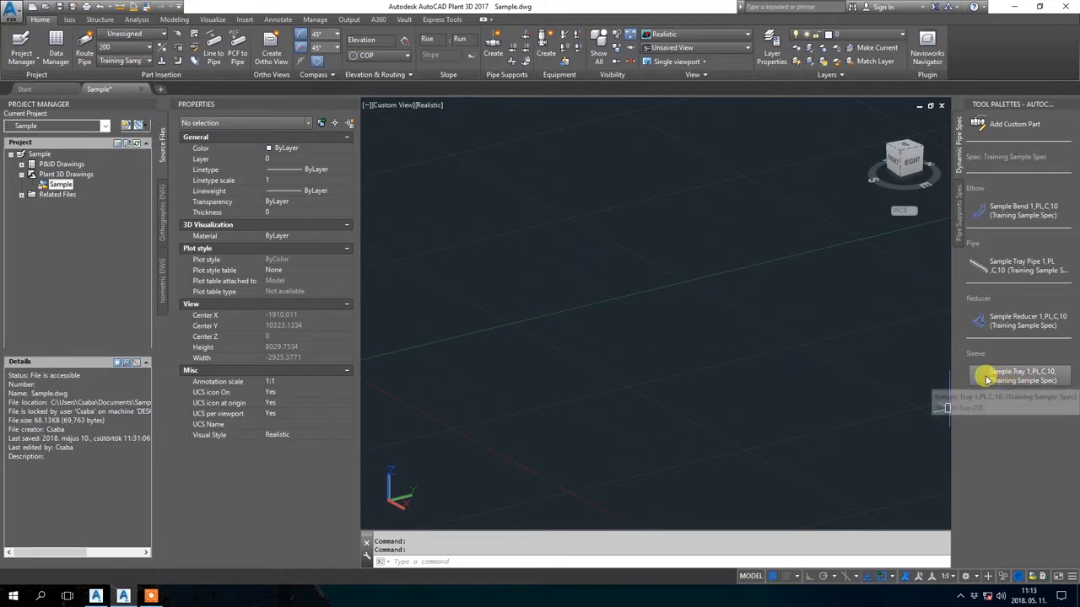
- Insert one Sample Tray 1 sleeve from the spec in the empty model space
{"action": "left_click", "coordinate": [1020, 376]}
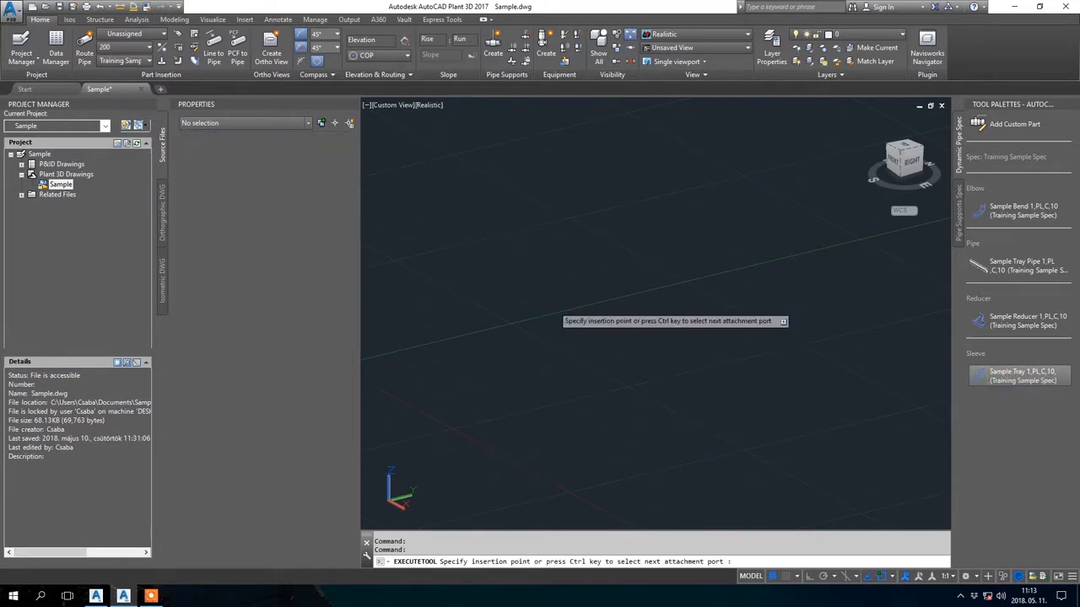
{"action": "left_click", "coordinate": [538, 305]}
{"action": "left_click", "coordinate": [747, 433]}
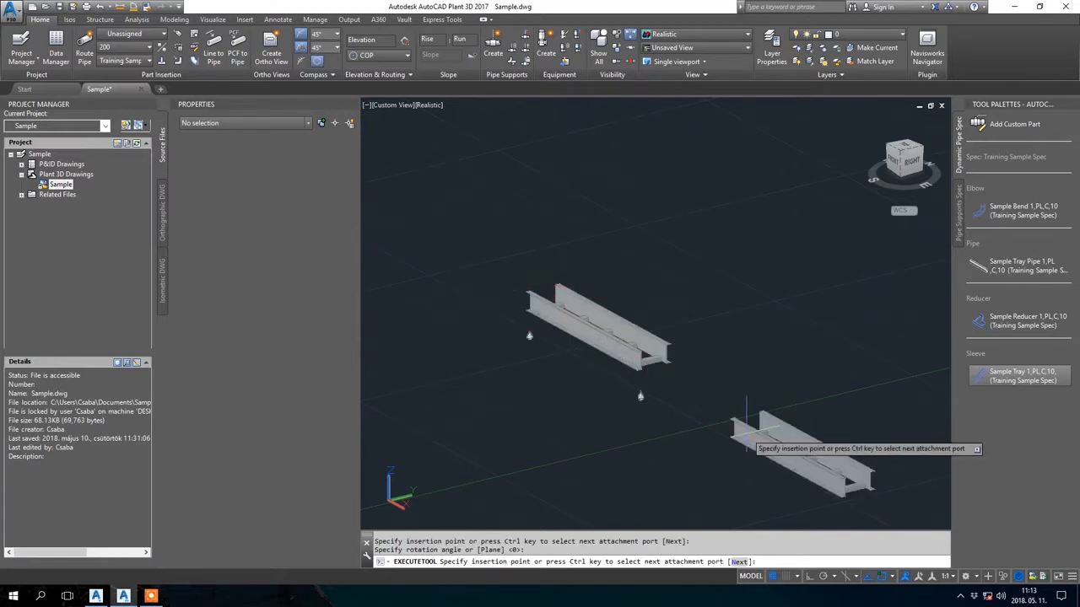
{"action": "key", "text": "Escape"}
{"action": "middle_click_drag", "start_coordinate": [652, 286], "coordinate": [650, 312], "text": "shift"}
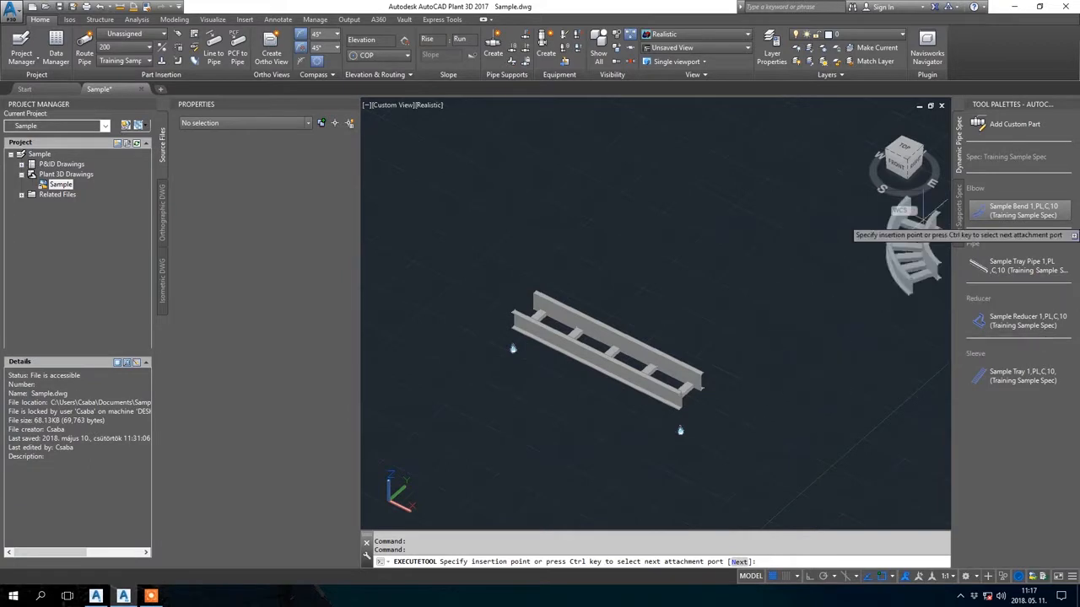
{"action": "left_click", "coordinate": [991, 211]}
{"action": "key", "text": "Escape"}
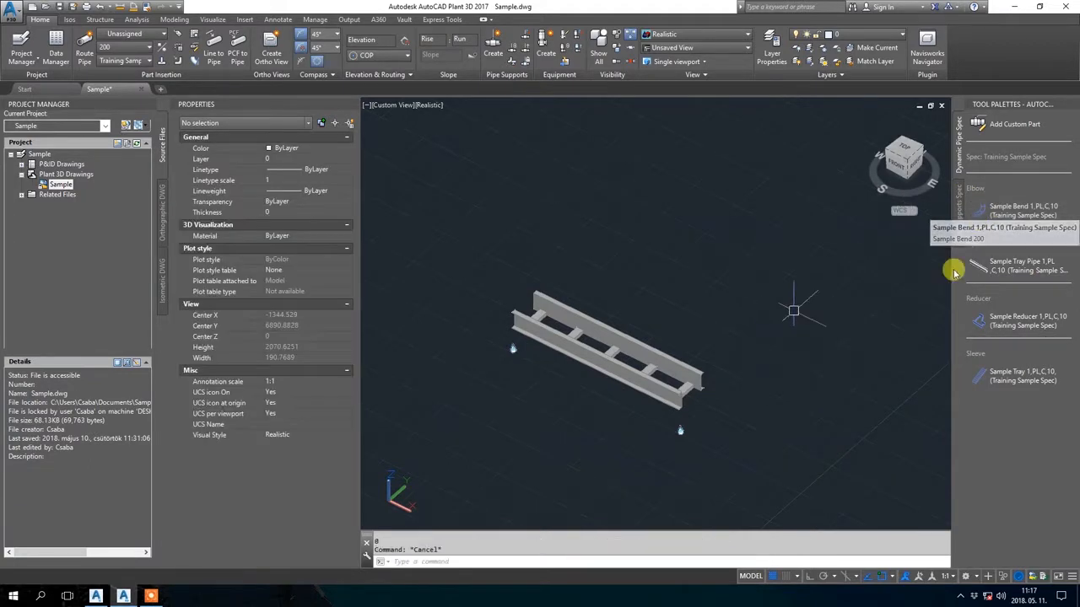
- Insert Sample Bend 1 from the spec and attach it to the free end of the placed tray
{"action": "left_click", "coordinate": [991, 217]}
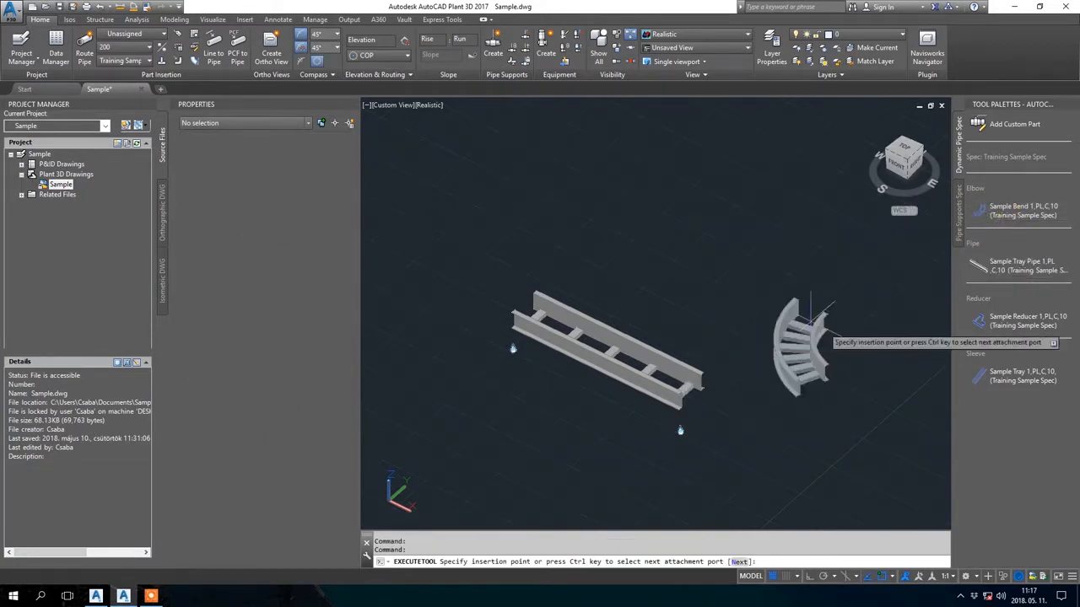
{"action": "left_click", "coordinate": [690, 396]}
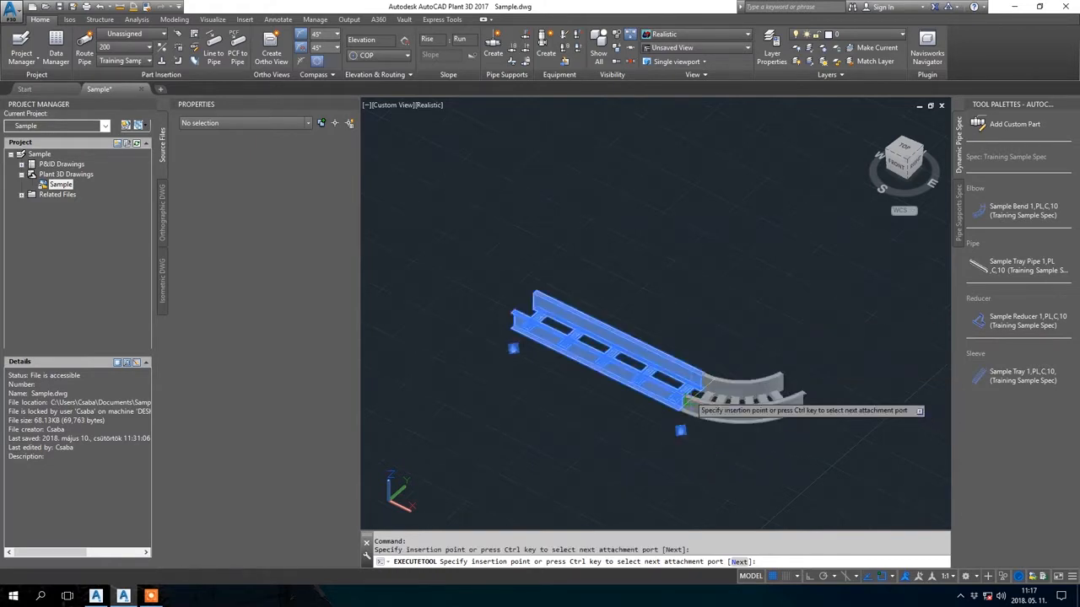
{"action": "left_click", "coordinate": [689, 396]}
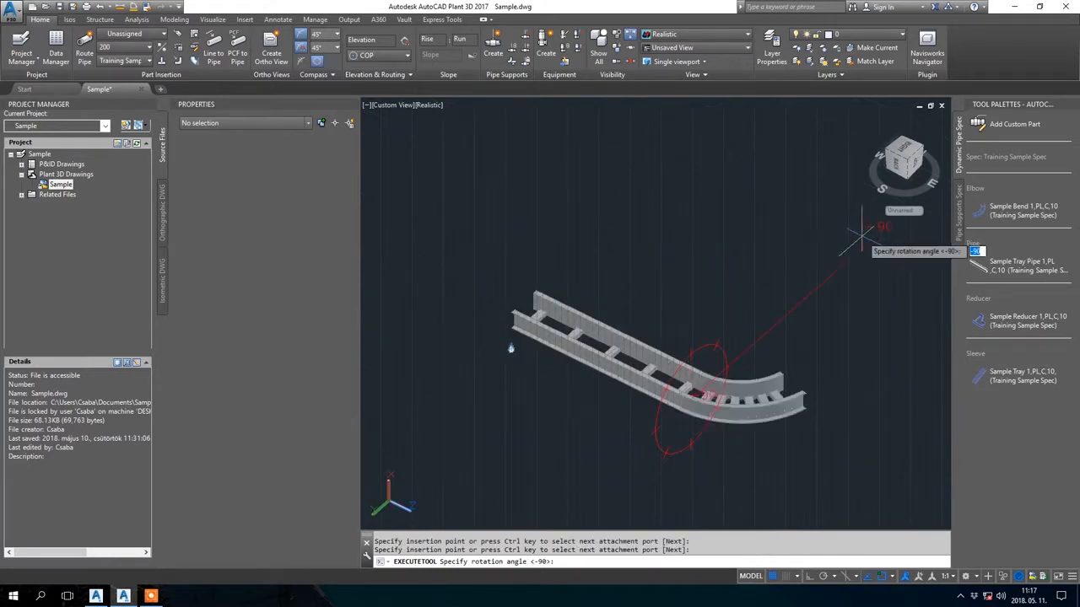
- Attach a second Sample Tray 1 sleeve to the free end of the bend
{"action": "left_click", "coordinate": [981, 376]}
{"action": "middle_click_drag", "start_coordinate": [889, 389], "coordinate": [673, 396]}
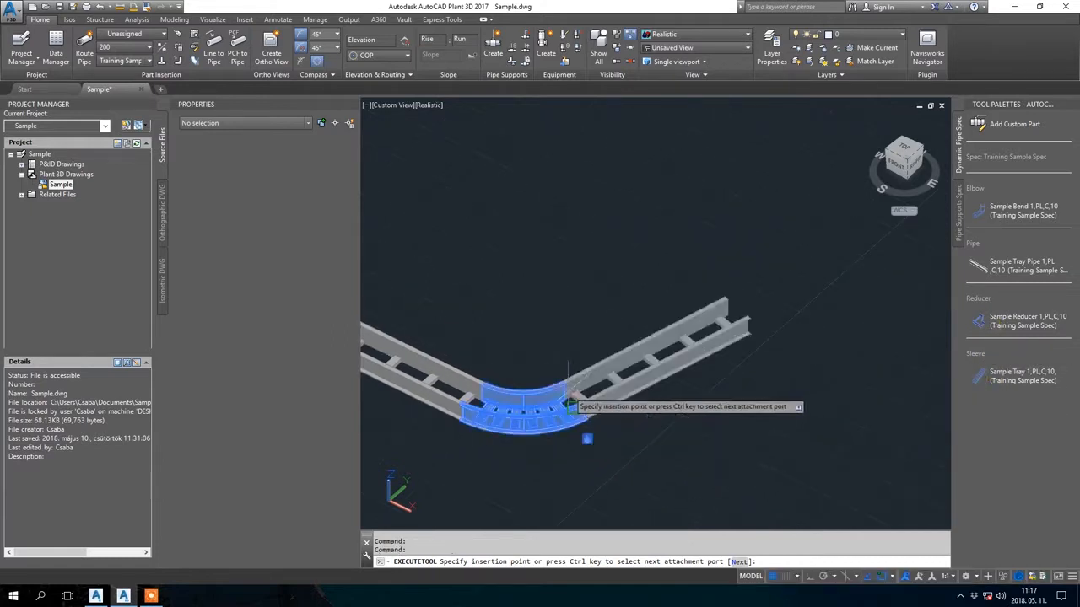
{"action": "left_click", "coordinate": [568, 397]}
{"action": "left_click", "coordinate": [592, 211]}
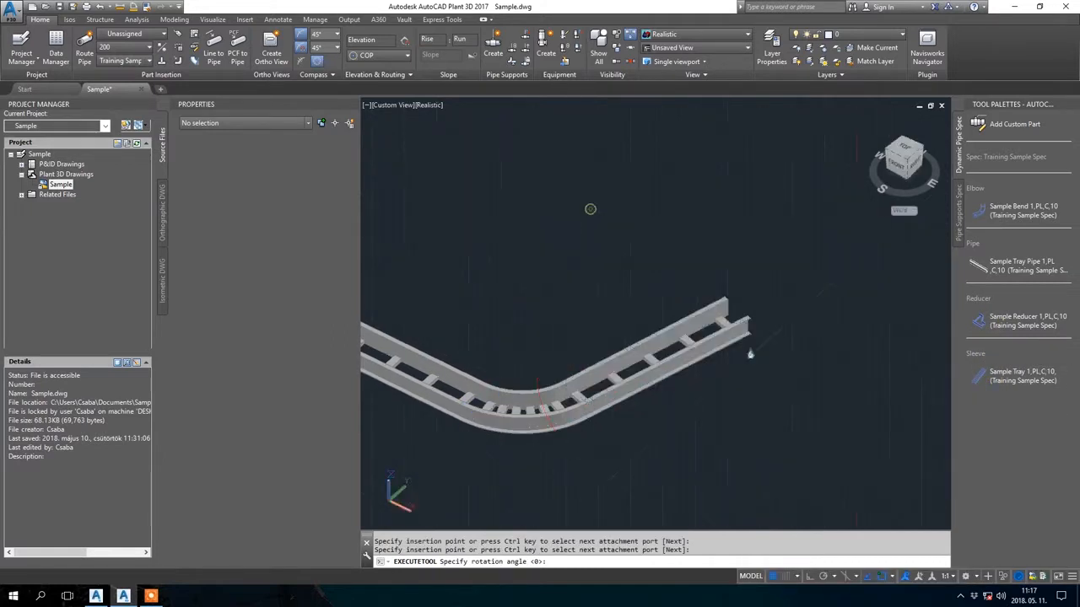
{"action": "key", "text": "Escape"}
- Attach Sample Reducer 1 to the free end of the second tray
{"action": "middle_click_drag", "start_coordinate": [650, 315], "coordinate": [616, 314], "text": "shift"}
{"action": "left_click", "coordinate": [977, 319]}
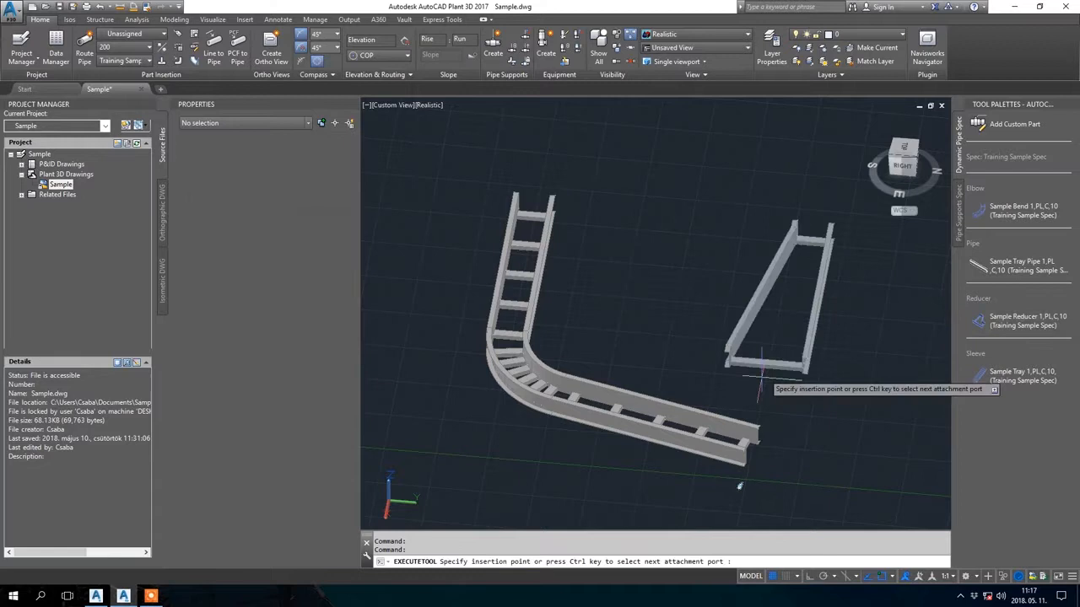
{"action": "middle_click_drag", "start_coordinate": [784, 384], "coordinate": [649, 333]}
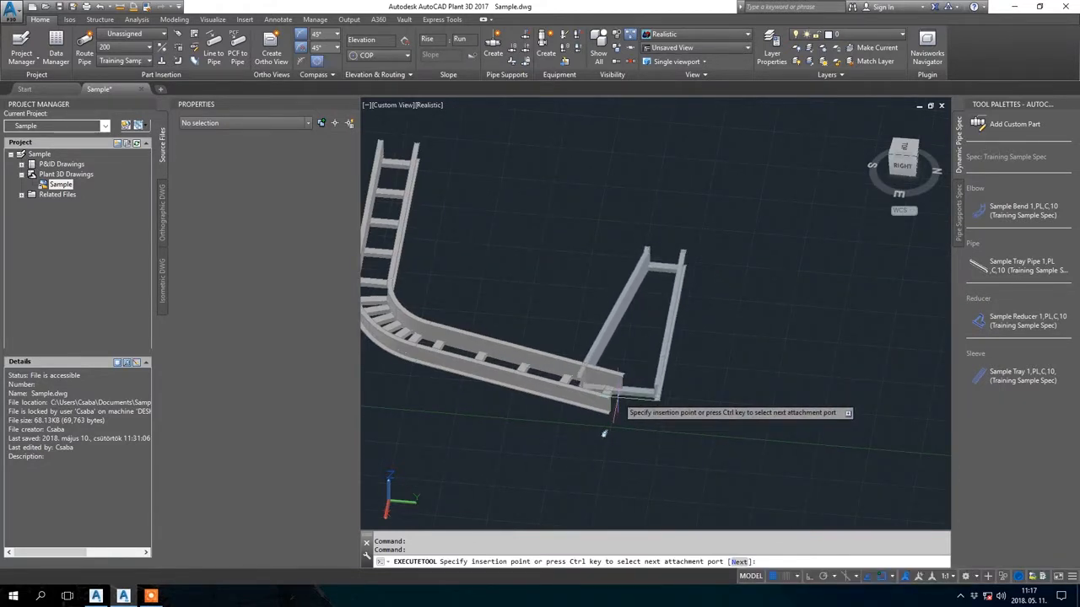
{"action": "scroll", "coordinate": [634, 393], "scroll_direction": "up", "scroll_amount": 4}
{"action": "left_click", "coordinate": [630, 382]}
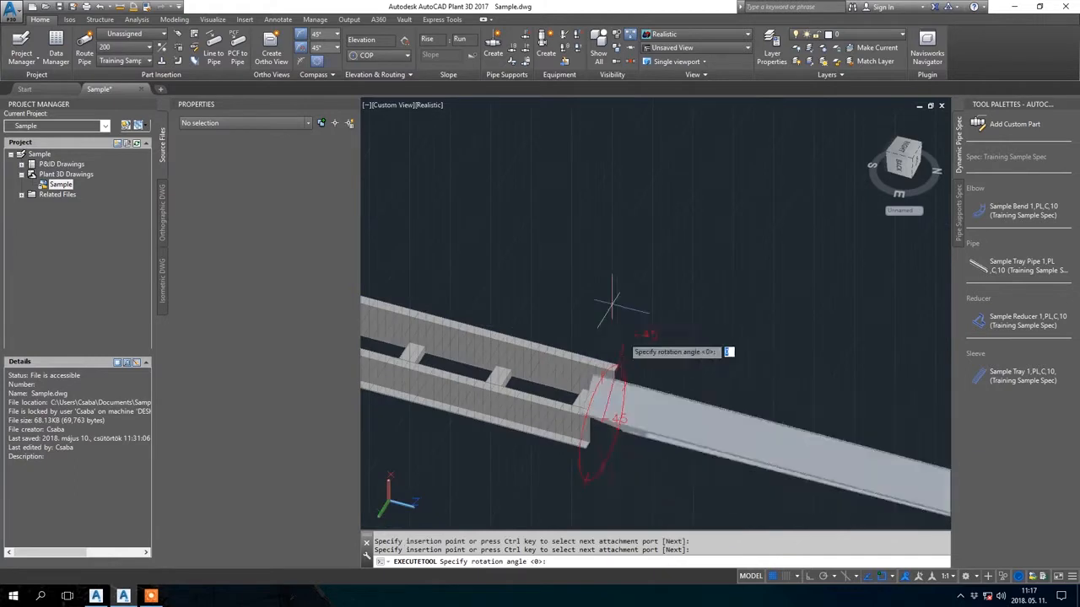
{"action": "left_click", "coordinate": [602, 237]}
{"action": "scroll", "coordinate": [609, 215], "scroll_direction": "down", "scroll_amount": 2}
{"action": "key", "text": "Escape"}
{"action": "middle_click_drag", "start_coordinate": [663, 313], "coordinate": [750, 312], "text": "shift"}
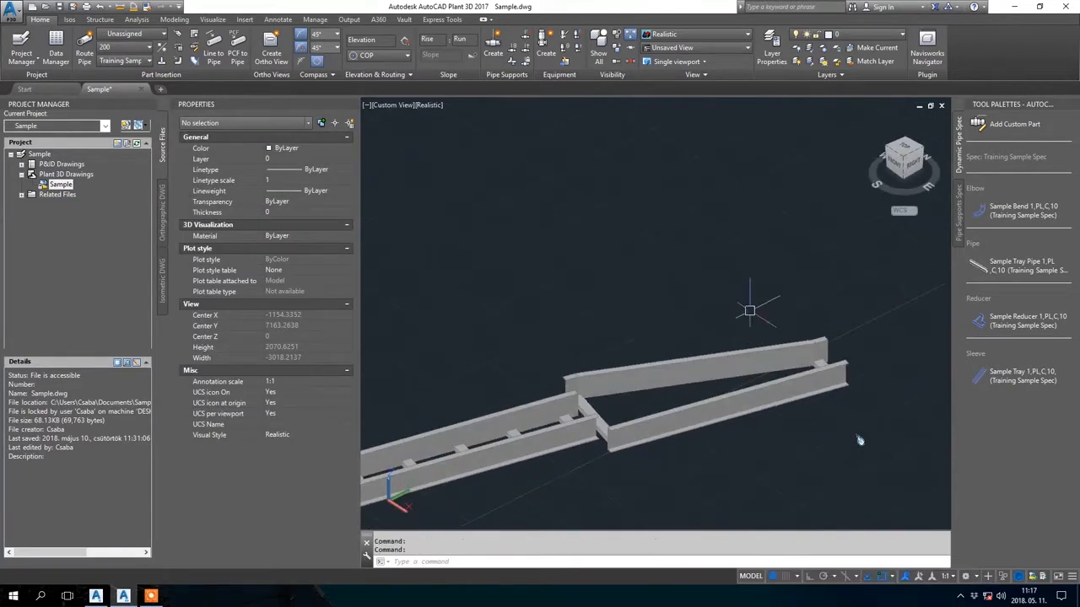
- Delete the reducer from the end of the second tray and save the drawing
{"action": "left_click", "coordinate": [727, 348]}
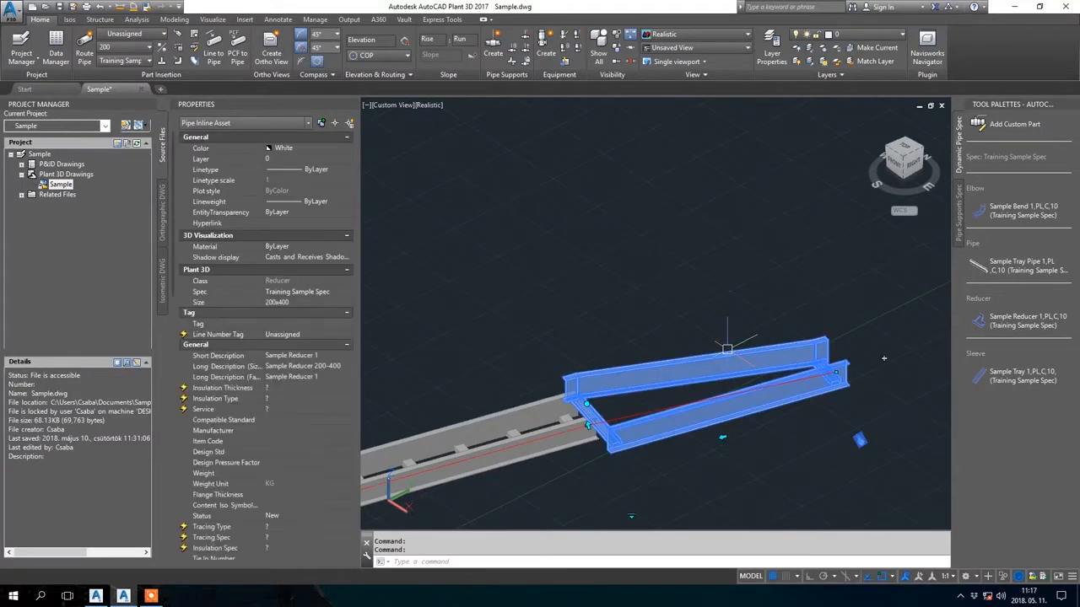
{"action": "key", "text": "Delete"}
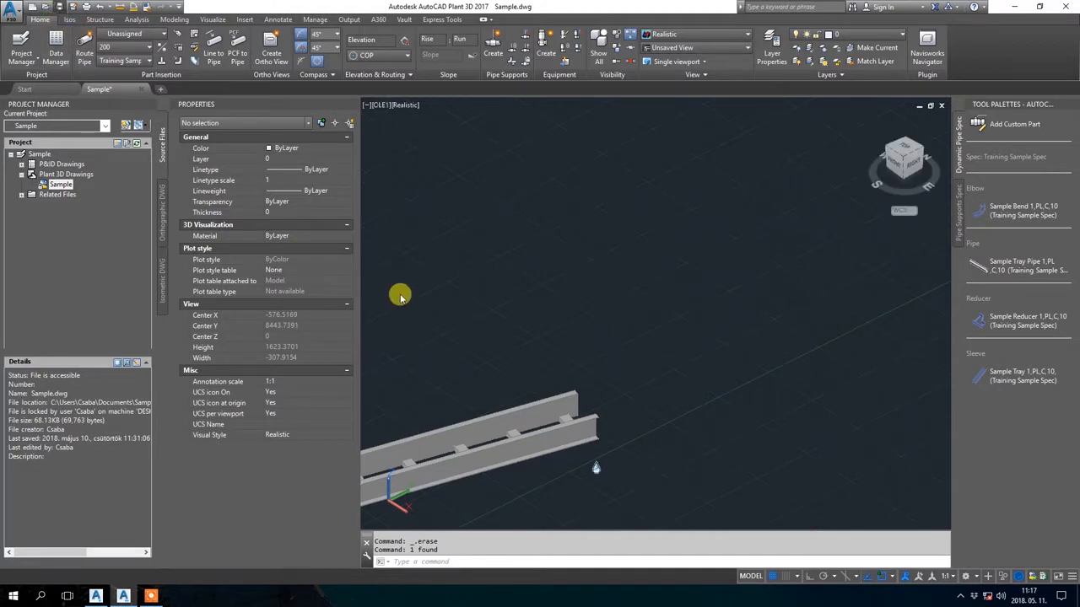
{"action": "key", "text": "ctrl+s"}
- Purge all unused items from the Sample drawing and close the Purge dialog
{"action": "type", "text": "purgerge"}
{"action": "key", "text": "Return"}
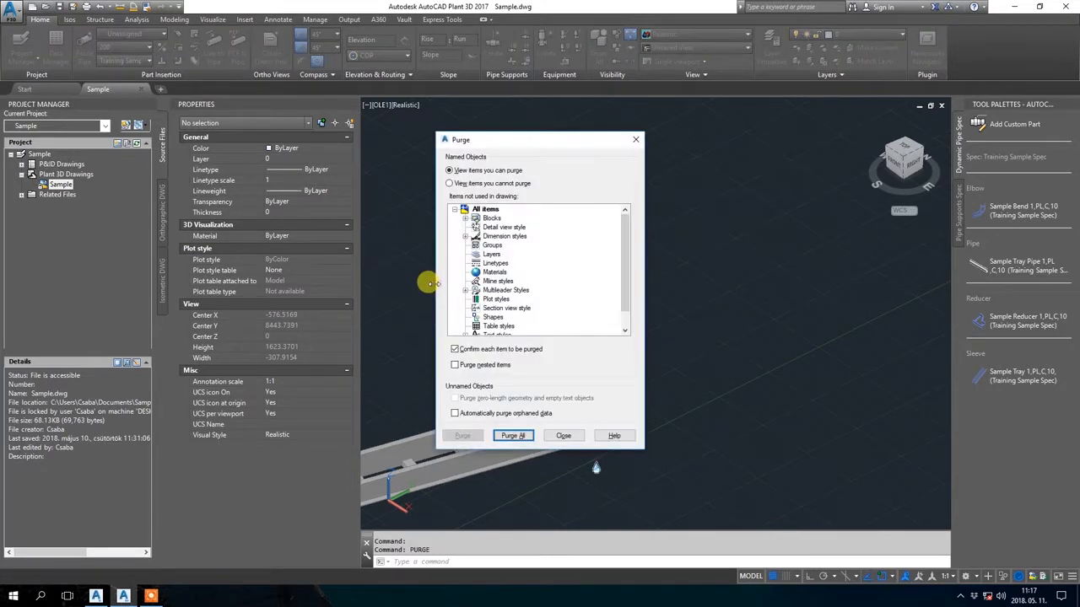
{"action": "left_click", "coordinate": [516, 436]}
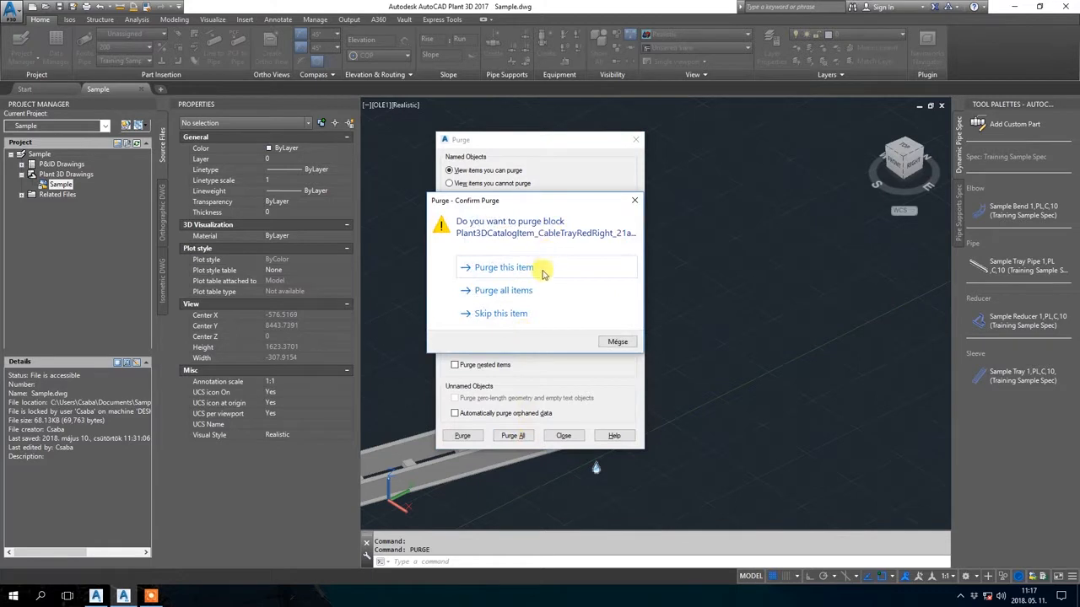
{"action": "left_click", "coordinate": [544, 304]}
{"action": "left_click", "coordinate": [564, 436]}
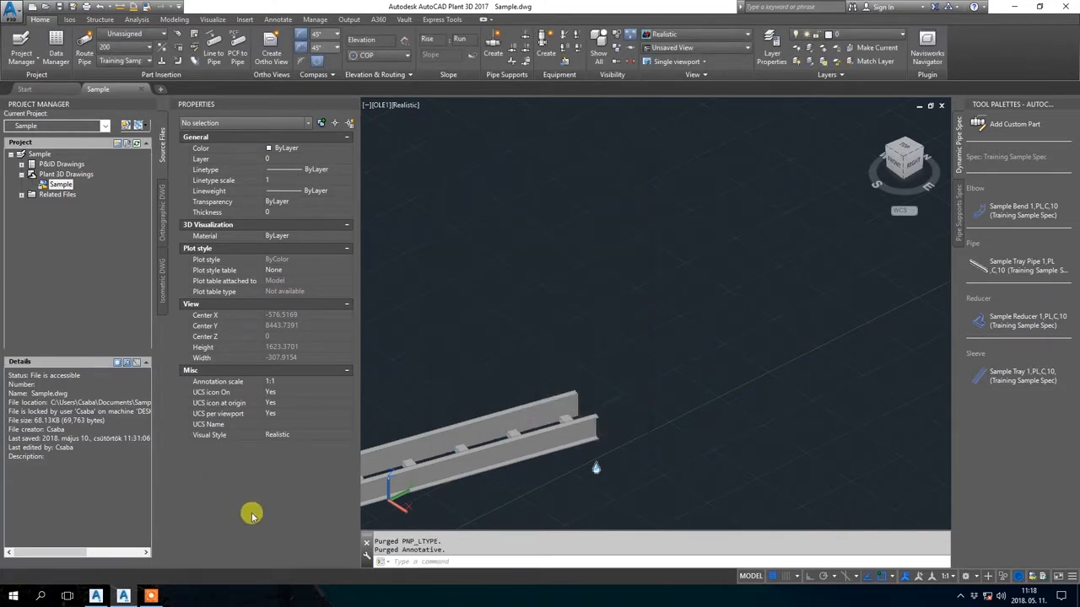
{"action": "left_click", "coordinate": [135, 62]}
{"action": "left_click", "coordinate": [143, 62]}
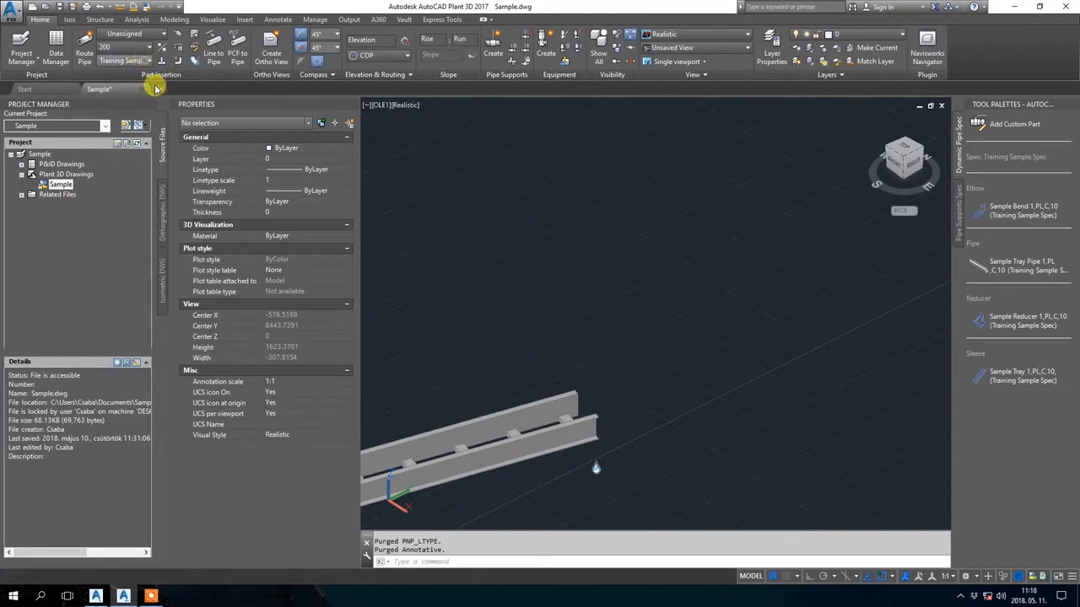
- Switch to Plant 3D Spec Editor and set Sample Reducer 1's Port 1 nominal diameter and matching pipe OD to 400 in the catalog
{"action": "left_click", "coordinate": [96, 595]}
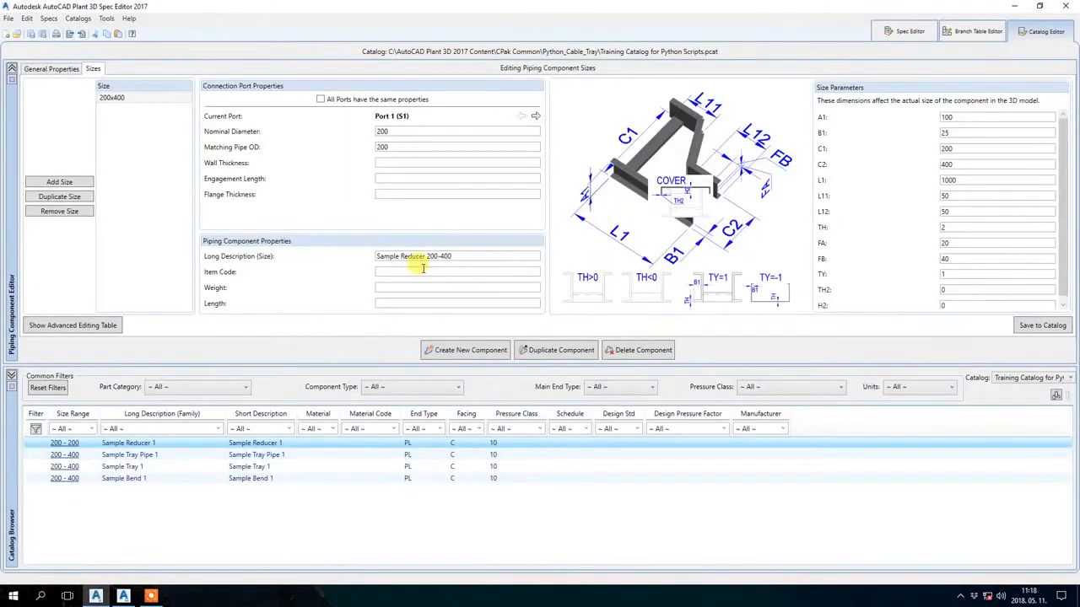
{"action": "left_click", "coordinate": [978, 31]}
{"action": "left_click", "coordinate": [910, 31]}
{"action": "left_click", "coordinate": [1044, 32]}
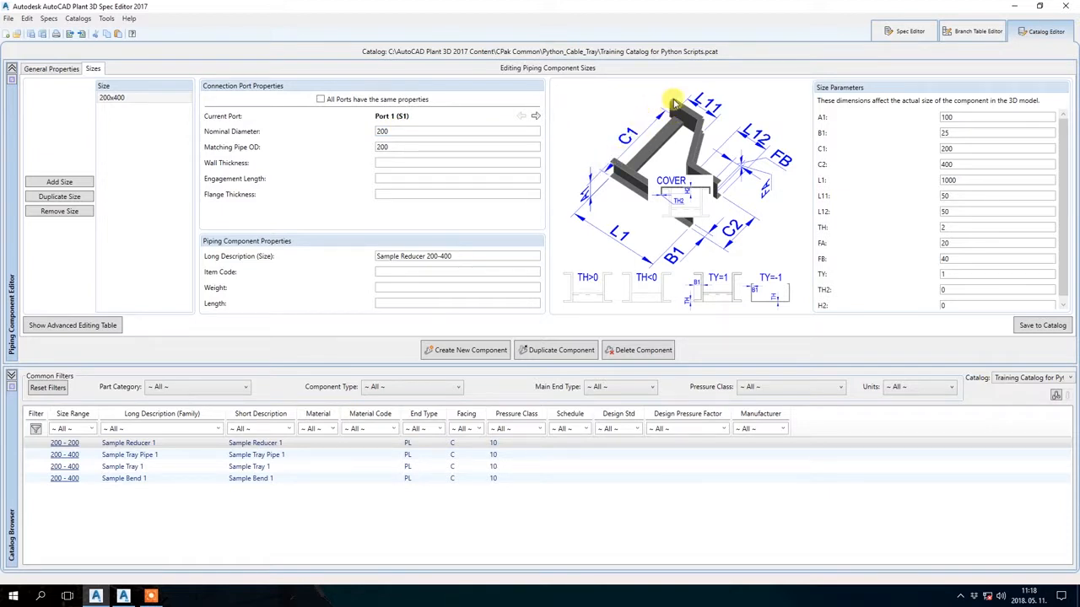
{"action": "double_click", "coordinate": [407, 131]}
{"action": "type", "text": "400"}
{"action": "left_click_drag", "start_coordinate": [430, 147], "coordinate": [373, 147]}
{"action": "type", "text": "0-"}
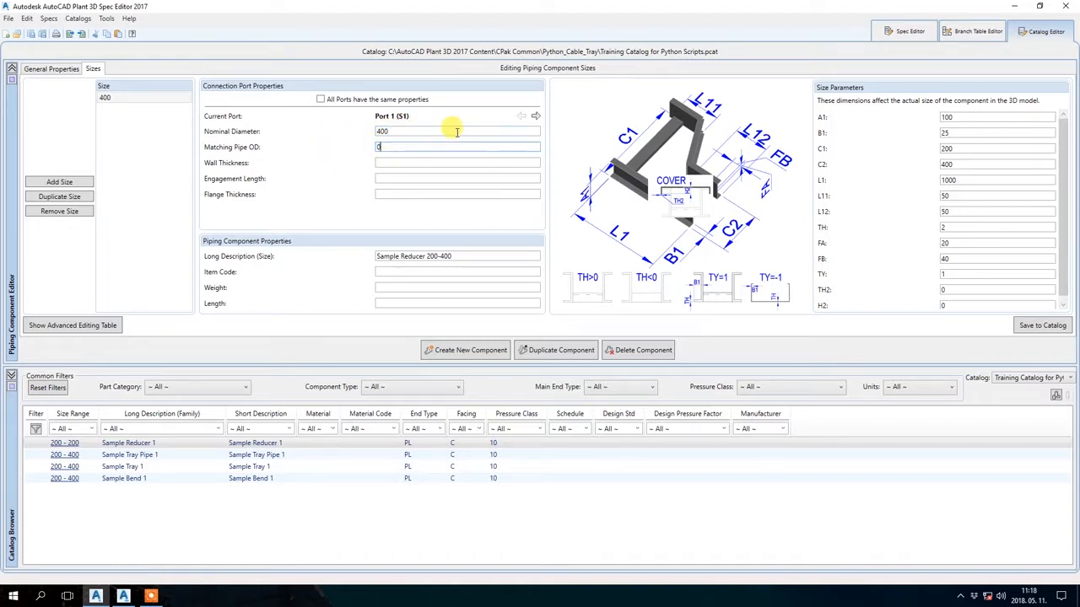
{"action": "type", "text": "400"}
- Set the reducer's Port 2 nominal diameter and matching pipe OD to 200
{"action": "left_click", "coordinate": [534, 116]}
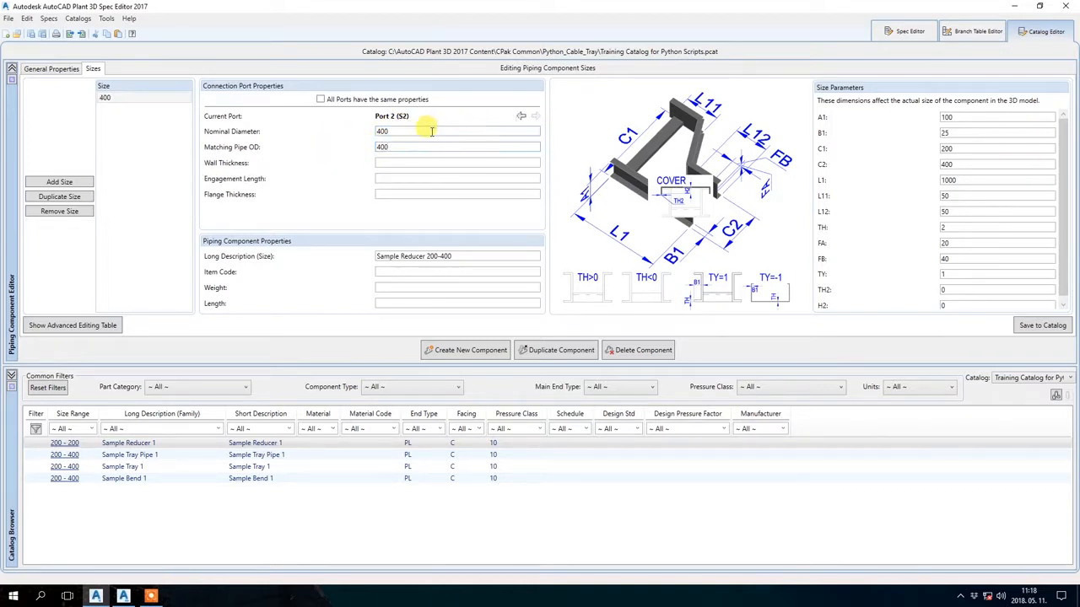
{"action": "double_click", "coordinate": [431, 131]}
{"action": "type", "text": "200"}
{"action": "left_click_drag", "start_coordinate": [398, 147], "coordinate": [339, 147]}
{"action": "type", "text": "200"}
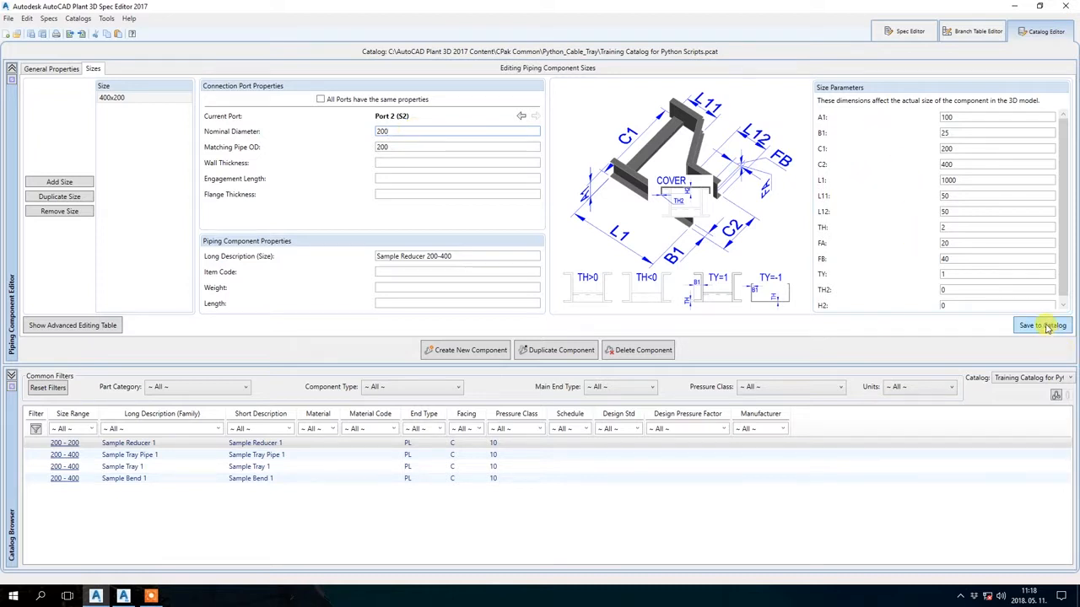
- Set the reducer's L1 size parameter to 400 and save the component to the catalog
{"action": "left_click_drag", "start_coordinate": [951, 180], "coordinate": [827, 182]}
{"action": "type", "text": "40"}
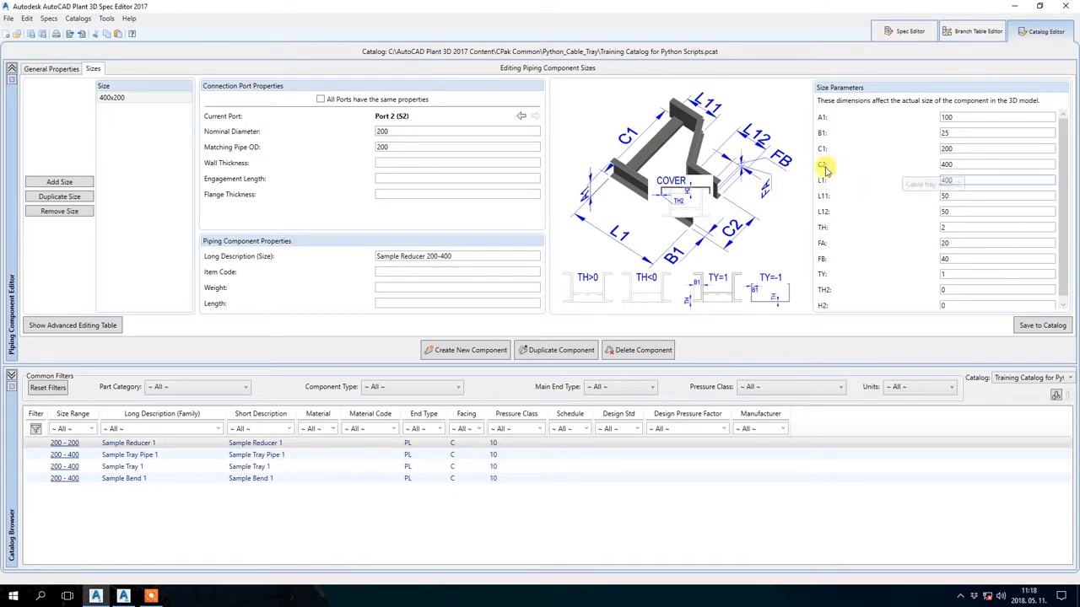
{"action": "left_click", "coordinate": [1021, 326]}
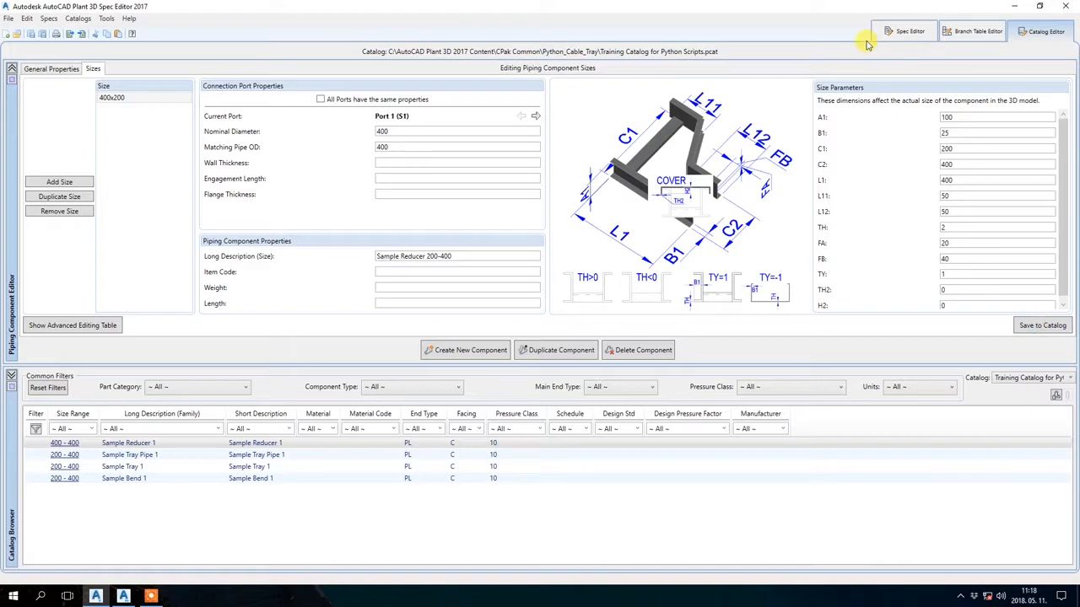
{"action": "left_click", "coordinate": [1014, 6]}
{"action": "scroll", "coordinate": [658, 302], "scroll_direction": "down", "scroll_amount": 2}
{"action": "middle_click_drag", "start_coordinate": [636, 335], "coordinate": [541, 317], "text": "shift"}
{"action": "left_click", "coordinate": [124, 596]}
- Replace Sample Reducer 1 in Training Sample Spec with the edited reducer from the catalog
{"action": "left_click", "coordinate": [906, 32]}
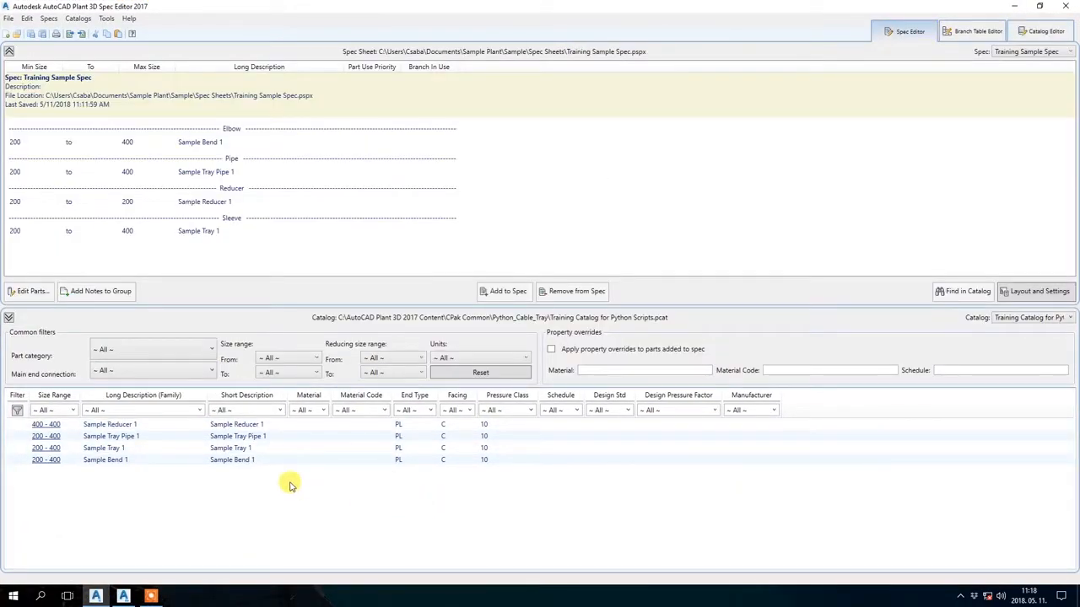
{"action": "left_click", "coordinate": [234, 204]}
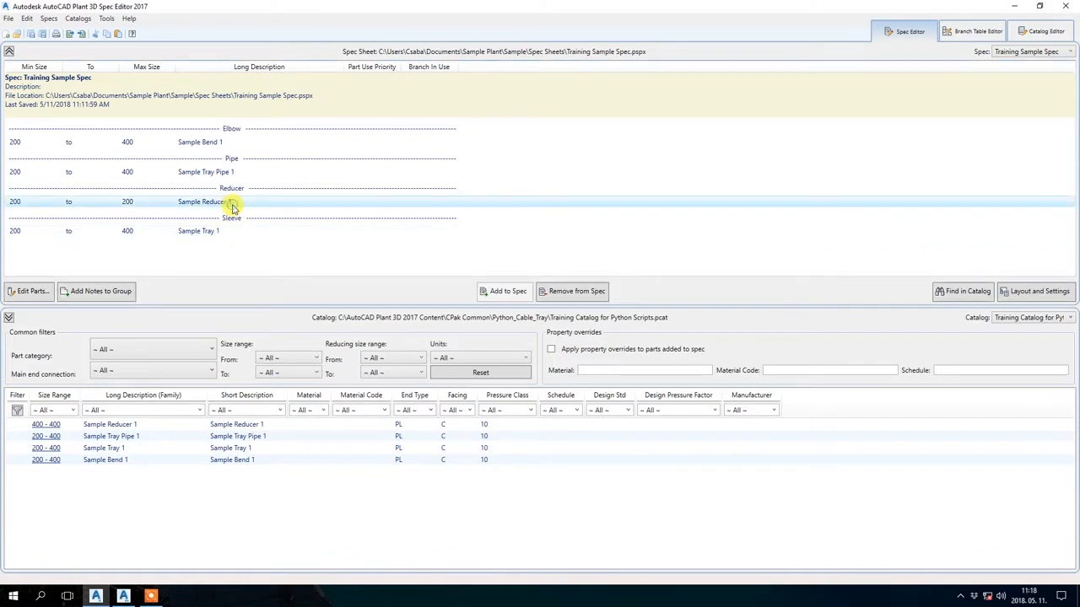
{"action": "left_click", "coordinate": [572, 291]}
{"action": "left_click", "coordinate": [287, 424]}
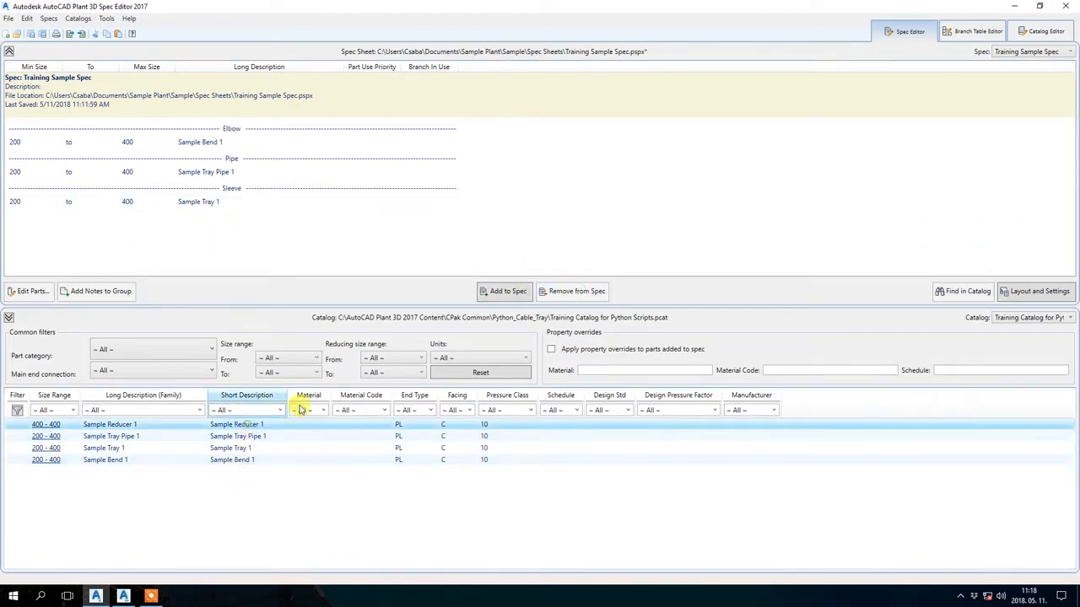
{"action": "left_click", "coordinate": [509, 293]}
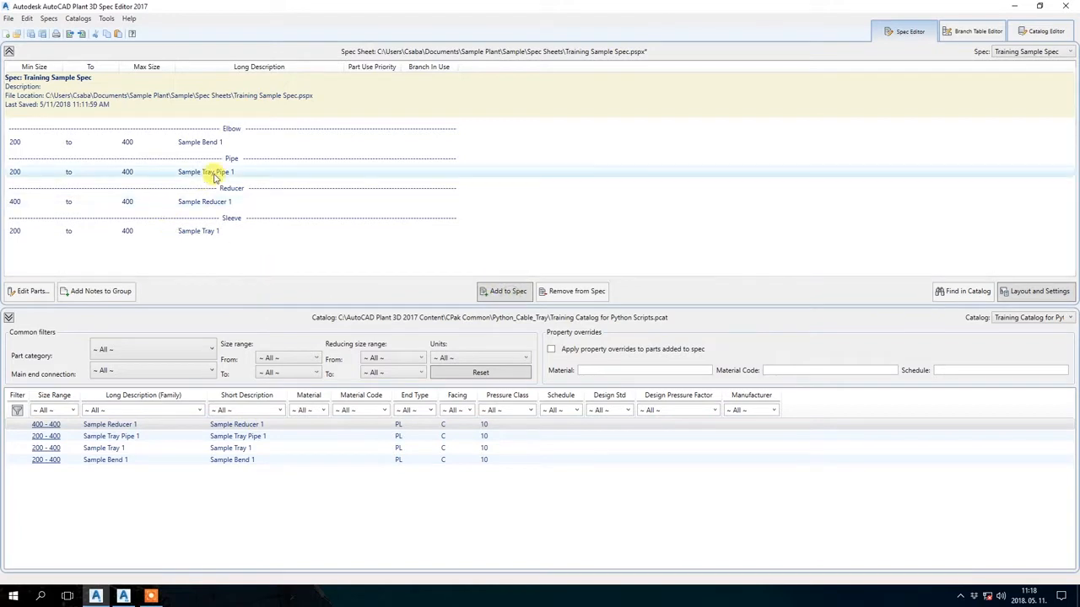
- Review the part properties of the Sample Tray 1 sleeve and save the spec
{"action": "double_click", "coordinate": [182, 231]}
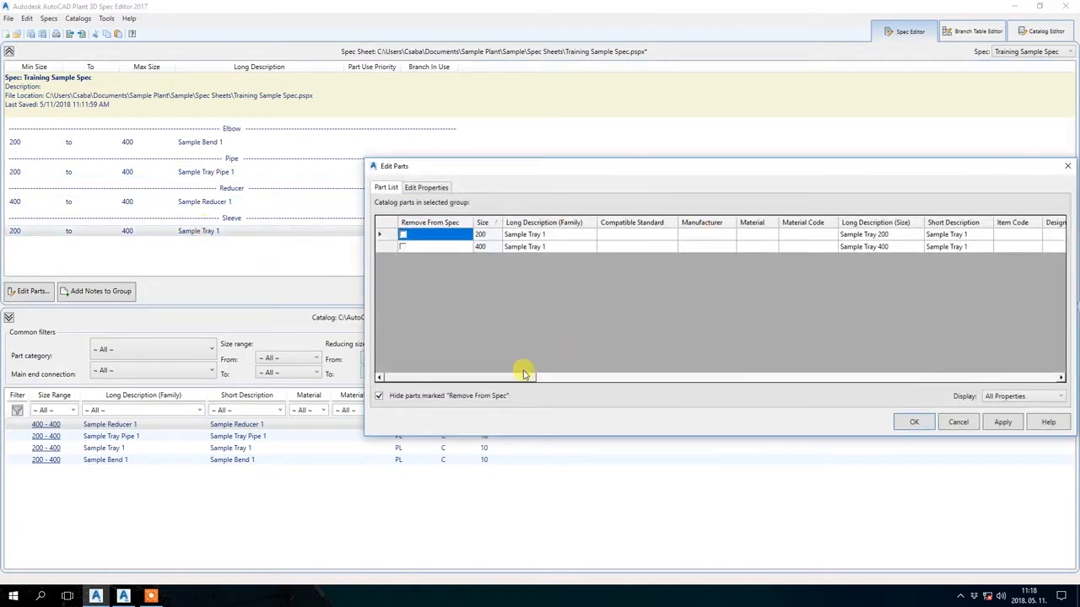
{"action": "left_click_drag", "start_coordinate": [531, 378], "coordinate": [739, 378]}
{"action": "left_click", "coordinate": [1068, 168]}
{"action": "left_click", "coordinate": [31, 33]}
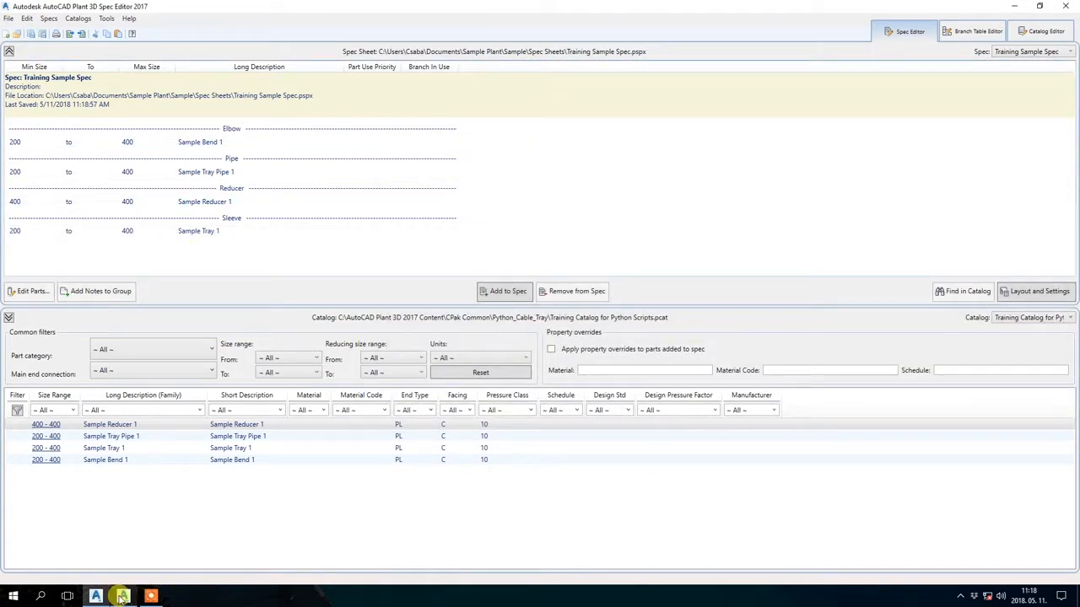
- Switch to AutoCAD Plant 3D and reload the parts by changing the spec to SS2500 and back to Training Sample Spec
{"action": "mouse_move", "coordinate": [123, 596]}
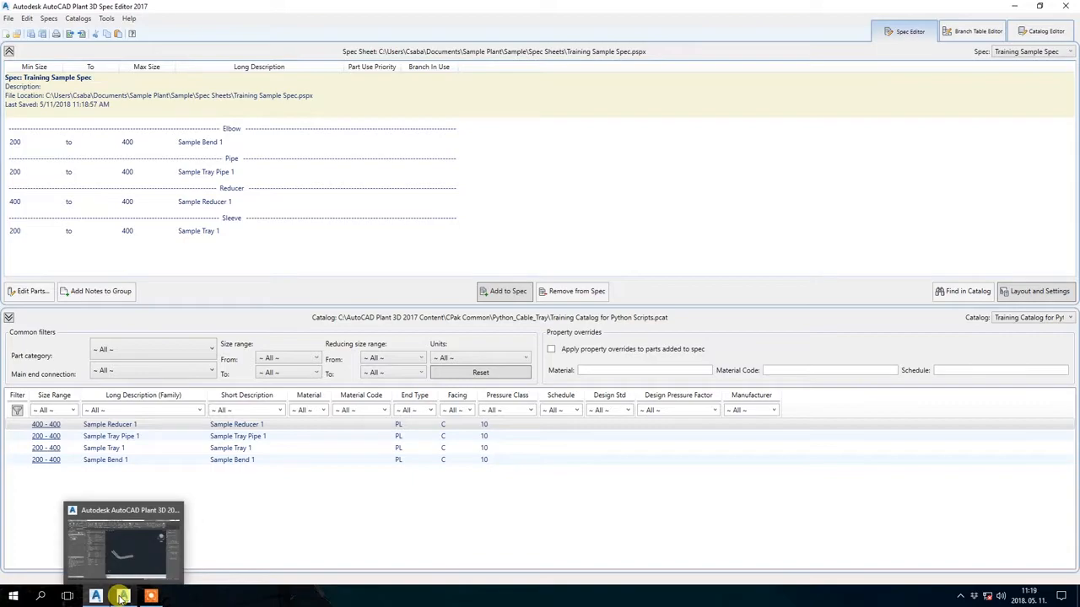
{"action": "left_click", "coordinate": [125, 547]}
{"action": "left_click", "coordinate": [117, 61]}
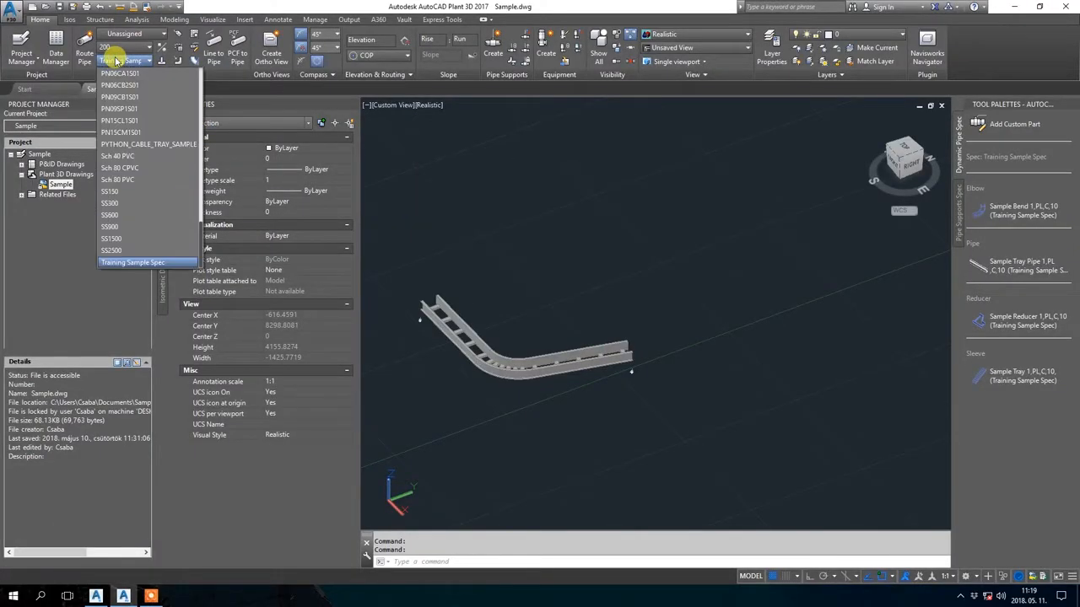
{"action": "left_click", "coordinate": [139, 172]}
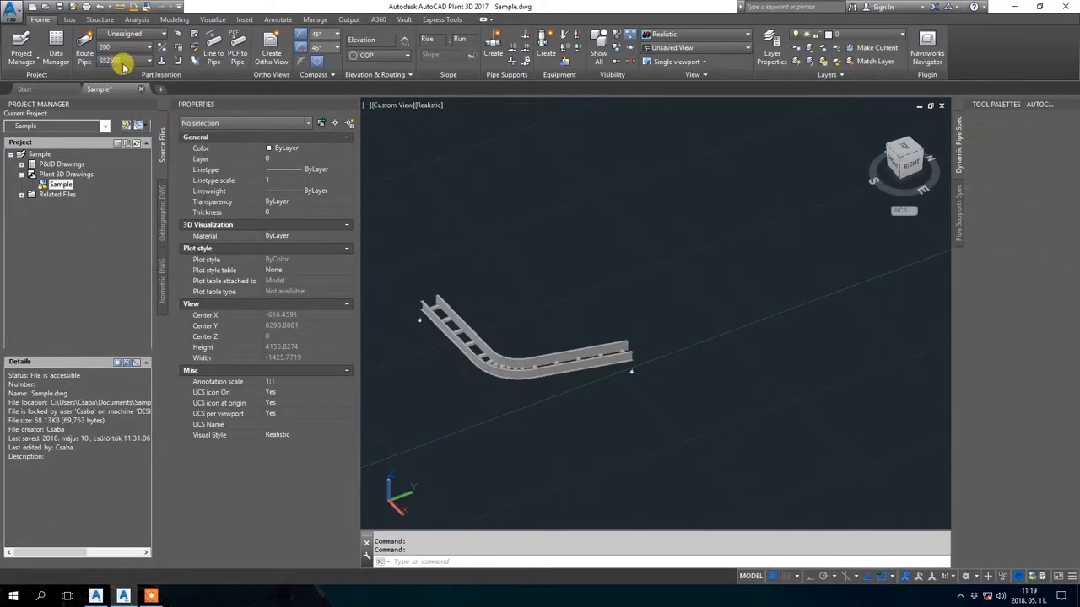
{"action": "left_click", "coordinate": [125, 61]}
{"action": "left_click", "coordinate": [140, 263]}
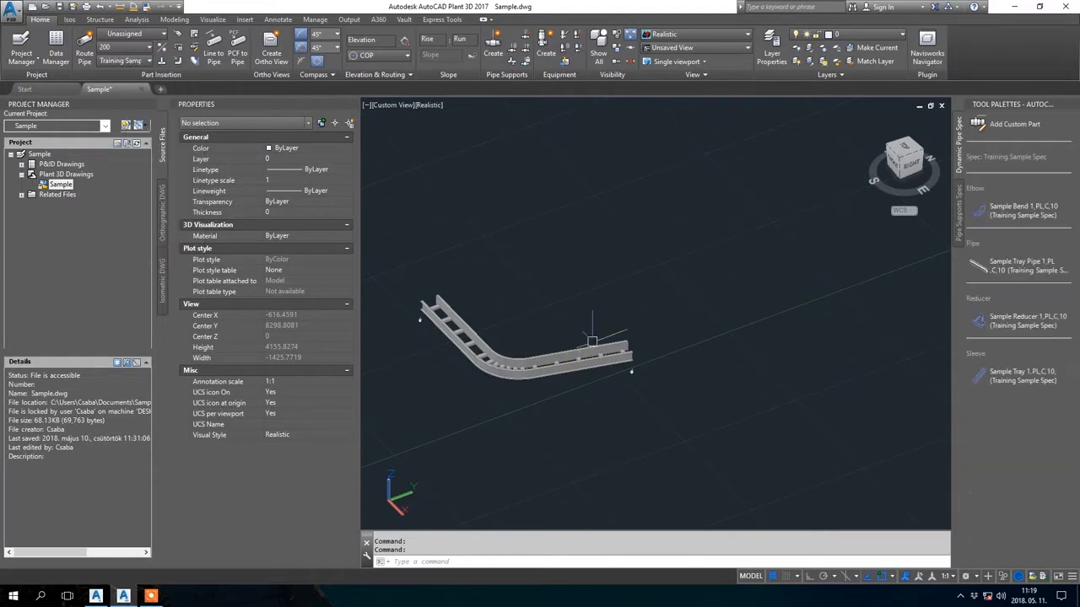
- Try to attach Sample Reducer 1 to the end of the straight tray using its next attachment port, and delete the placed reducer
{"action": "middle_click_drag", "start_coordinate": [709, 251], "coordinate": [582, 293], "text": "shift"}
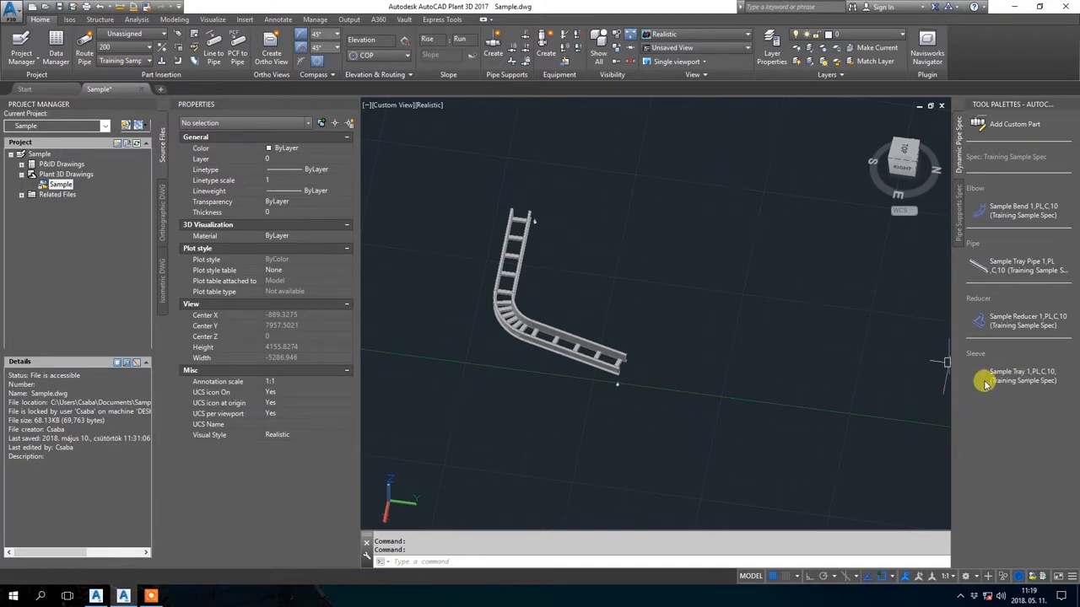
{"action": "left_click", "coordinate": [983, 321]}
{"action": "scroll", "coordinate": [659, 344], "scroll_direction": "up", "scroll_amount": 2}
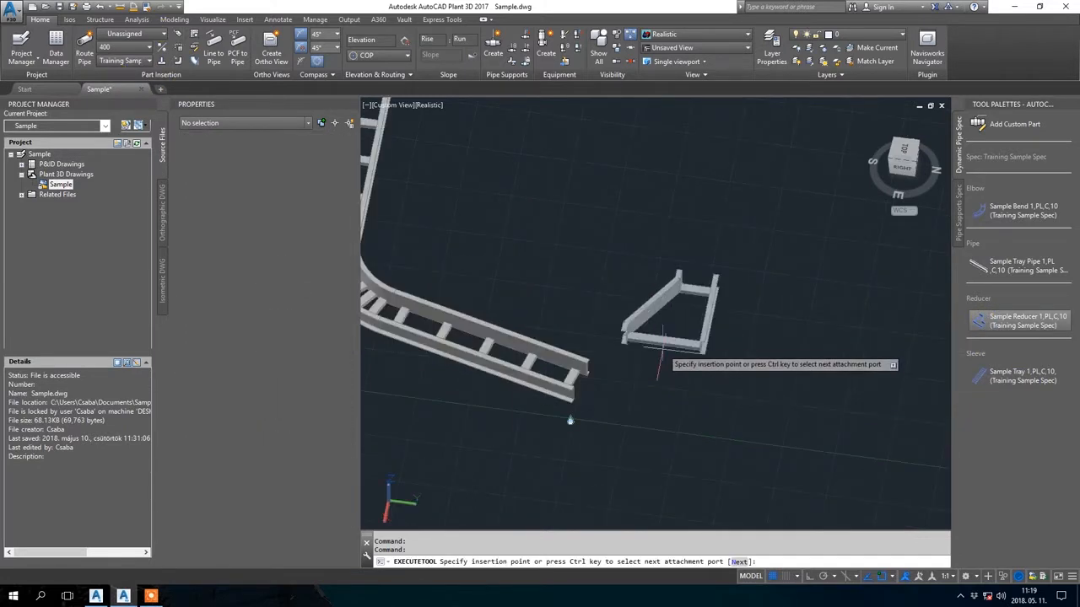
{"action": "right_click", "coordinate": [639, 318]}
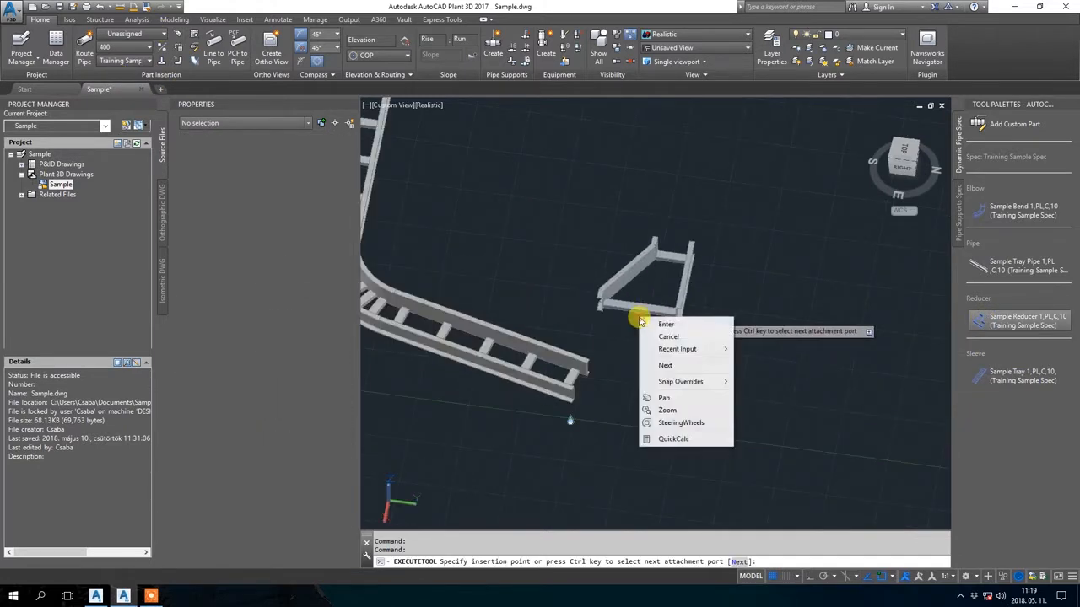
{"action": "left_click", "coordinate": [680, 366]}
{"action": "scroll", "coordinate": [561, 398], "scroll_direction": "up", "scroll_amount": 2}
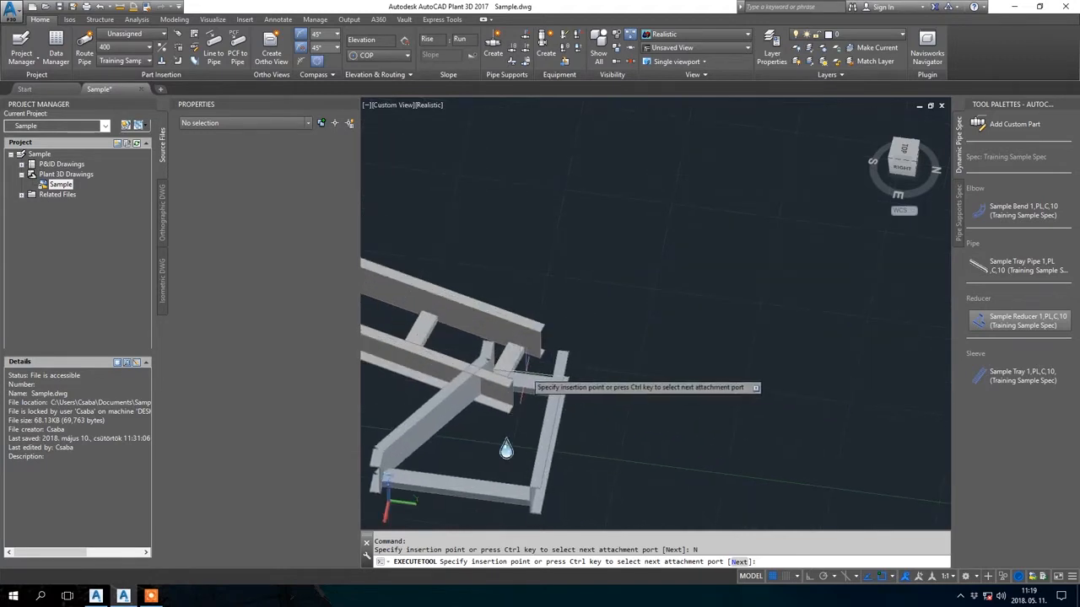
{"action": "scroll", "coordinate": [559, 384], "scroll_direction": "down", "scroll_amount": 4}
{"action": "middle_click_drag", "start_coordinate": [581, 385], "coordinate": [426, 400], "text": "shift"}
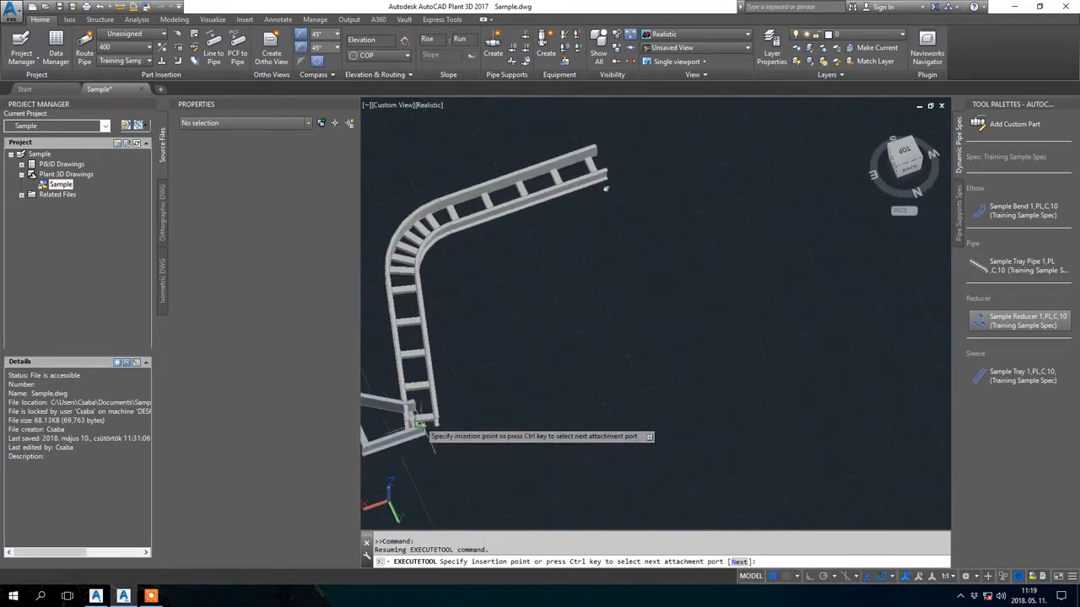
{"action": "middle_click_drag", "start_coordinate": [604, 166], "coordinate": [554, 278], "text": "shift"}
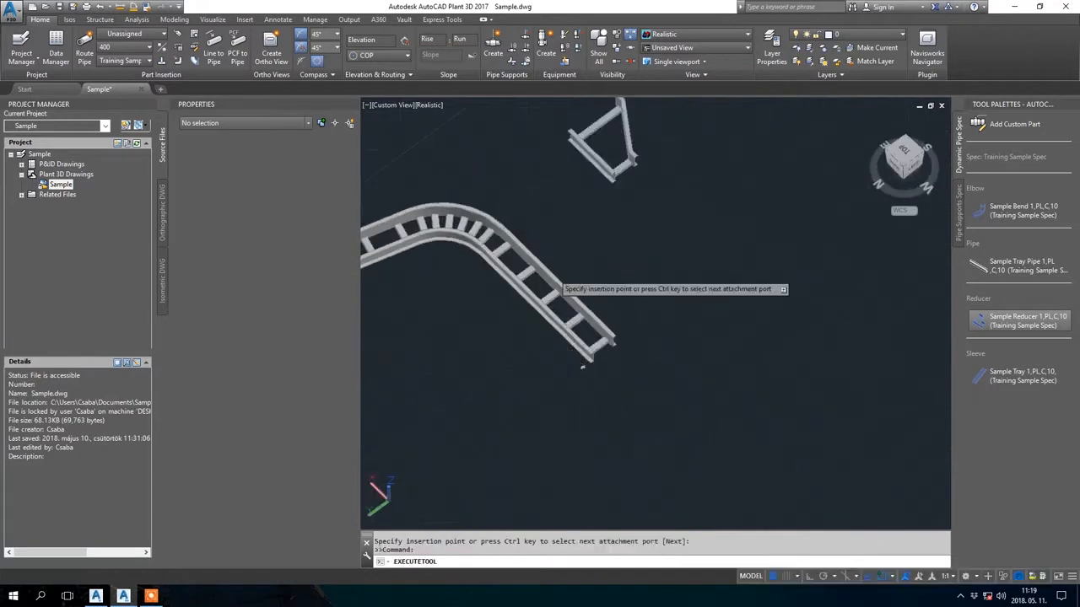
{"action": "right_click", "coordinate": [748, 266]}
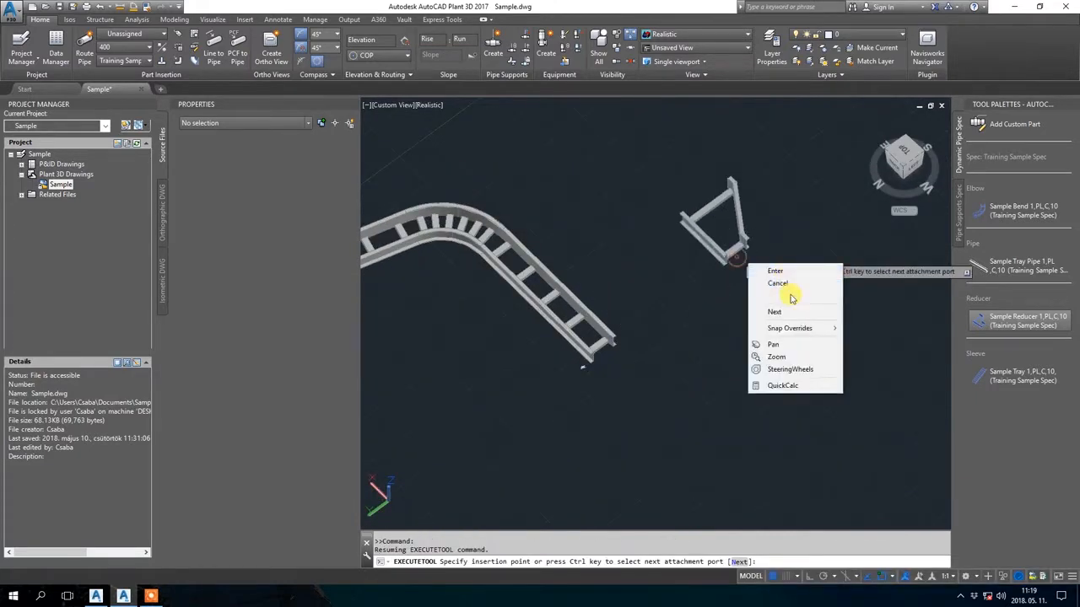
{"action": "left_click", "coordinate": [793, 310]}
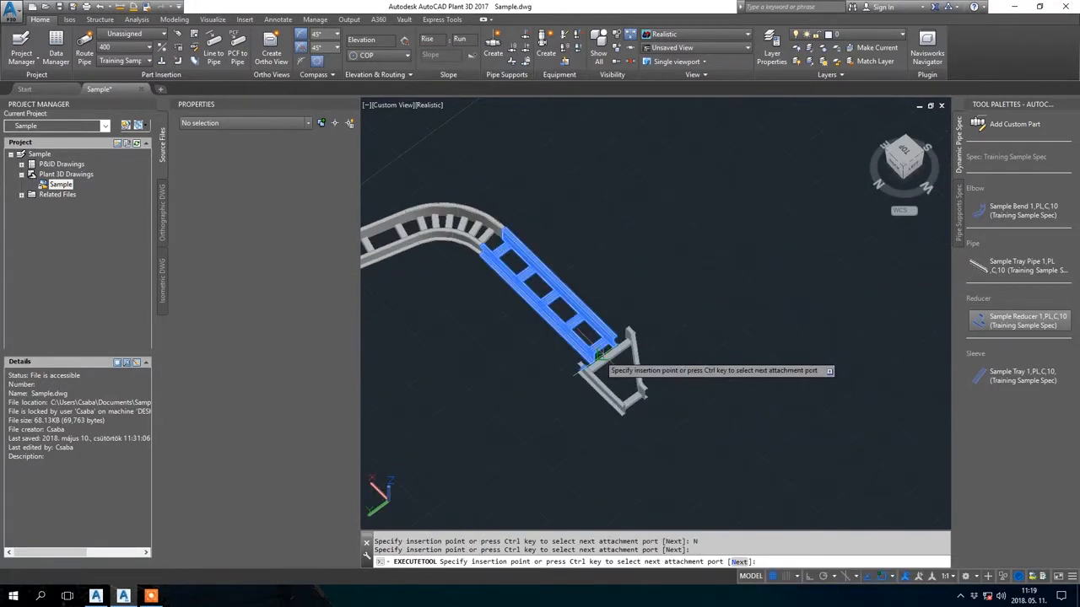
{"action": "left_click", "coordinate": [595, 358]}
{"action": "key", "text": "Escape"}
{"action": "left_click", "coordinate": [624, 377]}
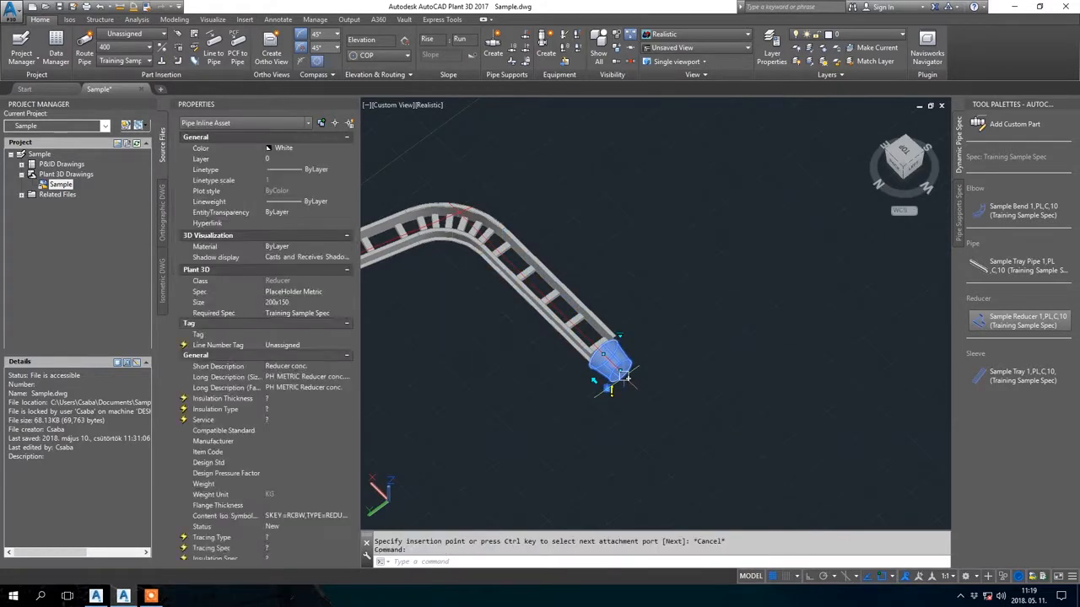
{"action": "key", "text": "Delete"}
- Insert Sample Reducer 1 at the other open end of the tray run, narrow port attached, with a rotation angle of 0
{"action": "left_click", "coordinate": [976, 319]}
{"action": "right_click", "coordinate": [659, 302]}
{"action": "left_click", "coordinate": [713, 364]}
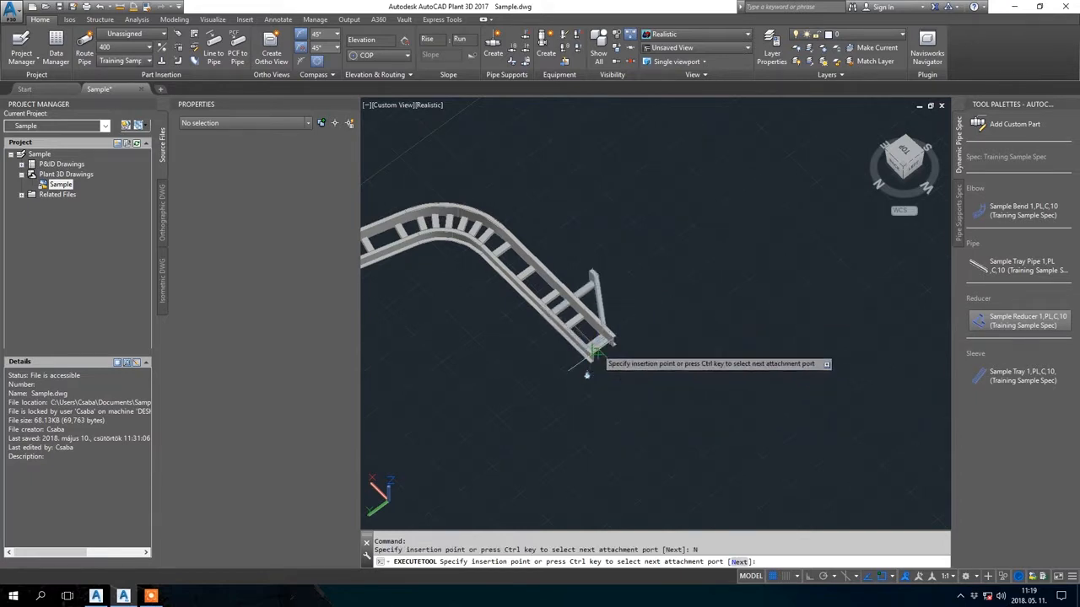
{"action": "middle_click_drag", "start_coordinate": [633, 336], "coordinate": [666, 248], "text": "shift"}
{"action": "scroll", "coordinate": [662, 248], "scroll_direction": "up", "scroll_amount": 4}
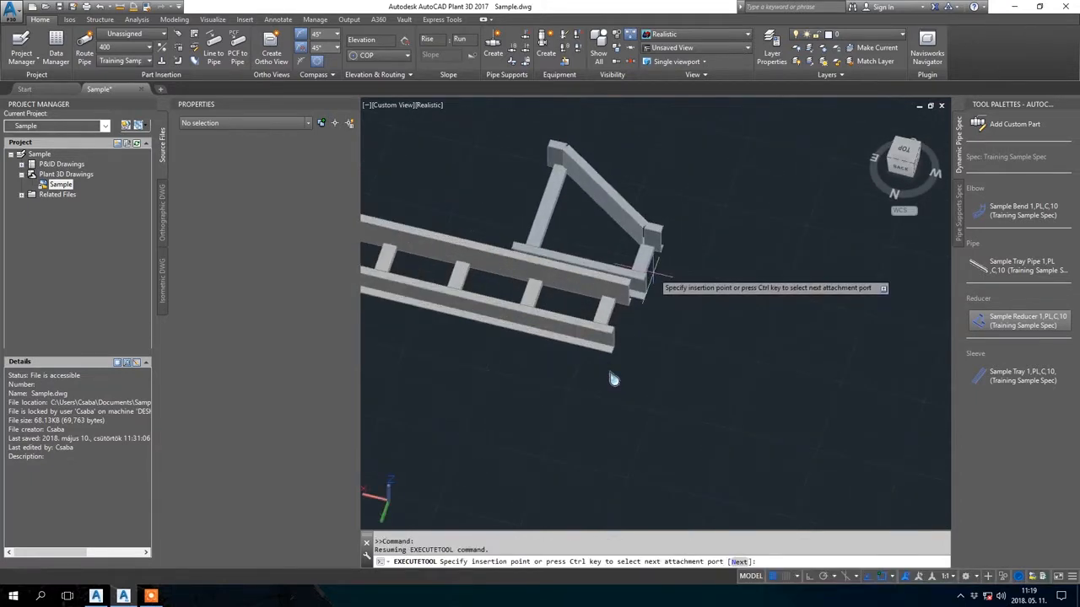
{"action": "scroll", "coordinate": [708, 298], "scroll_direction": "down", "scroll_amount": 4}
{"action": "scroll", "coordinate": [498, 378], "scroll_direction": "up", "scroll_amount": 4}
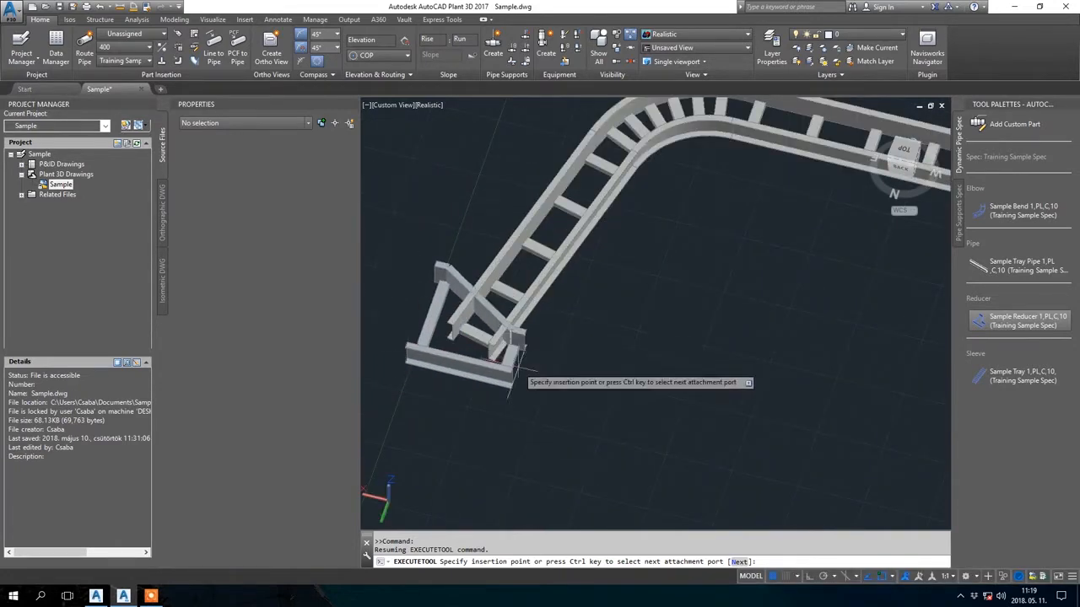
{"action": "middle_click_drag", "start_coordinate": [516, 369], "coordinate": [455, 314], "text": "shift"}
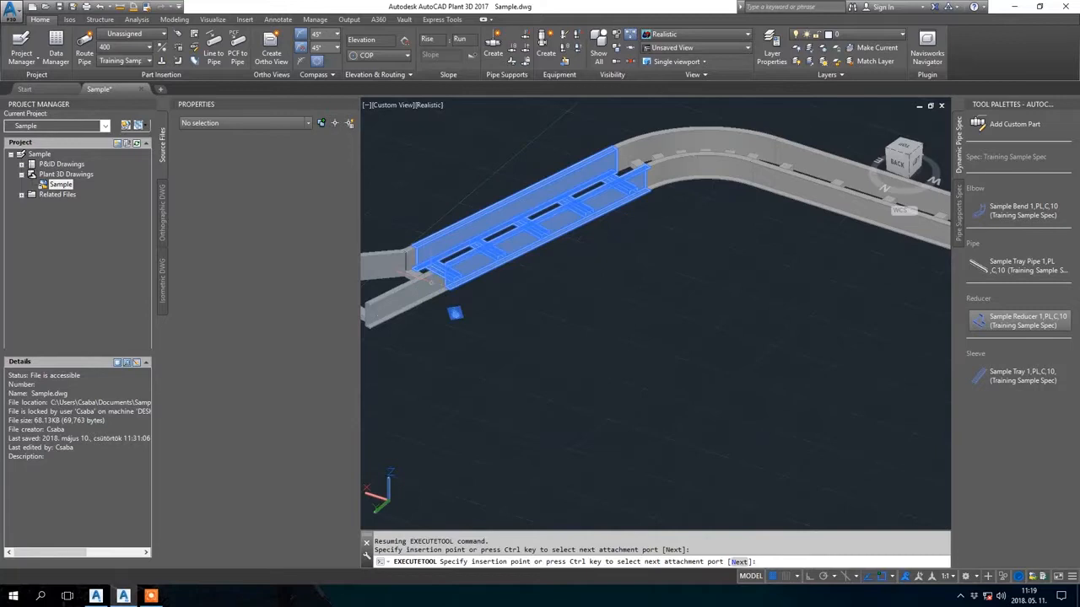
{"action": "left_click", "coordinate": [451, 311]}
{"action": "key", "text": "Return"}
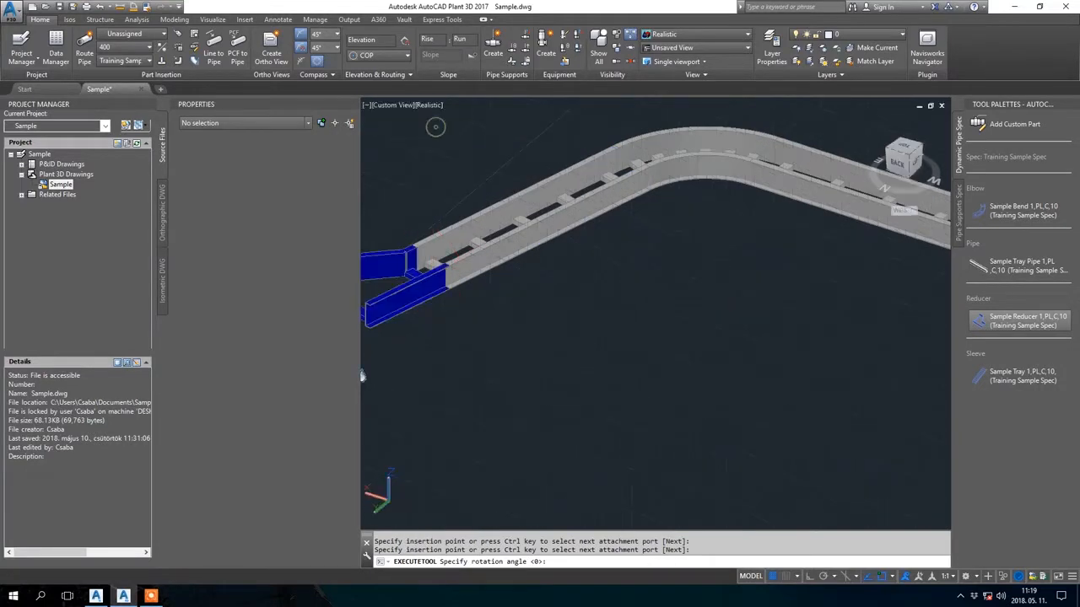
{"action": "scroll", "coordinate": [560, 241], "scroll_direction": "down", "scroll_amount": 3}
{"action": "middle_click_drag", "start_coordinate": [559, 241], "coordinate": [671, 440], "text": "shift"}
{"action": "key", "text": "Escape"}
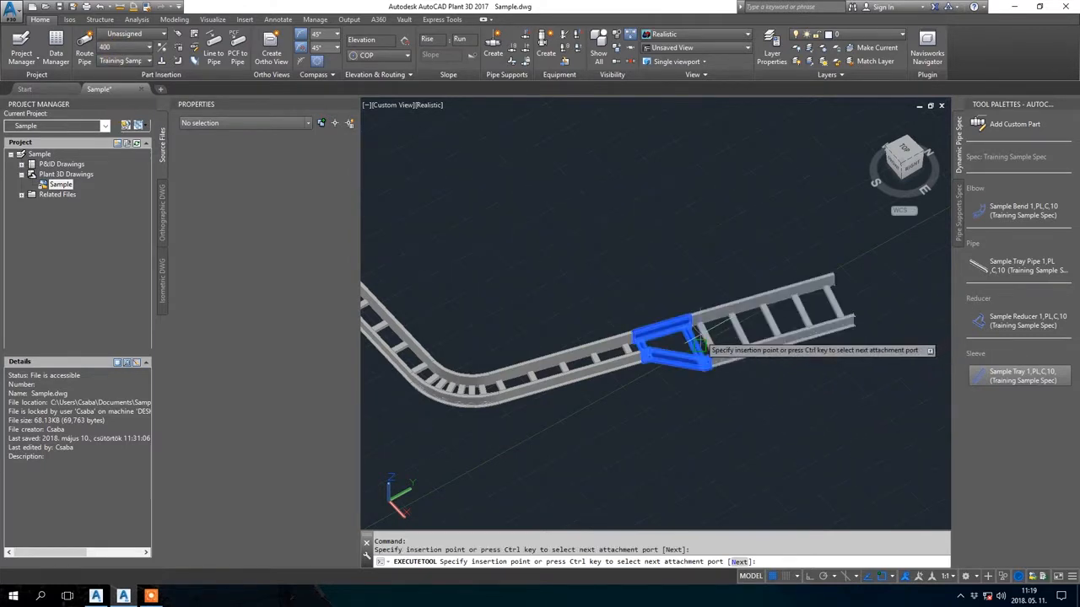
- Attach a size 400 Sample Tray 1 to the wide end of the reducer and select the placed tray
{"action": "left_click", "coordinate": [699, 340]}
{"action": "key", "text": "Escape"}
{"action": "middle_click_drag", "start_coordinate": [772, 304], "coordinate": [737, 306], "text": "shift"}
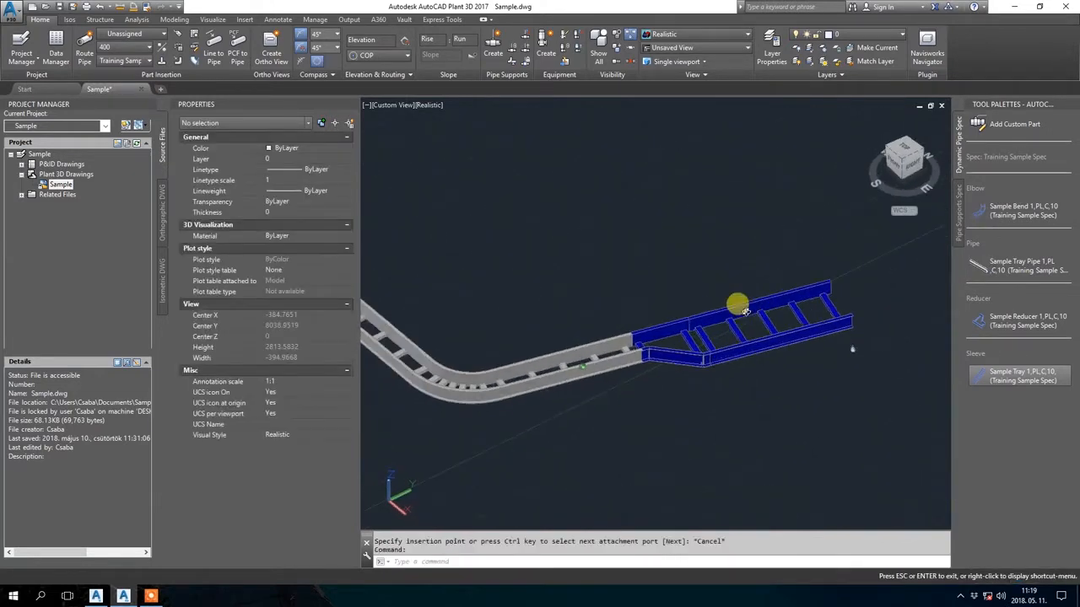
{"action": "left_click", "coordinate": [751, 304]}
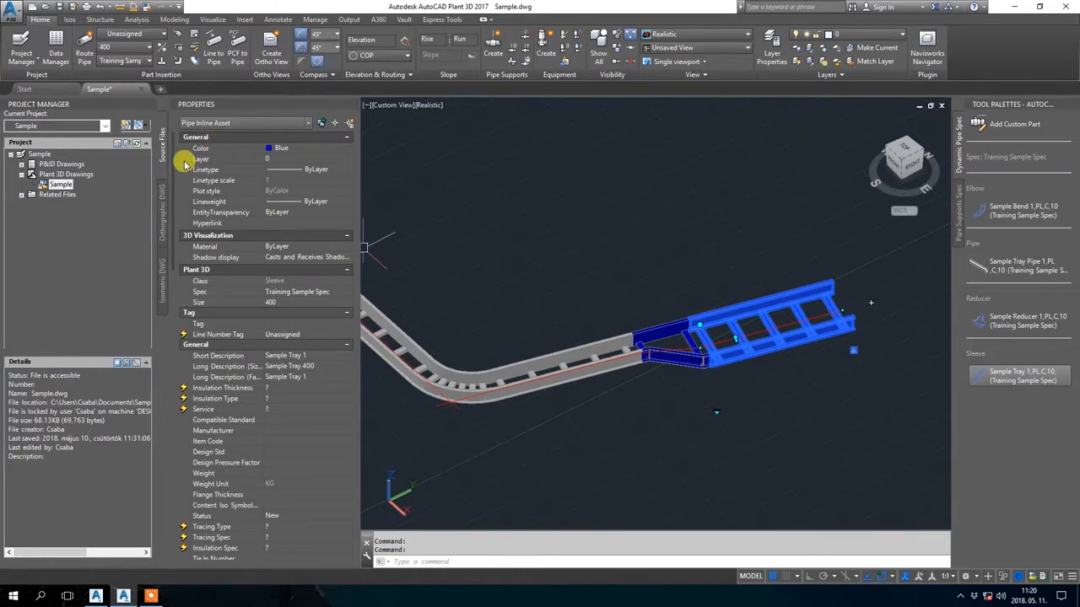
- Switch to Plant 3D Spec Editor and review the part properties of the Sample Tray 1 sleeve in the spec
{"action": "left_click", "coordinate": [98, 596]}
{"action": "left_click", "coordinate": [97, 599]}
{"action": "left_click", "coordinate": [96, 597]}
{"action": "left_click", "coordinate": [213, 234]}
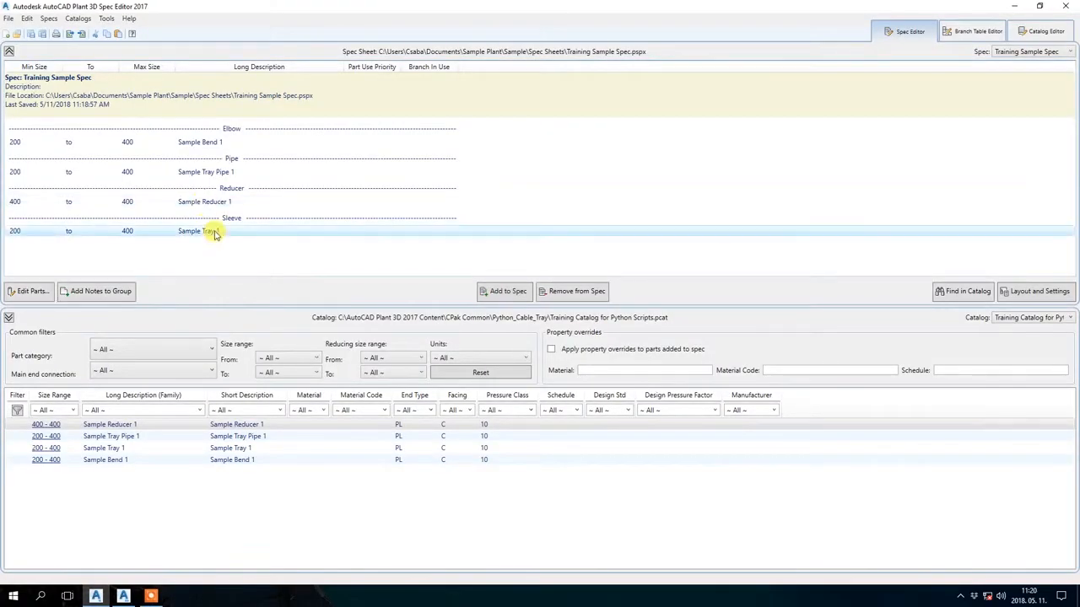
{"action": "double_click", "coordinate": [213, 234]}
{"action": "left_click_drag", "start_coordinate": [499, 379], "coordinate": [692, 378]}
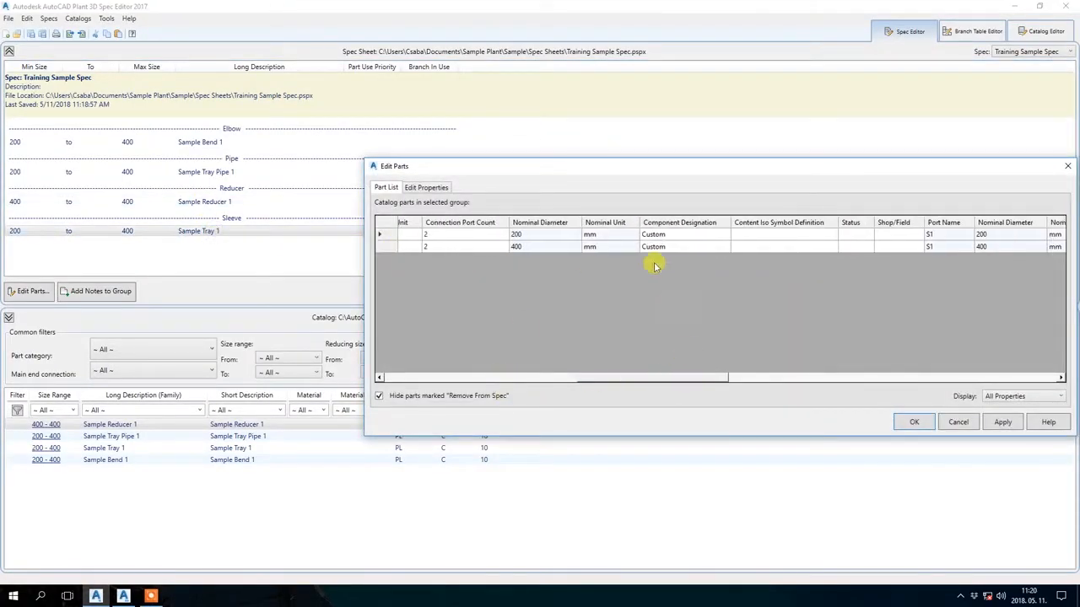
{"action": "left_click", "coordinate": [1067, 166]}
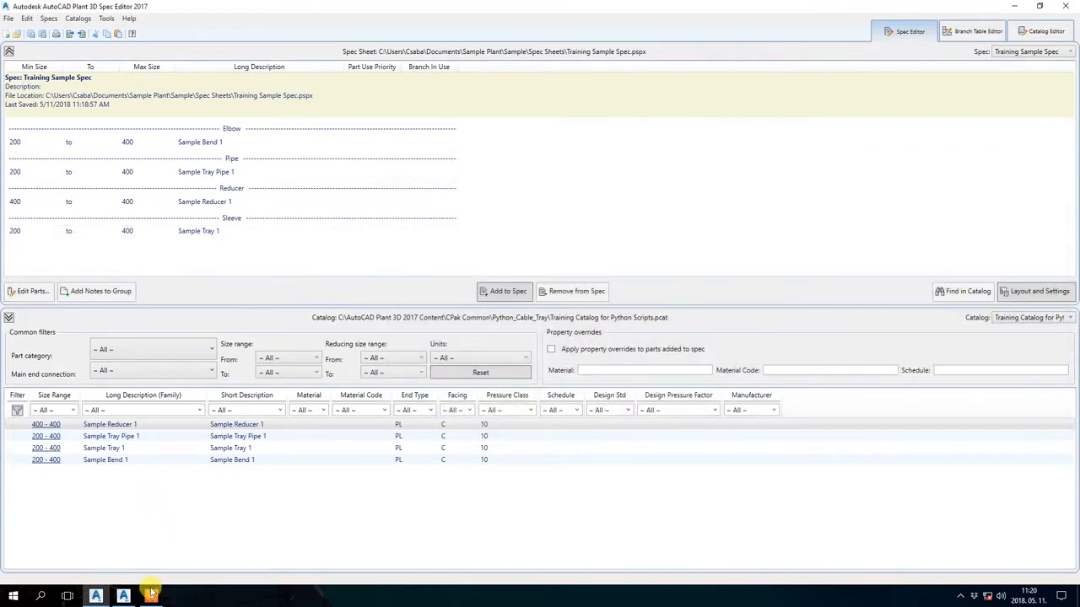
- Switch back to AutoCAD Plant 3D and set the L1 length of the selected Sample Tray 1 to 2000
{"action": "left_click", "coordinate": [123, 597]}
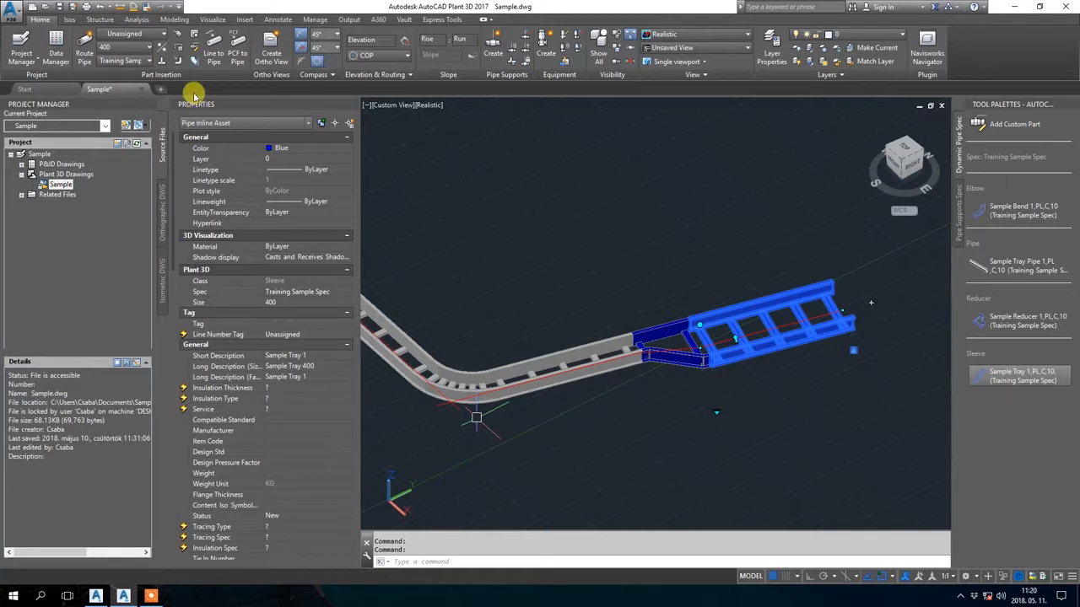
{"action": "scroll", "coordinate": [164, 287], "scroll_direction": "down", "scroll_amount": 8}
{"action": "scroll", "coordinate": [158, 371], "scroll_direction": "down", "scroll_amount": 10}
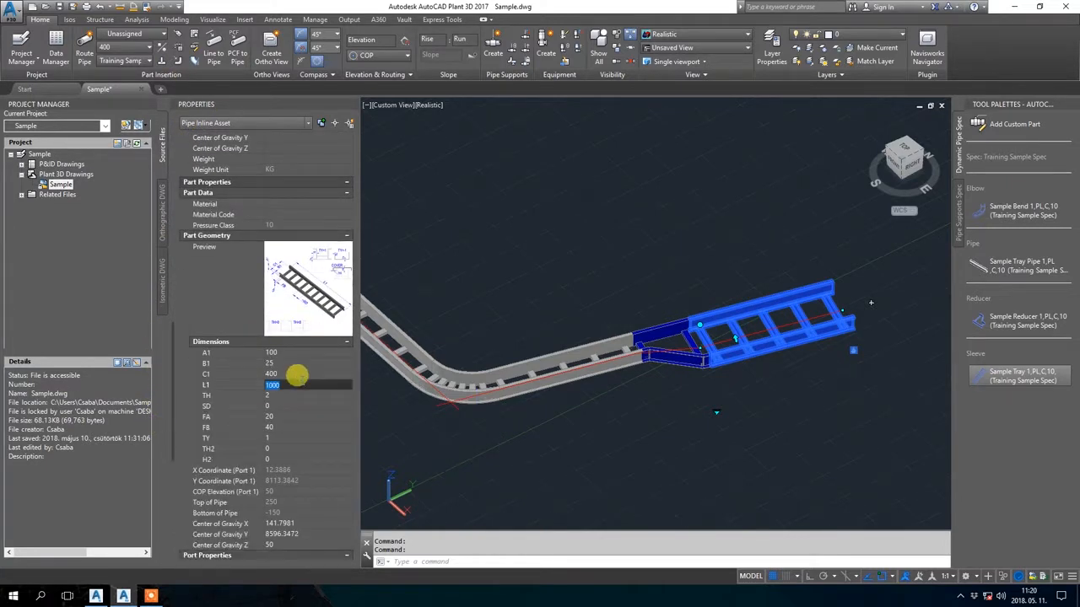
{"action": "type", "text": "20"}
{"action": "key", "text": "Return"}
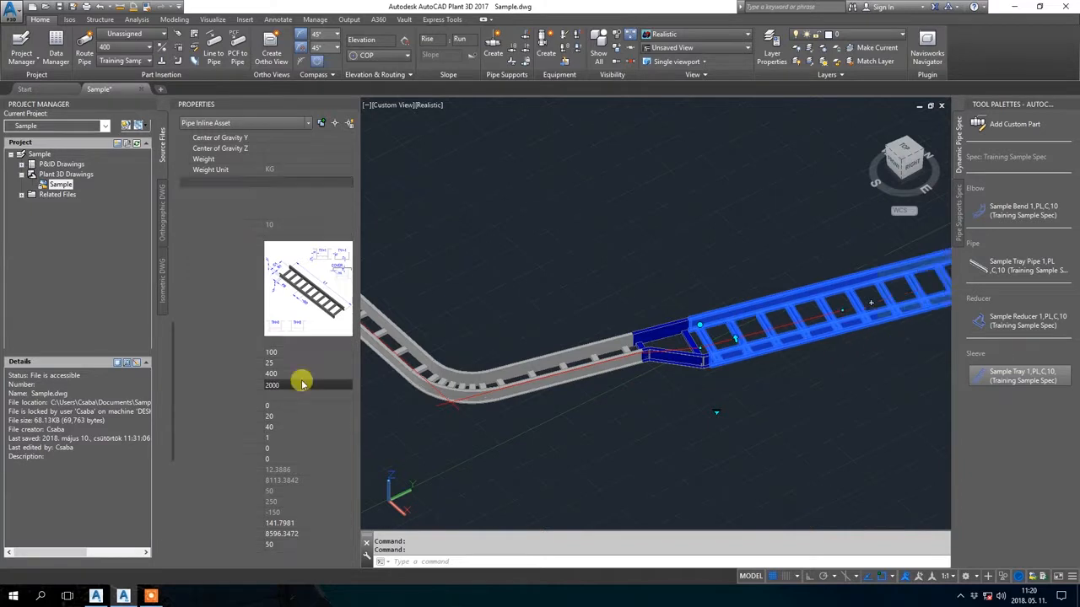
{"action": "key", "text": "Escape"}
- Attach Sample Bend 1 to the free end of the wide tray, rotated so it curves sideways in the tray's plane
{"action": "scroll", "coordinate": [725, 248], "scroll_direction": "down", "scroll_amount": 2}
{"action": "middle_click_drag", "start_coordinate": [794, 236], "coordinate": [565, 327]}
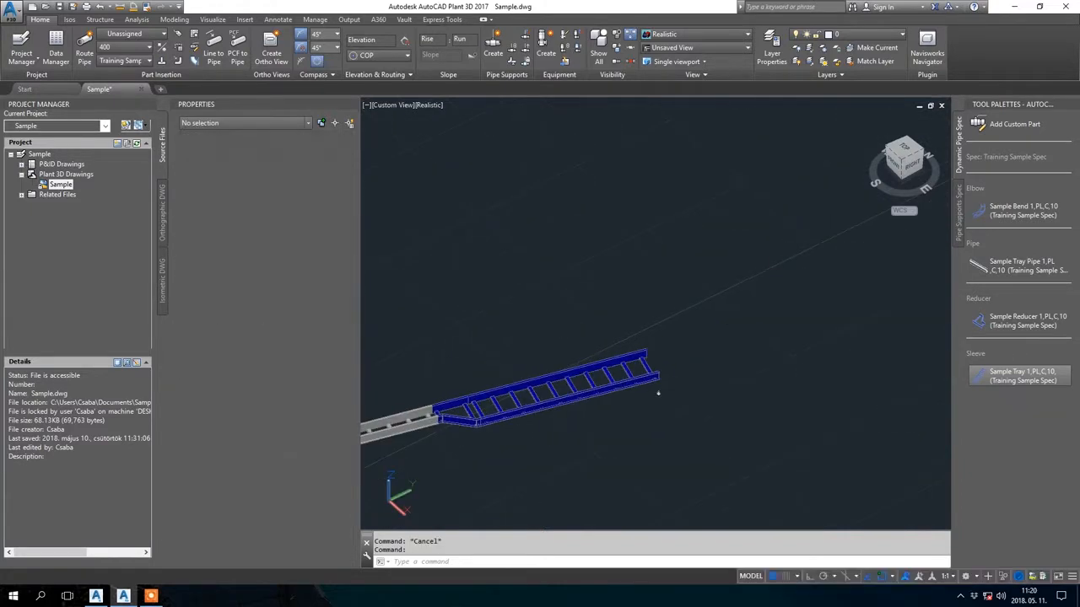
{"action": "left_click", "coordinate": [981, 212]}
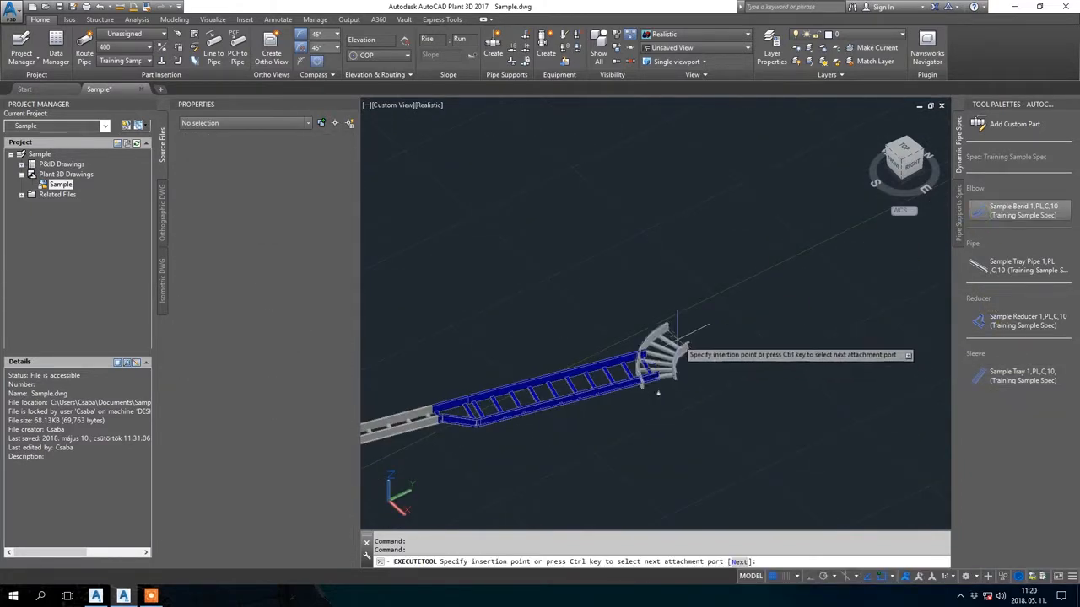
{"action": "left_click", "coordinate": [651, 368]}
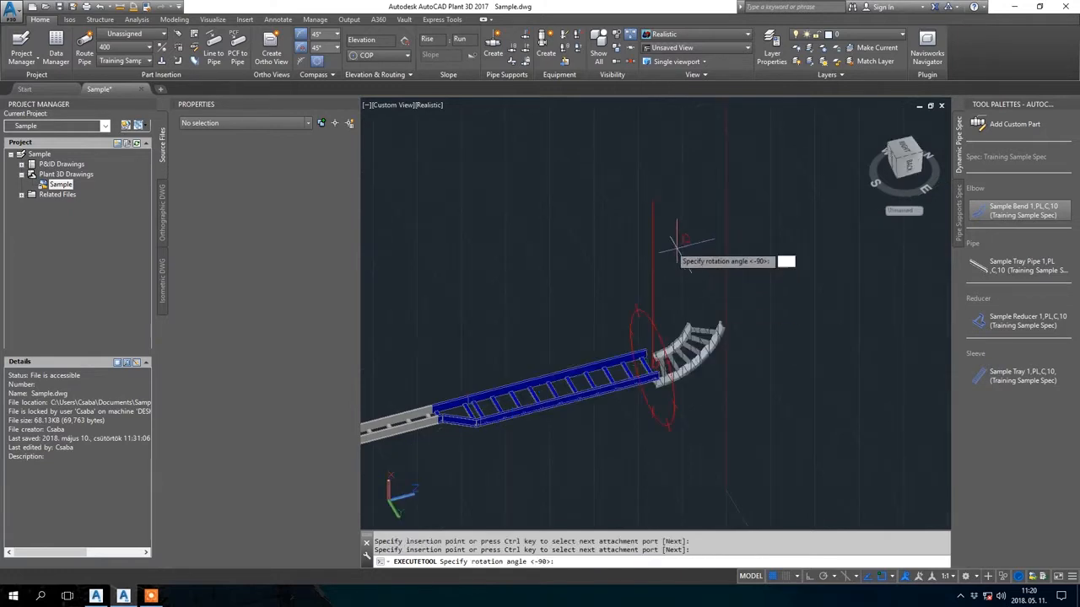
{"action": "left_click", "coordinate": [554, 278]}
{"action": "key", "text": "Escape"}
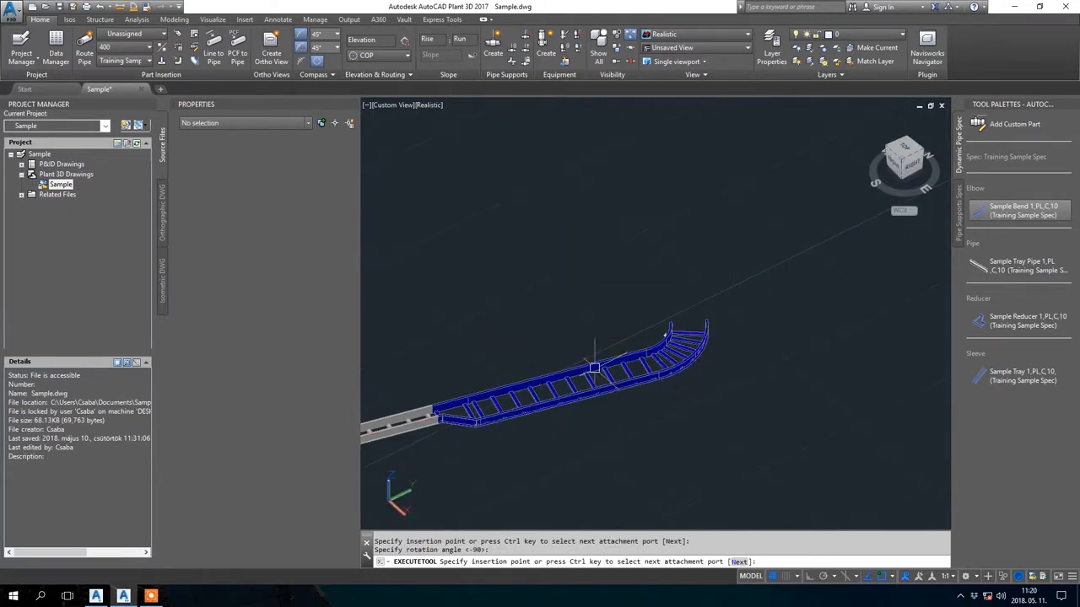
- Set the L1 length of the wide tray between the reducer and the bend to 1300
{"action": "left_click", "coordinate": [594, 369]}
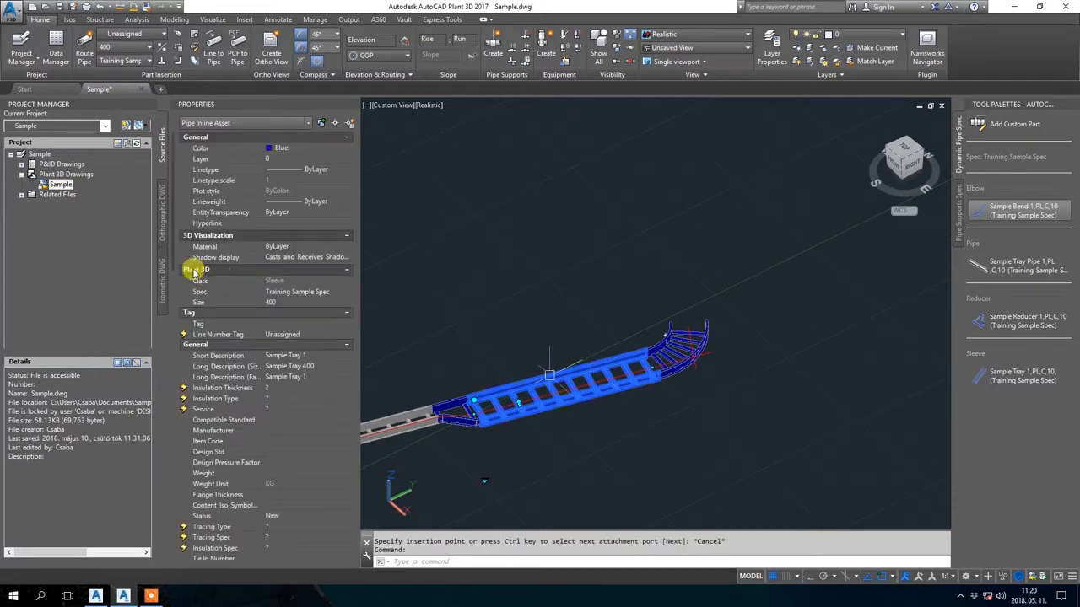
{"action": "left_click_drag", "start_coordinate": [166, 255], "coordinate": [168, 465]}
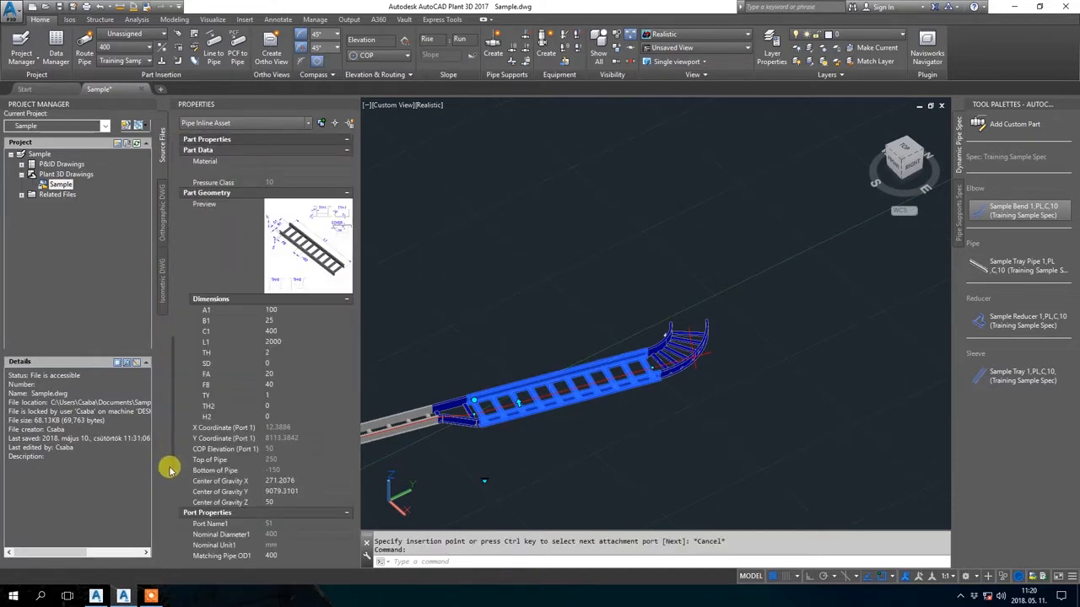
{"action": "left_click", "coordinate": [291, 340]}
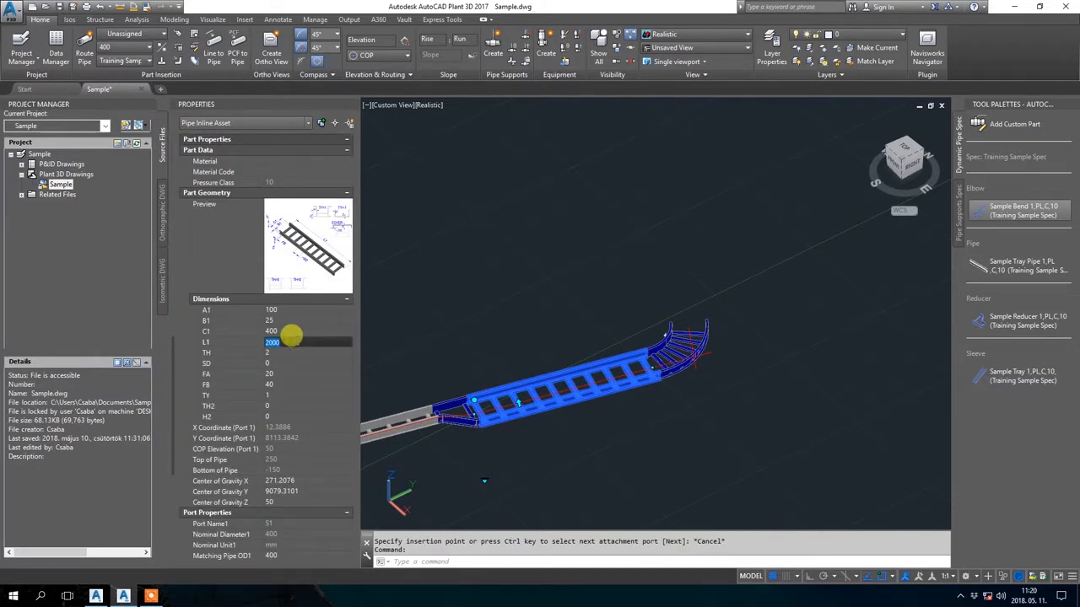
{"action": "type", "text": "1300"}
{"action": "key", "text": "Return"}
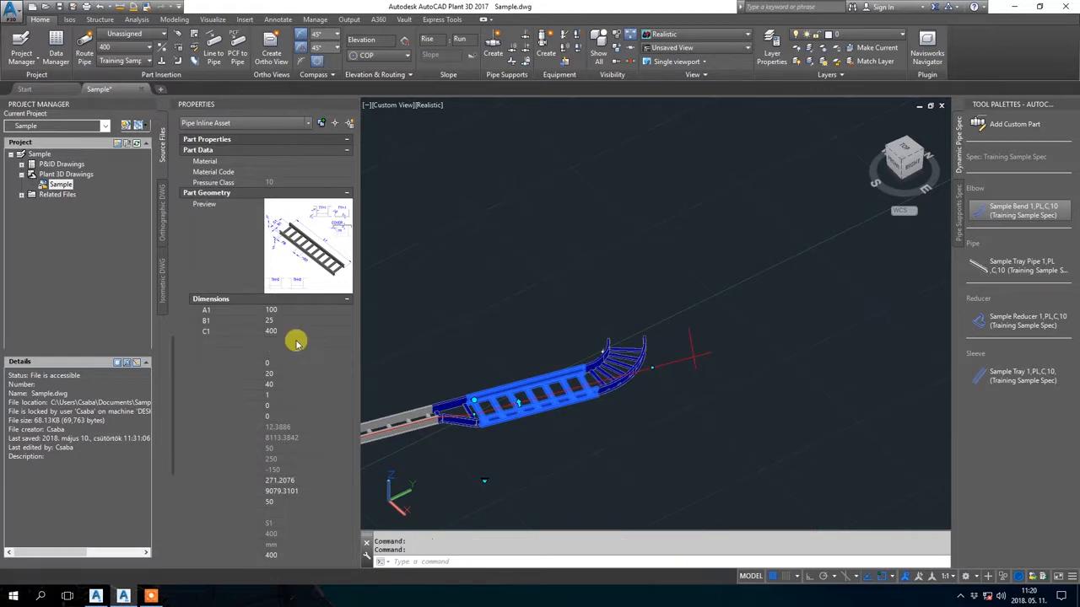
{"action": "key", "text": "Escape"}
{"action": "middle_click_drag", "start_coordinate": [520, 326], "coordinate": [754, 286]}
{"action": "scroll", "coordinate": [708, 326], "scroll_direction": "up", "scroll_amount": 2}
{"action": "scroll", "coordinate": [627, 324], "scroll_direction": "down", "scroll_amount": 2}
{"action": "middle_click_drag", "start_coordinate": [577, 356], "coordinate": [616, 342], "text": "shift"}
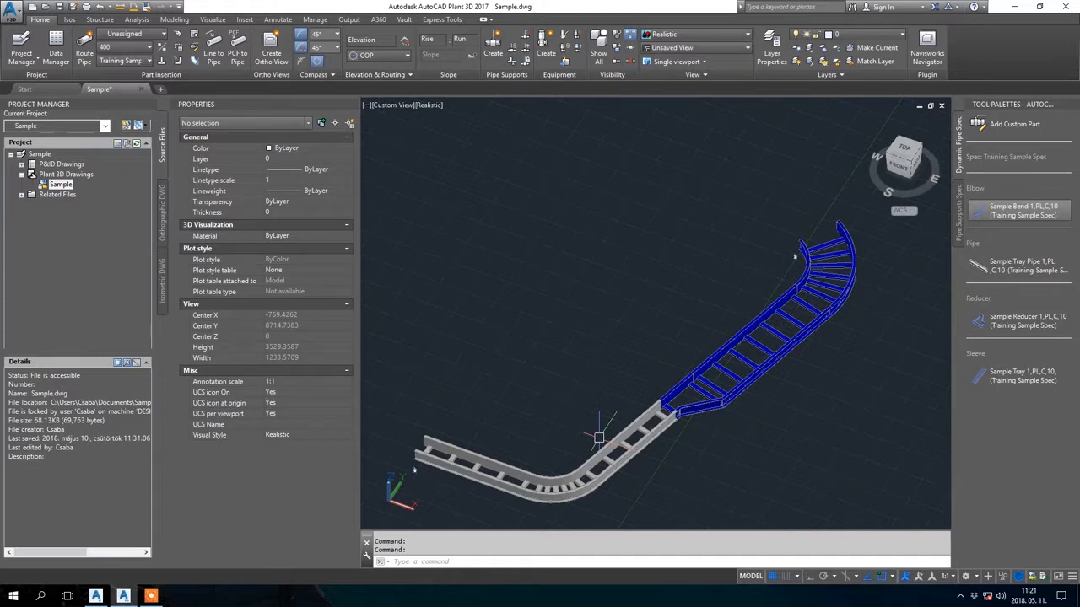
- Switch to the Catalog Editor in Plant 3D Spec Editor and review the sizes of Sample Tray Pipe 1 and Sample Tray 1
{"action": "left_click", "coordinate": [97, 595]}
{"action": "left_click", "coordinate": [1054, 32]}
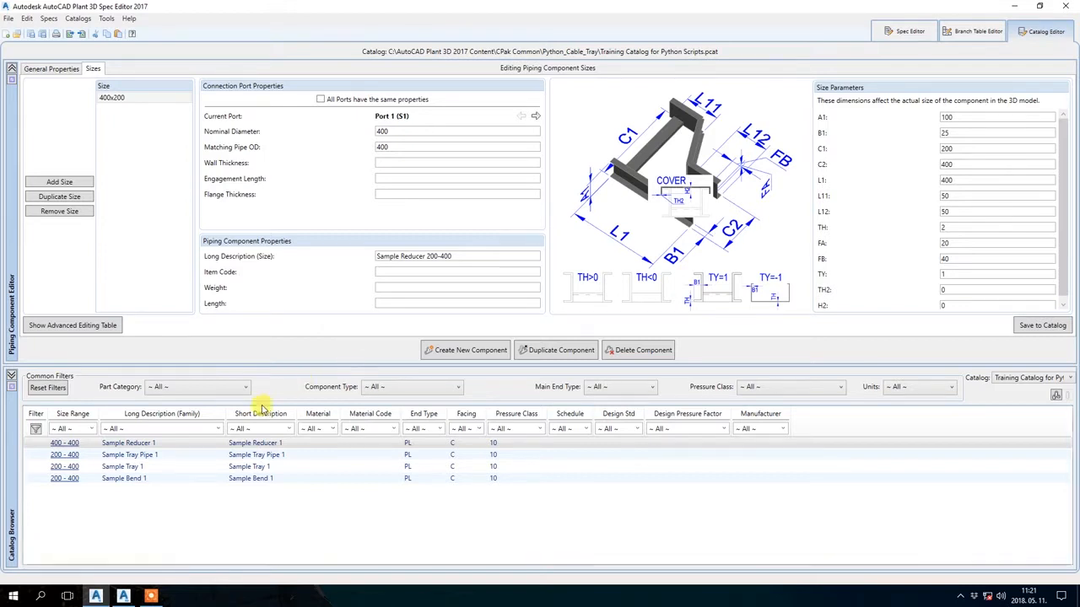
{"action": "left_click", "coordinate": [261, 455]}
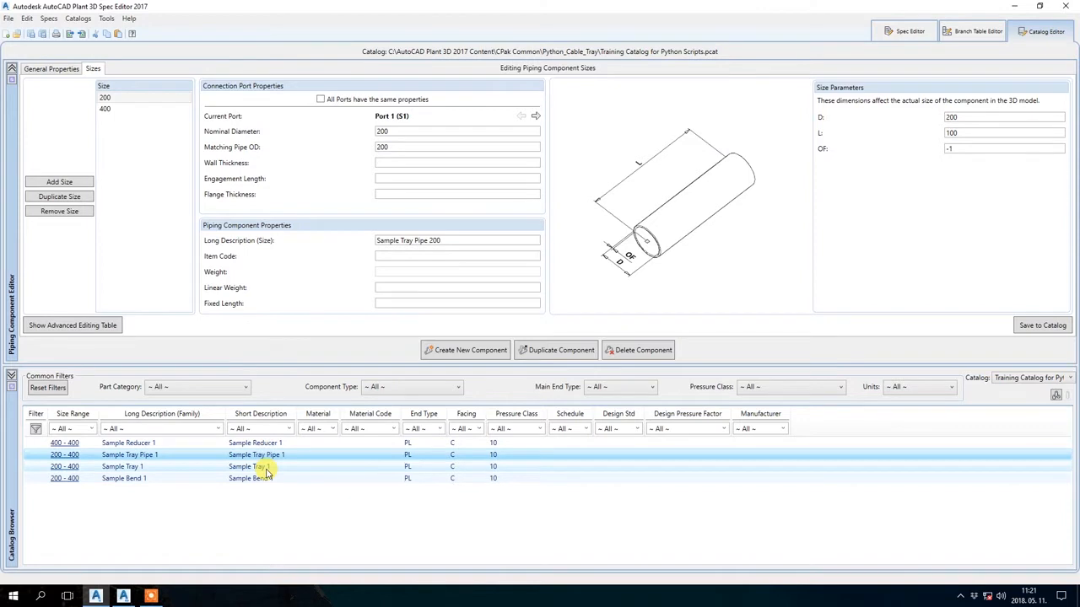
{"action": "left_click", "coordinate": [266, 468]}
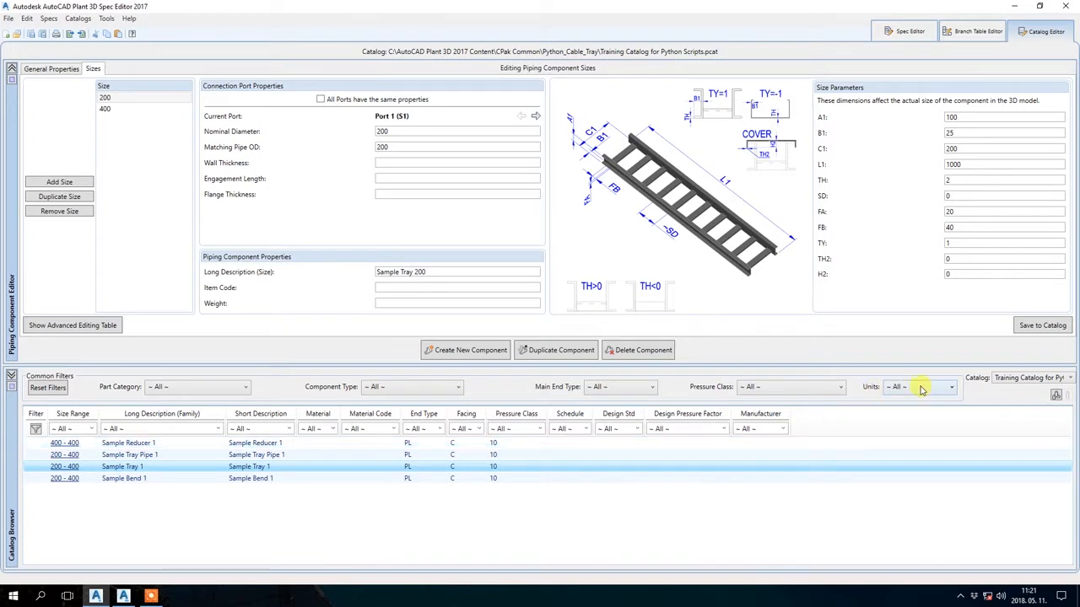
{"action": "left_click", "coordinate": [1027, 378]}
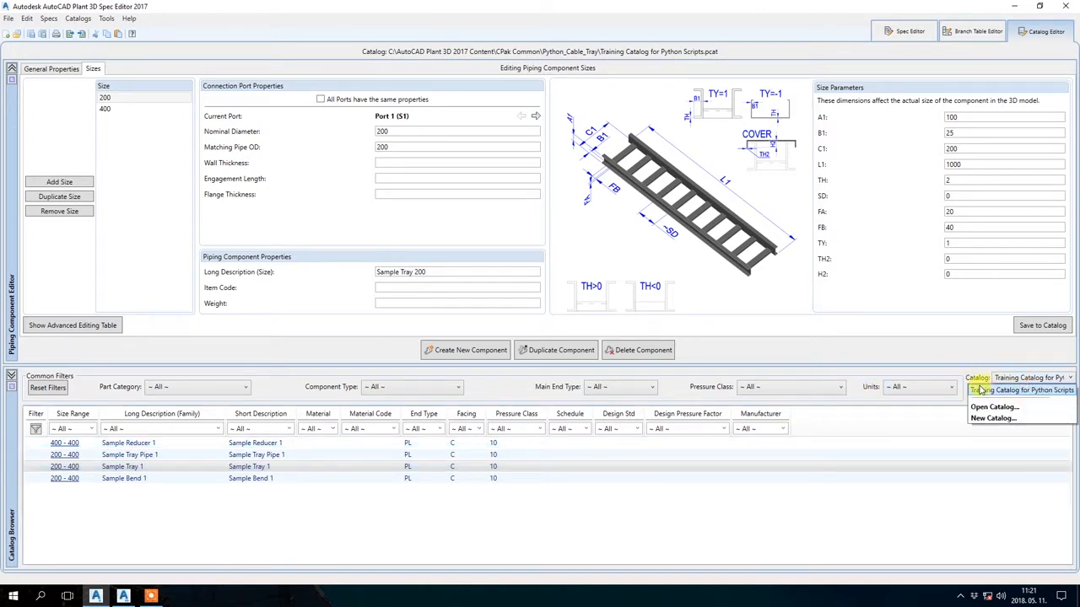
{"action": "left_click", "coordinate": [921, 359]}
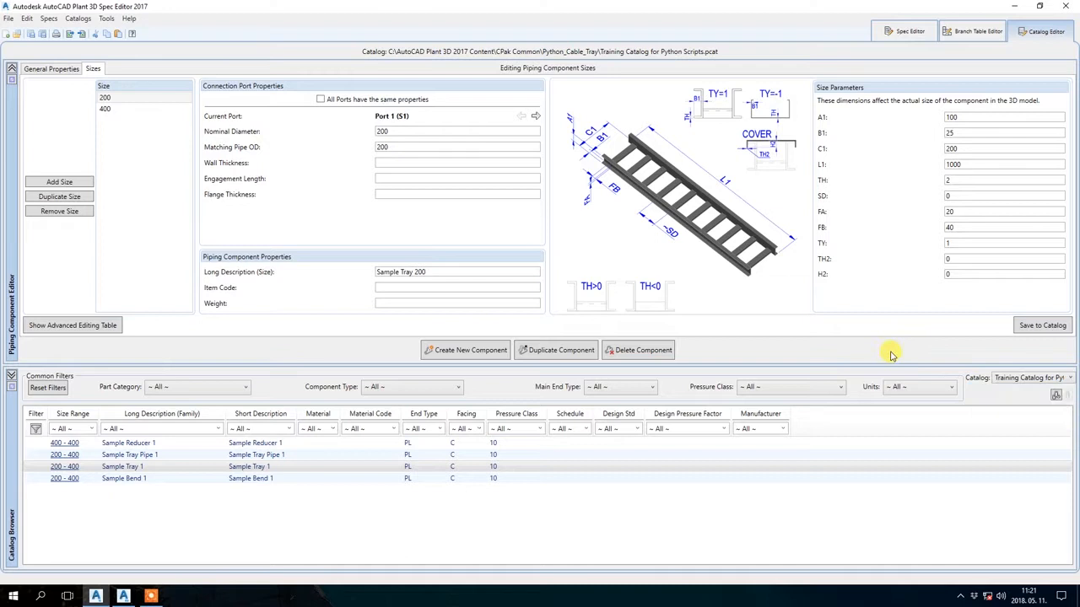